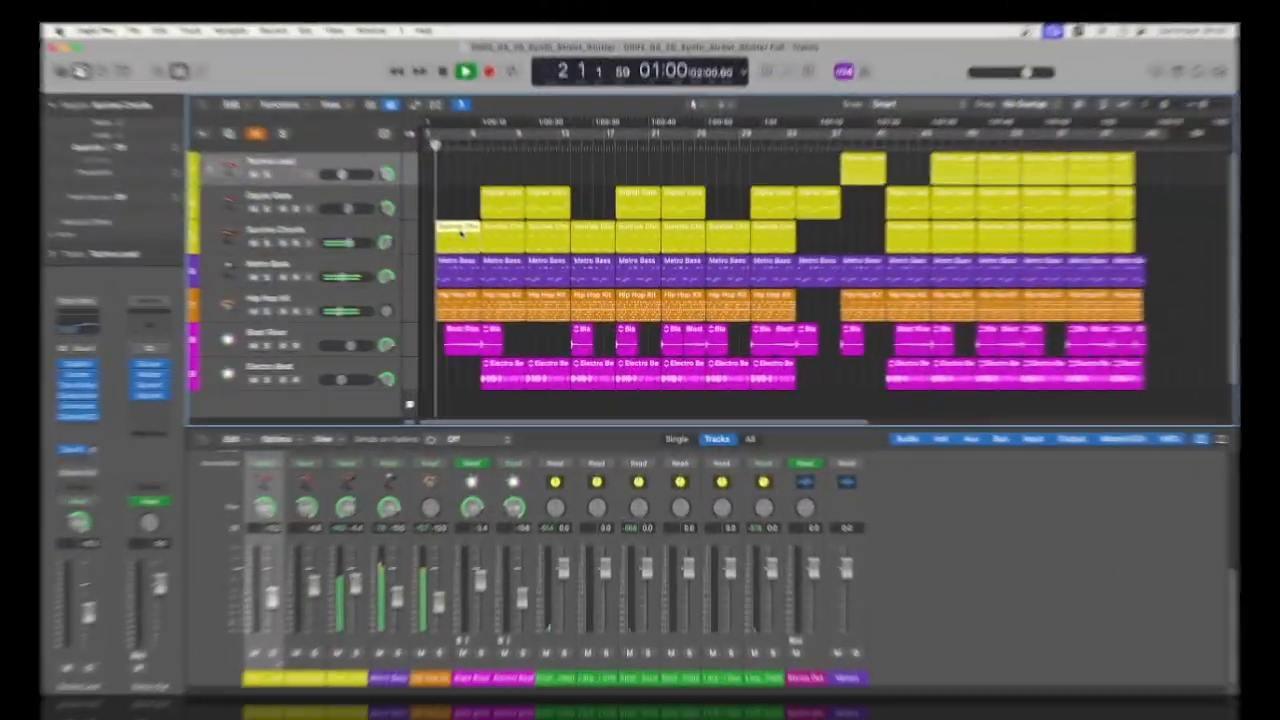
During playback, view the contents of the opening Sunrise Chords and Blast Riser regions, Metro Bass at bar 6 and Digital Gate at bar 10
{"action": "double_click", "coordinate": [445, 222]}
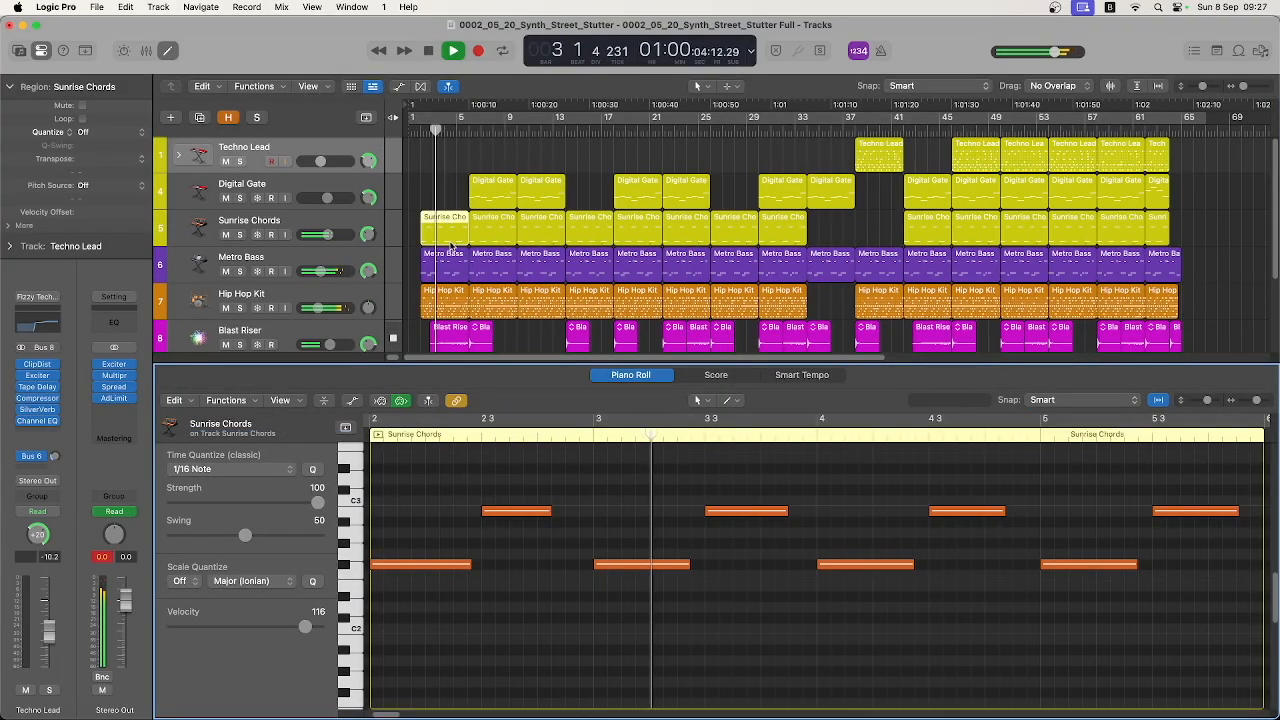
{"action": "left_click", "coordinate": [463, 338]}
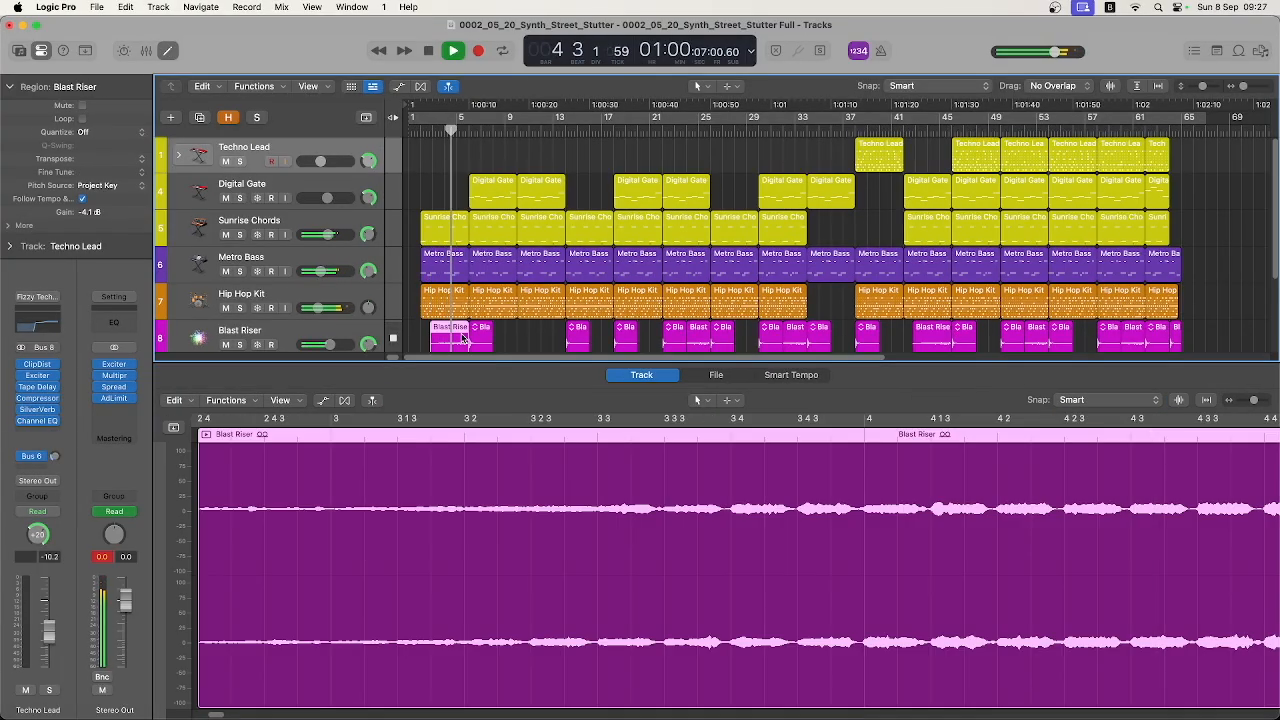
{"action": "left_click", "coordinate": [492, 260]}
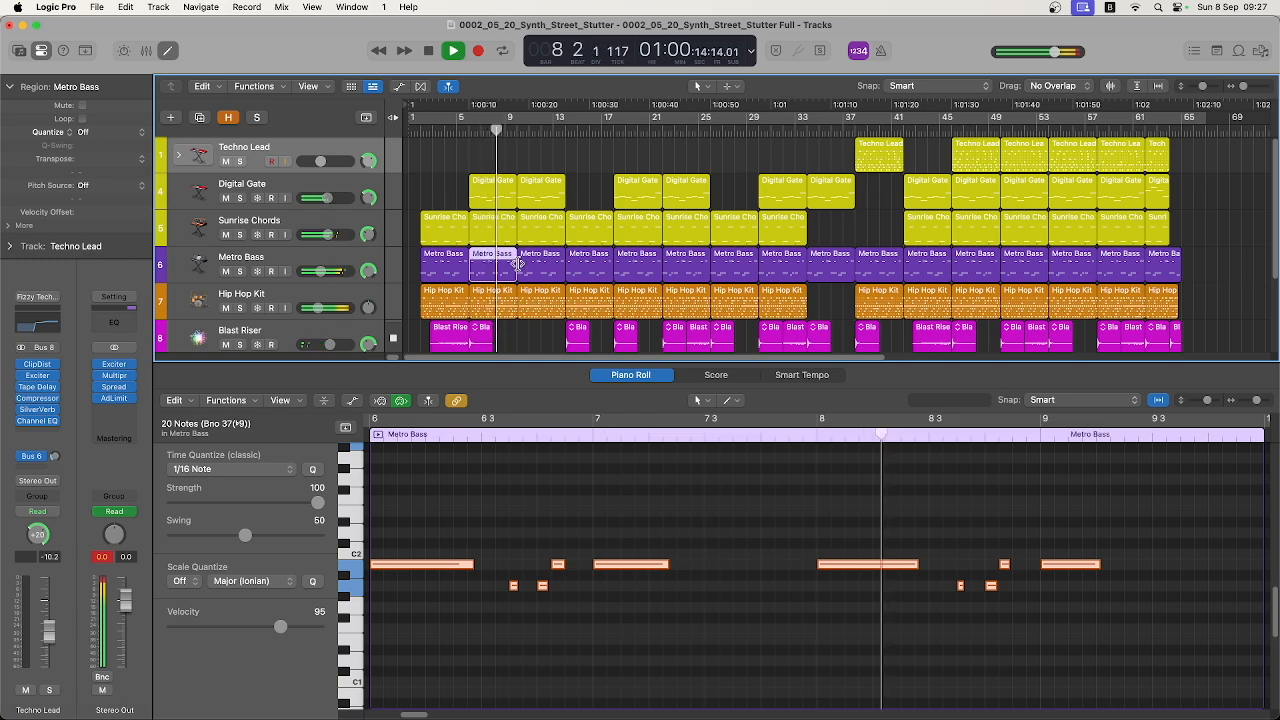
{"action": "scroll", "coordinate": [550, 250], "scroll_direction": "down", "scroll_amount": 2}
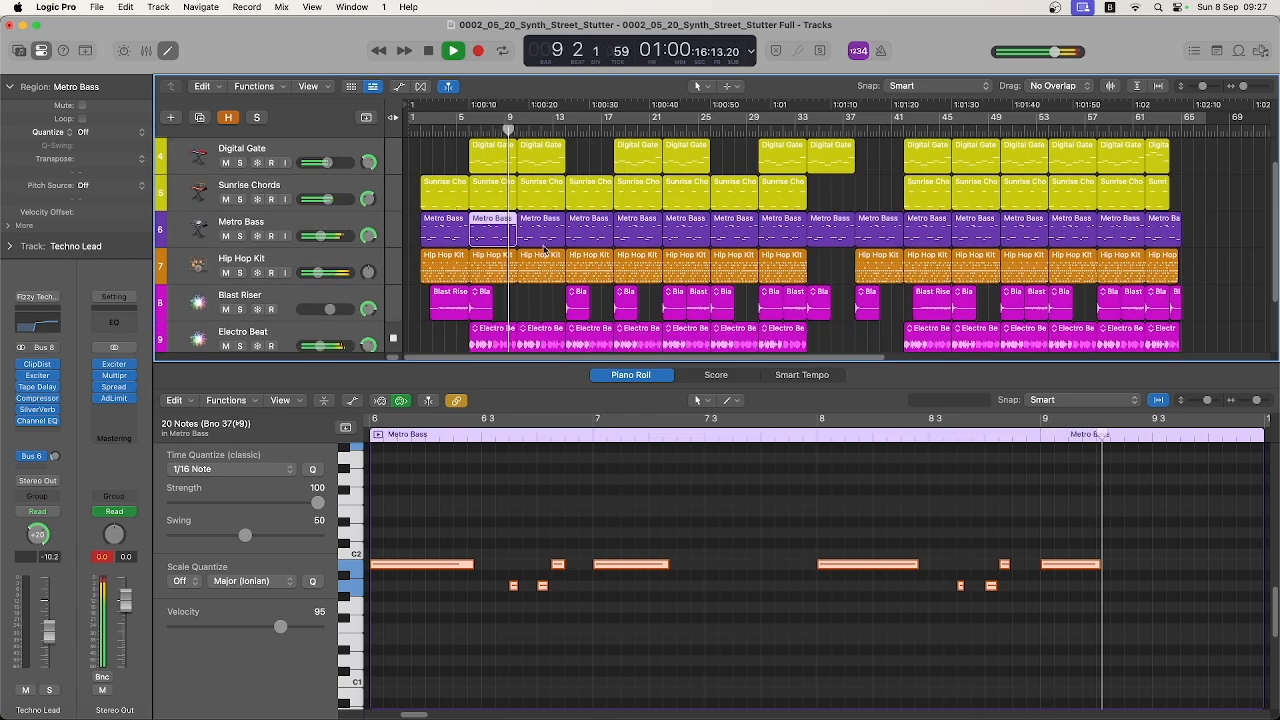
{"action": "left_click", "coordinate": [540, 155]}
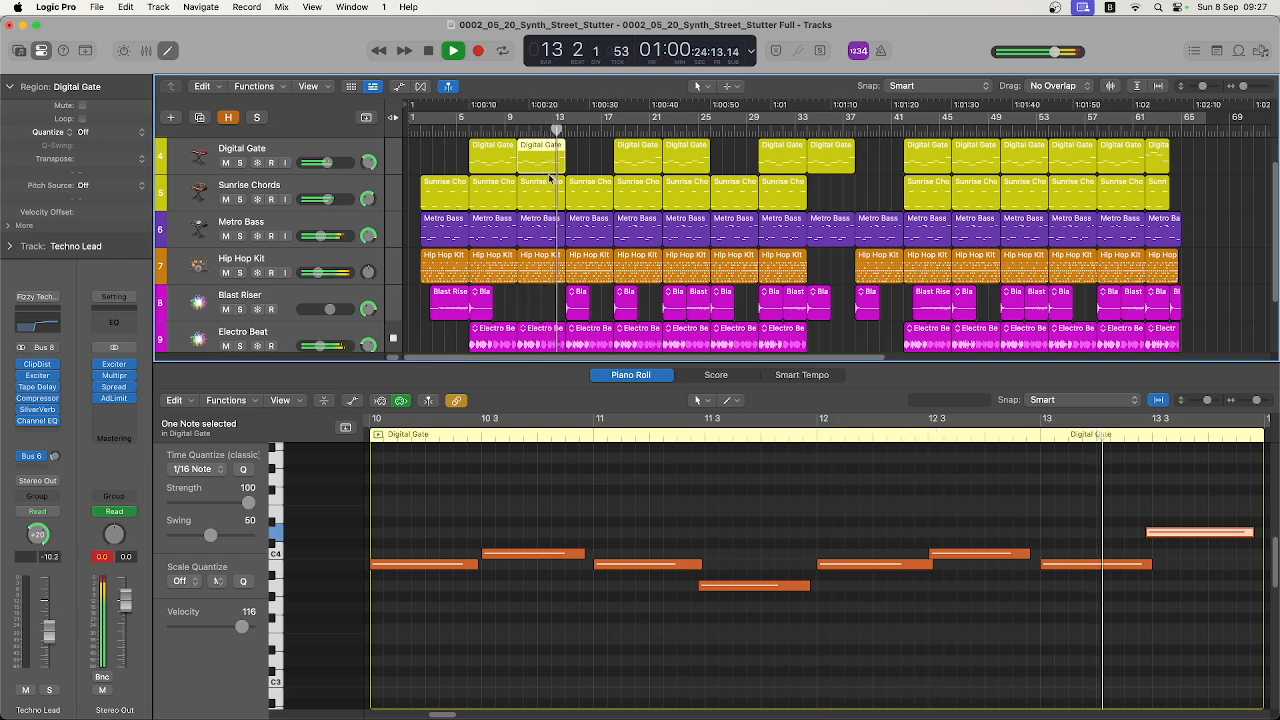
View the waveforms of the Blast Riser region at bar 14 and the Electro Beat regions at bars 14 and 18
{"action": "left_click", "coordinate": [577, 297]}
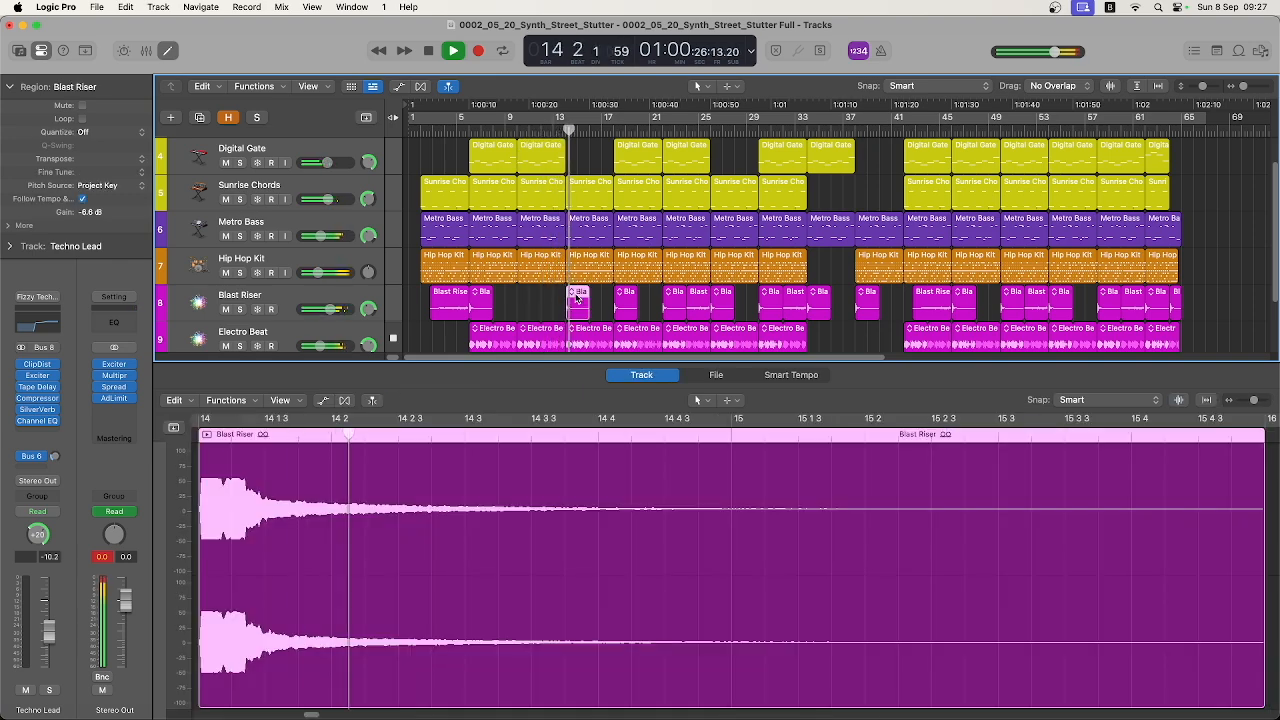
{"action": "left_click", "coordinate": [596, 342]}
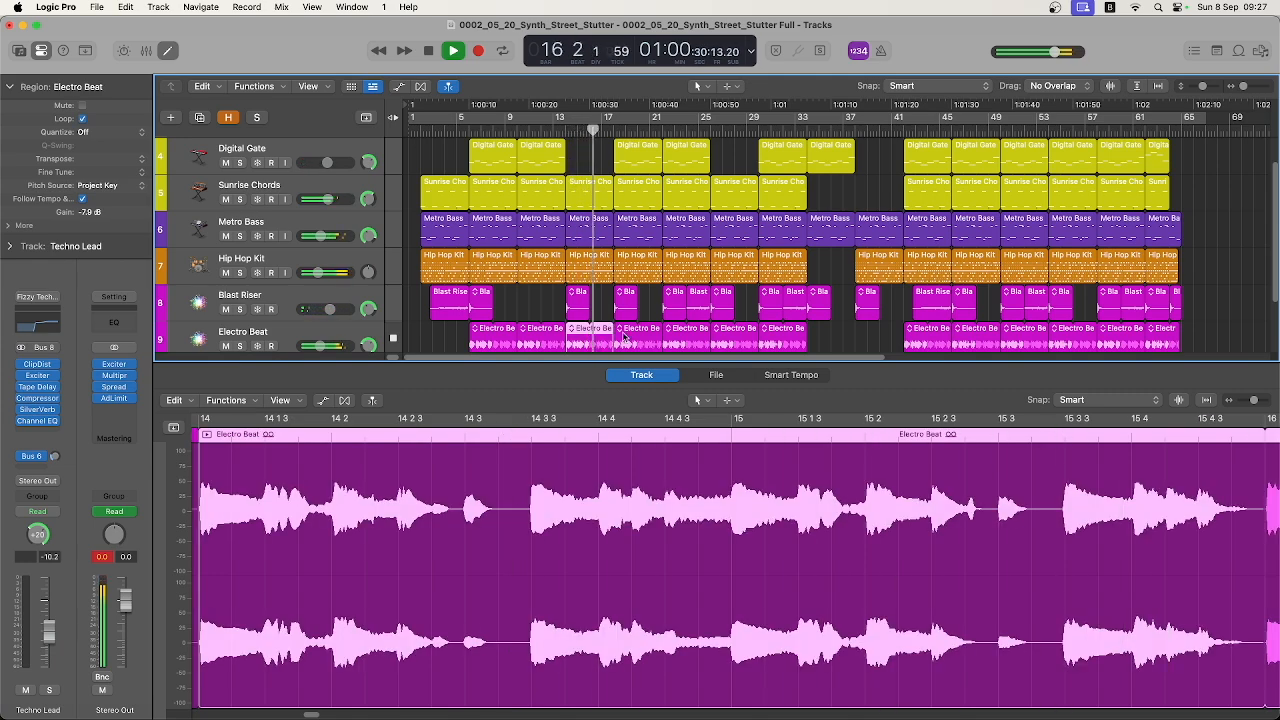
{"action": "left_click", "coordinate": [622, 342]}
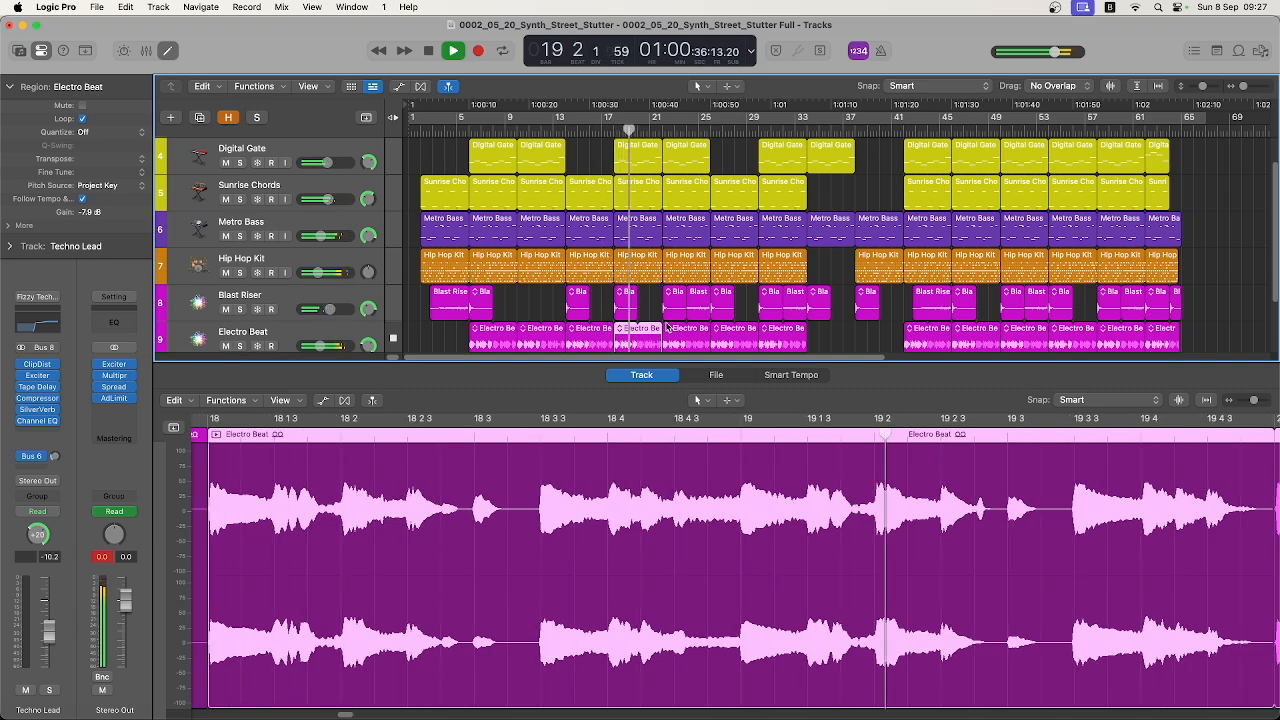
Examine the Hip Hop Kit pattern at bar 22, including the third and fourth pages of its 64 steps
{"action": "left_click", "coordinate": [683, 266]}
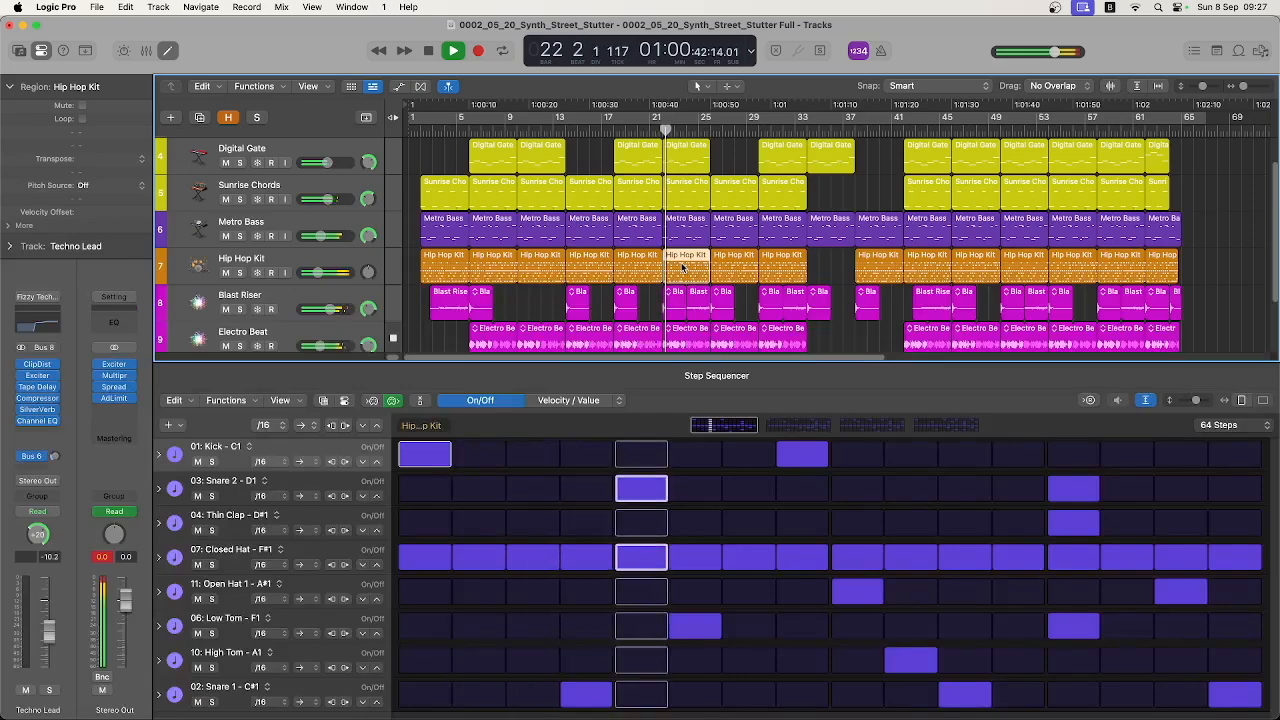
{"action": "left_click", "coordinate": [899, 427]}
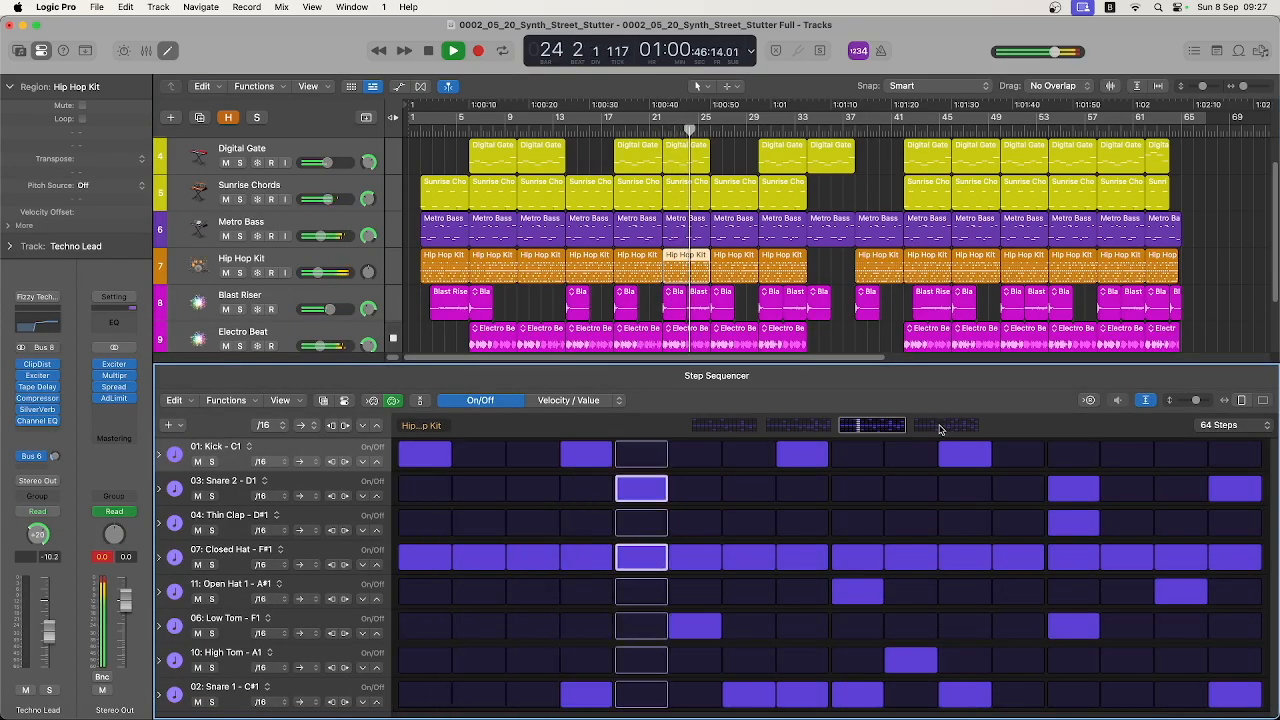
{"action": "left_click", "coordinate": [940, 428]}
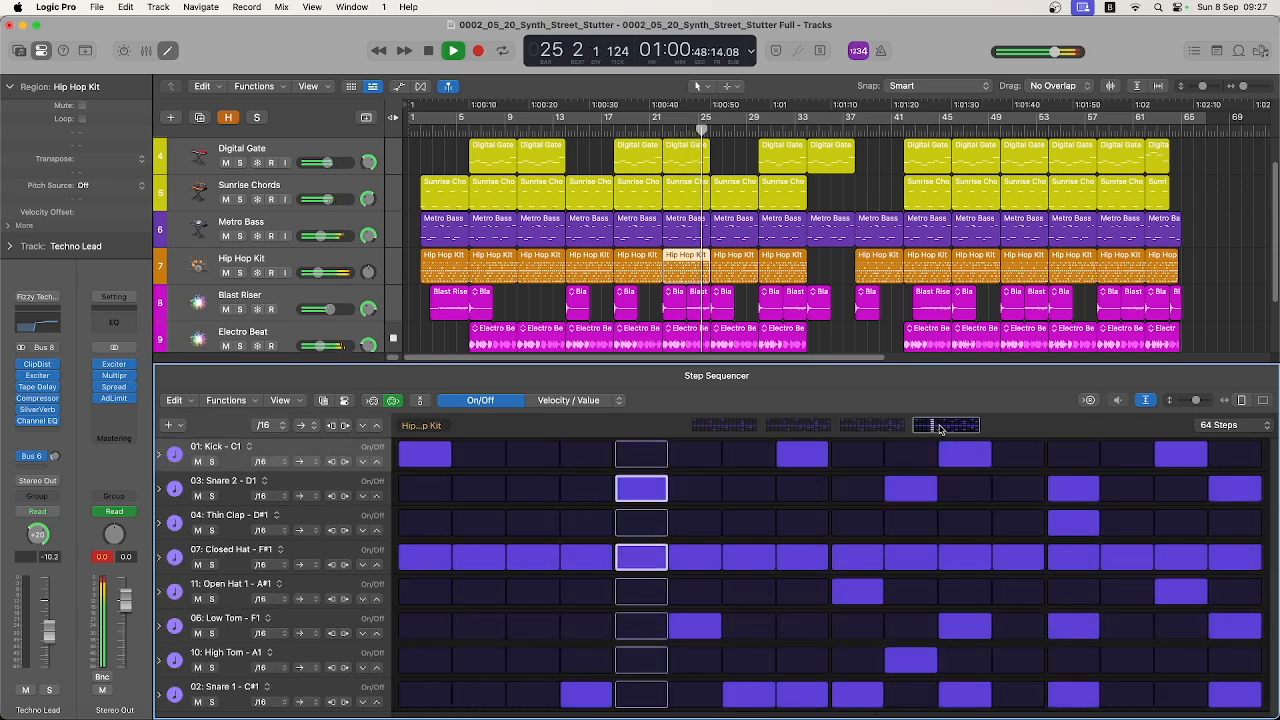
{"action": "scroll", "coordinate": [840, 332], "scroll_direction": "up", "scroll_amount": 1}
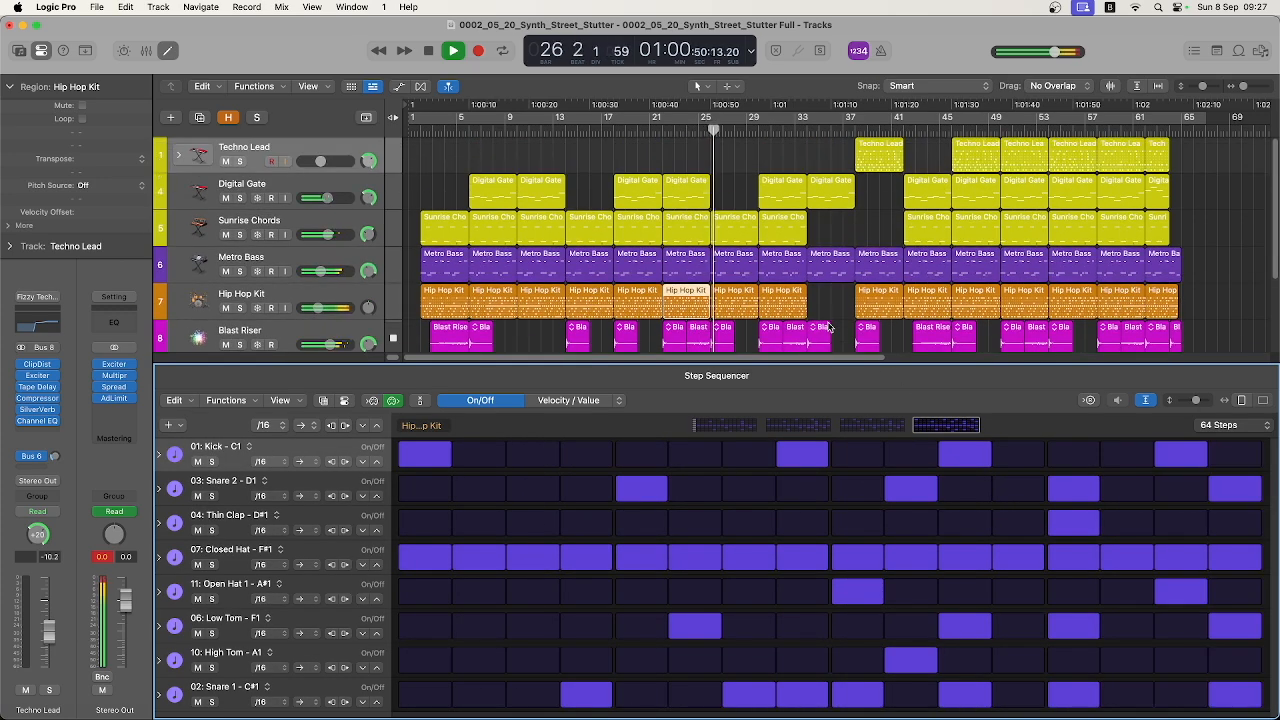
Show the notes of the Sunrise Chords region at bar 26 and enlarge the tracks area until all seven tracks fit
{"action": "left_click", "coordinate": [735, 218]}
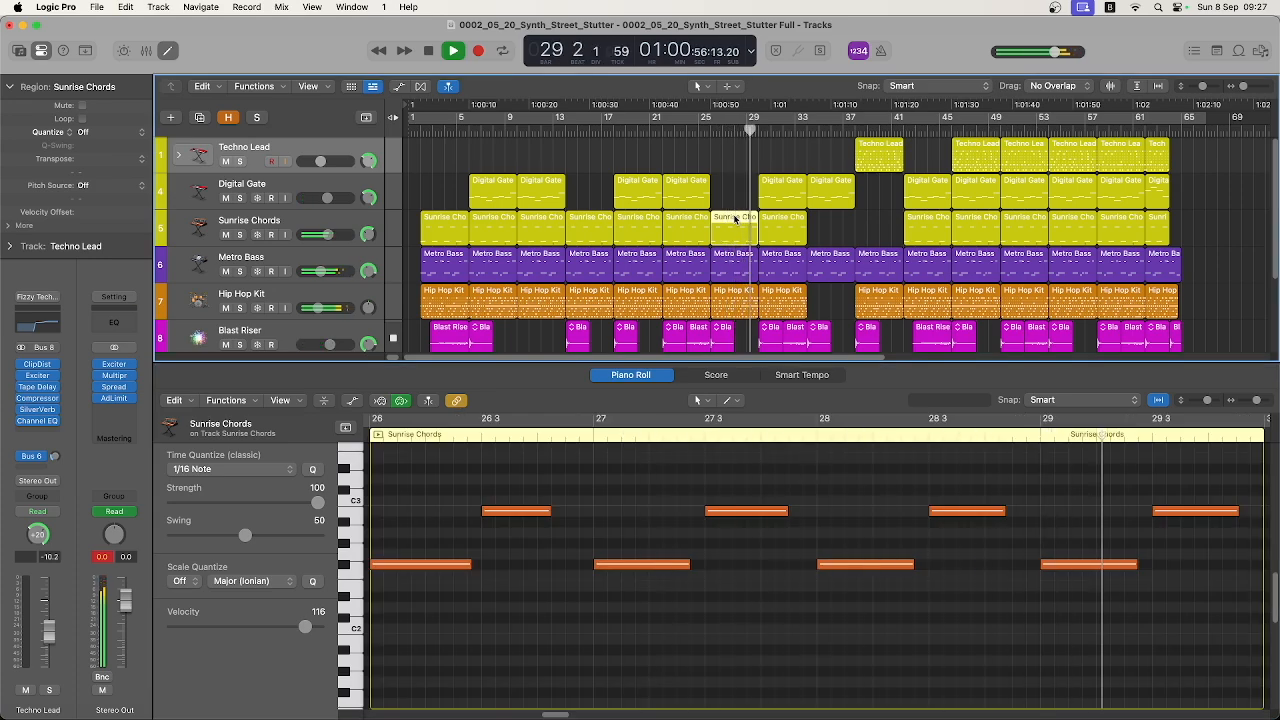
{"action": "scroll", "coordinate": [813, 280], "scroll_direction": "down", "scroll_amount": 2}
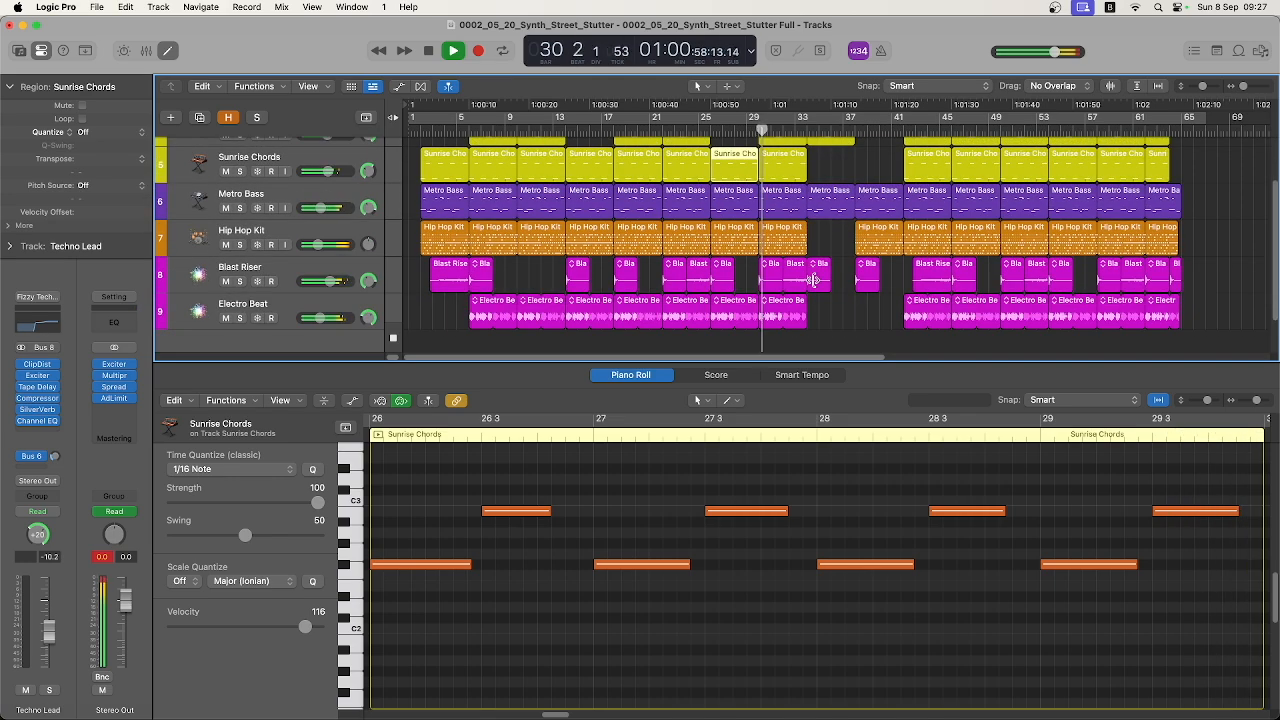
{"action": "scroll", "coordinate": [813, 280], "scroll_direction": "up", "scroll_amount": 1}
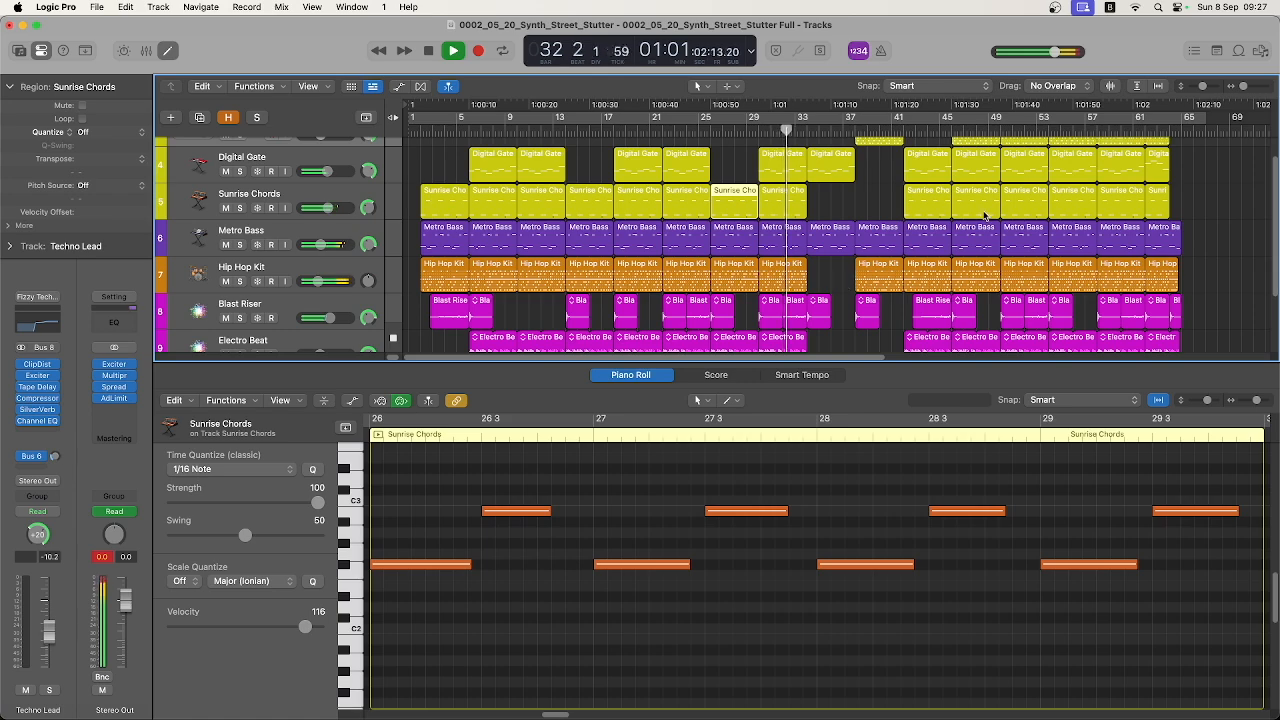
{"action": "left_click_drag", "start_coordinate": [859, 361], "coordinate": [855, 429]}
{"action": "scroll", "coordinate": [834, 345], "scroll_direction": "up", "scroll_amount": 1}
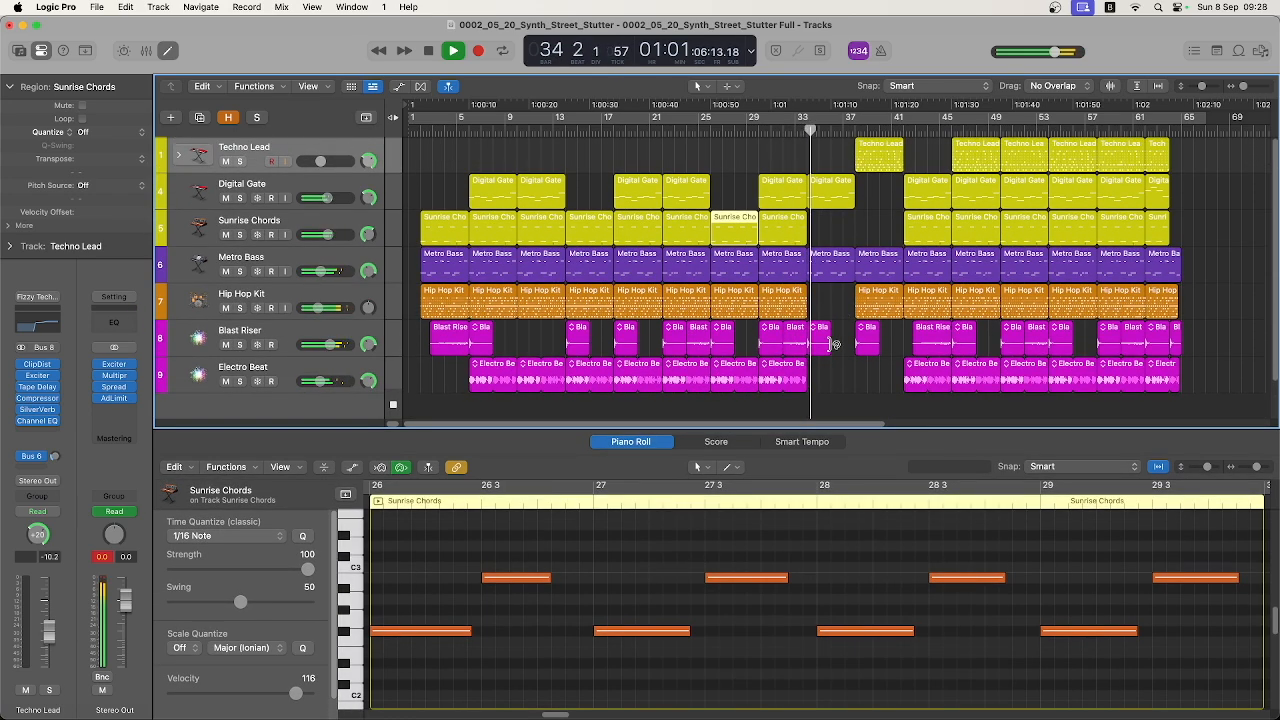
Examine the Metro Bass notes at bar 34, including the higher octave, and the Techno Lead step pattern at bar 38
{"action": "left_click", "coordinate": [833, 263]}
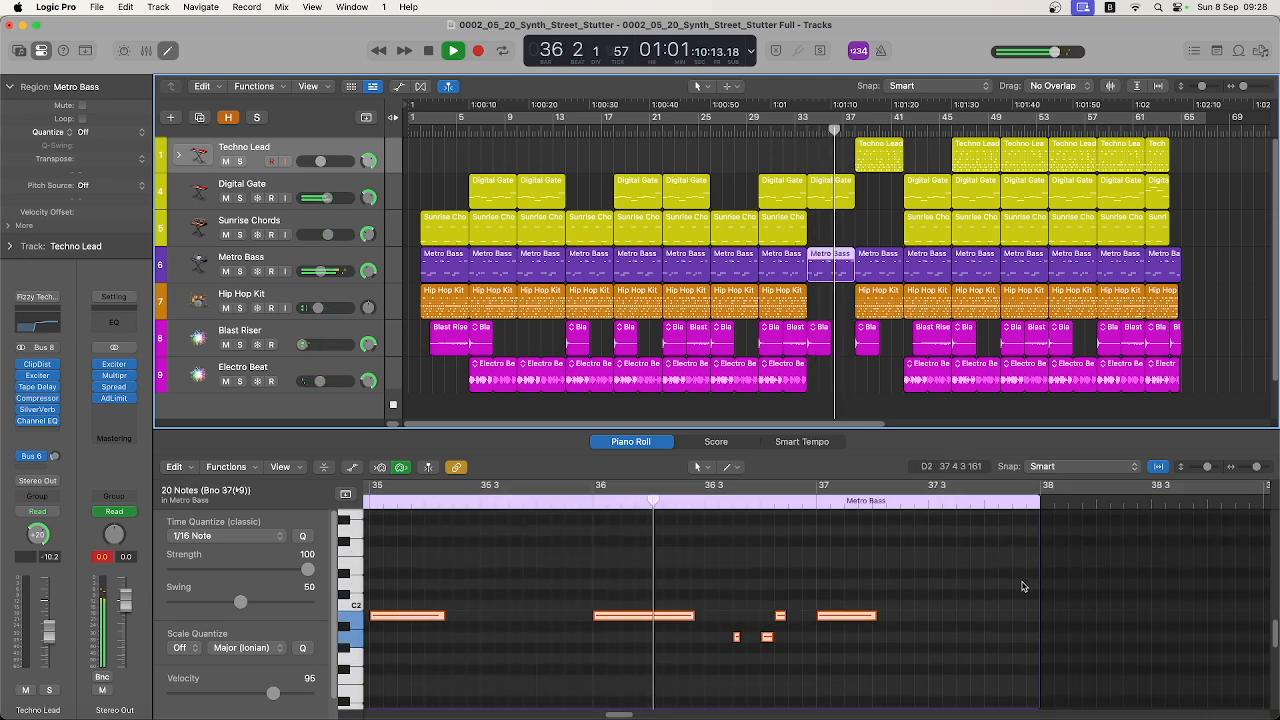
{"action": "scroll", "coordinate": [1022, 586], "scroll_direction": "up", "scroll_amount": 3}
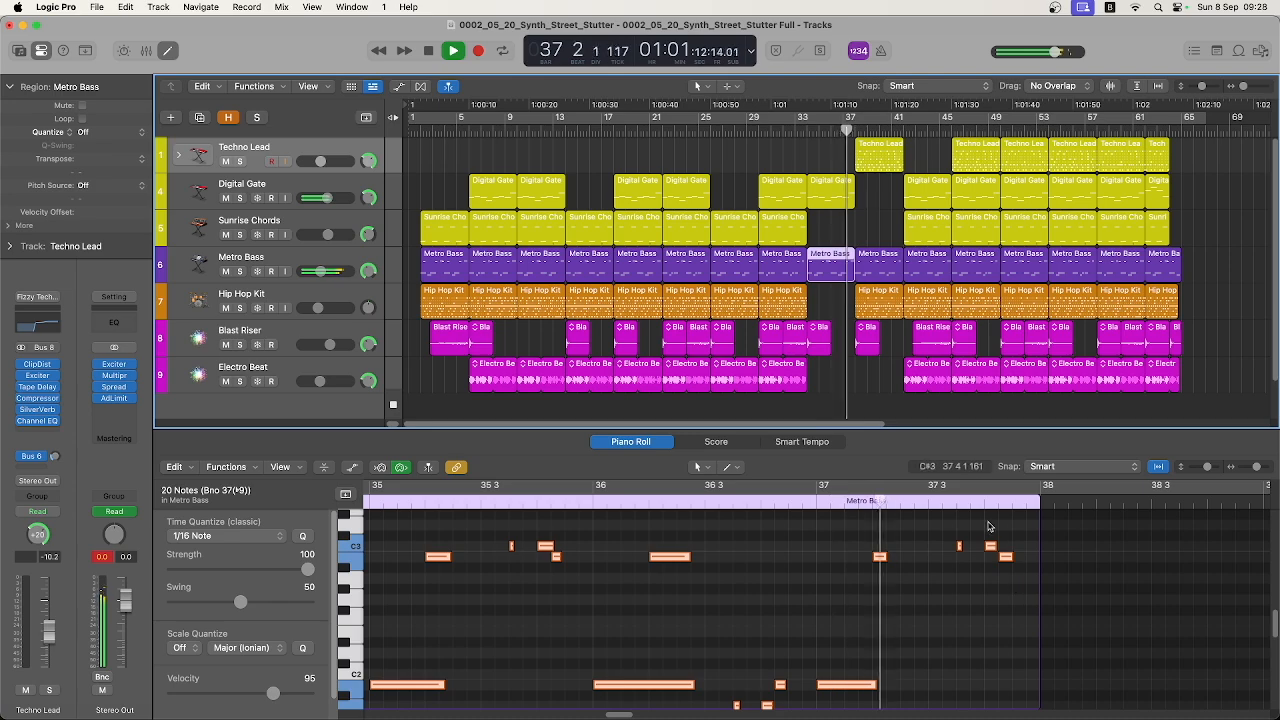
{"action": "left_click", "coordinate": [866, 147]}
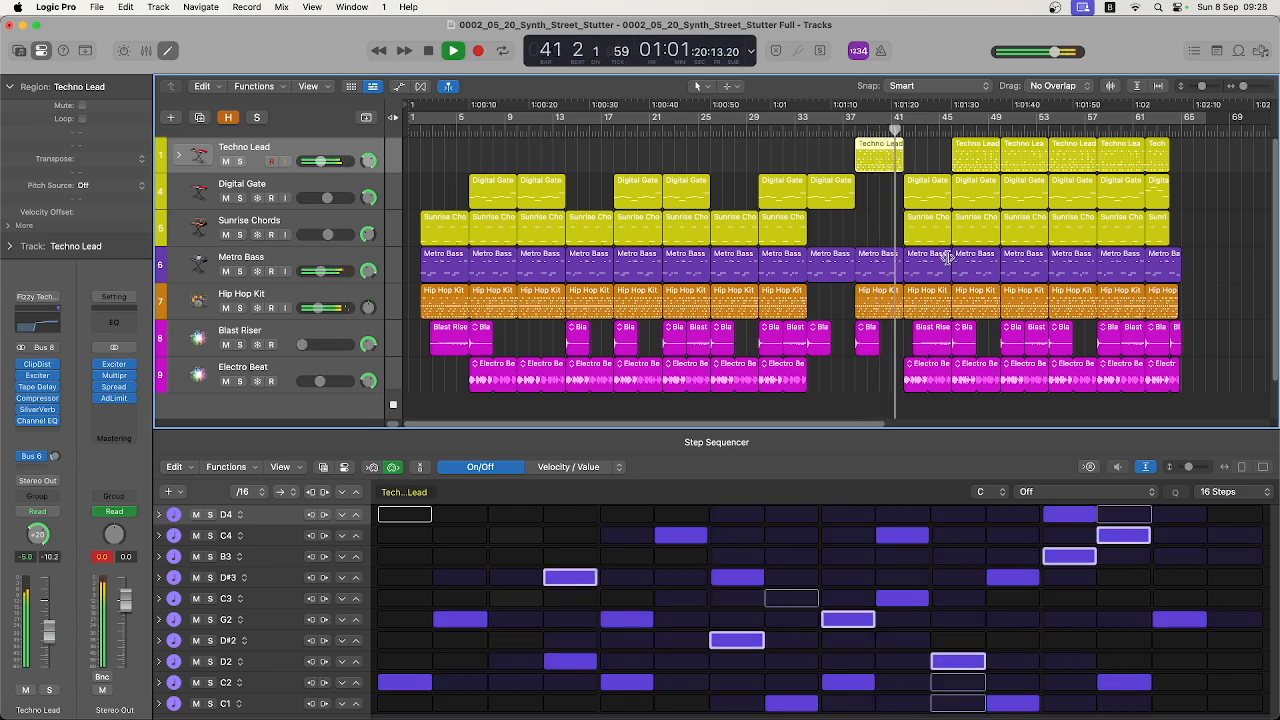
View the Digital Gate notes at bar 42 and the waveforms of the Blast Riser regions leading into and starting at bar 46
{"action": "double_click", "coordinate": [926, 183]}
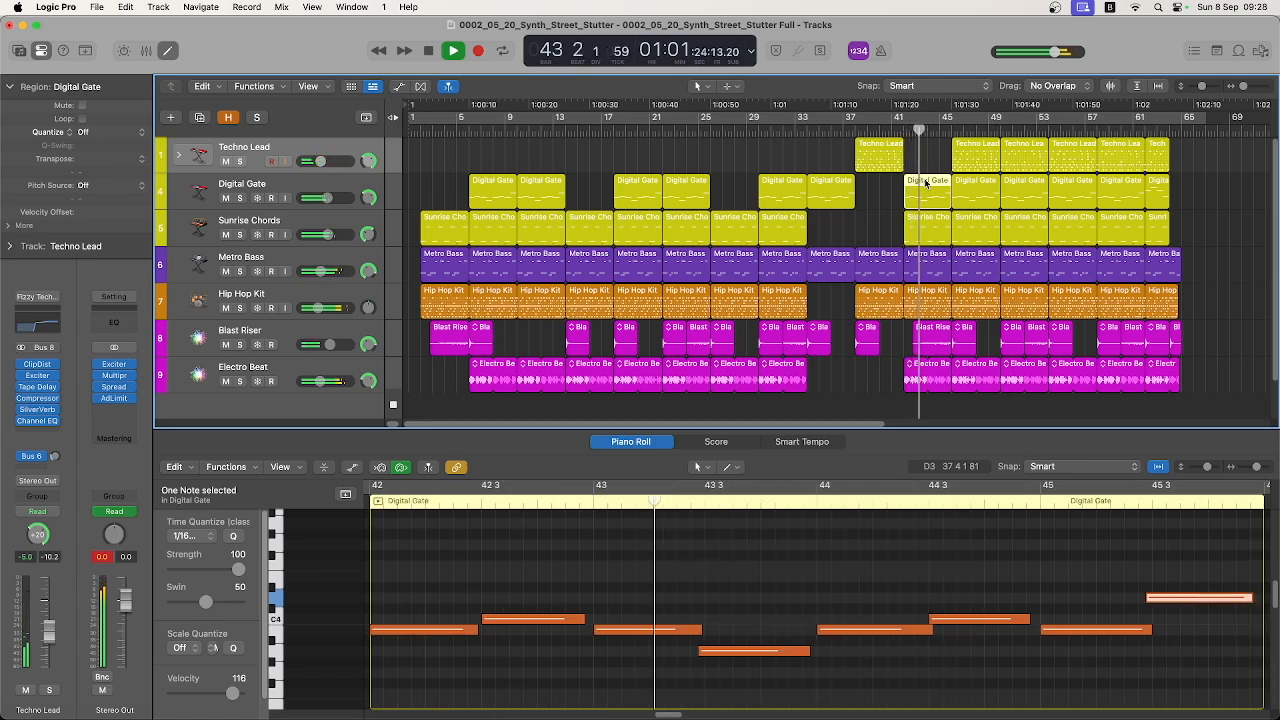
{"action": "left_click", "coordinate": [940, 345]}
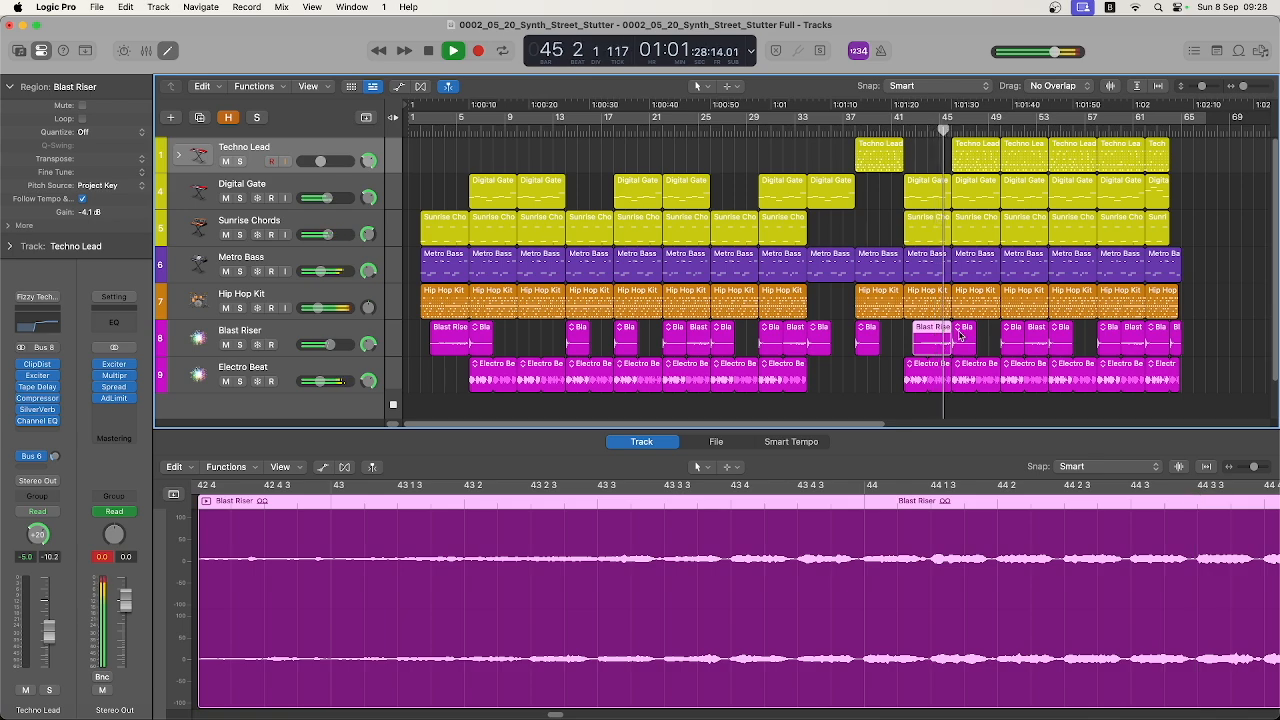
{"action": "left_click", "coordinate": [960, 336]}
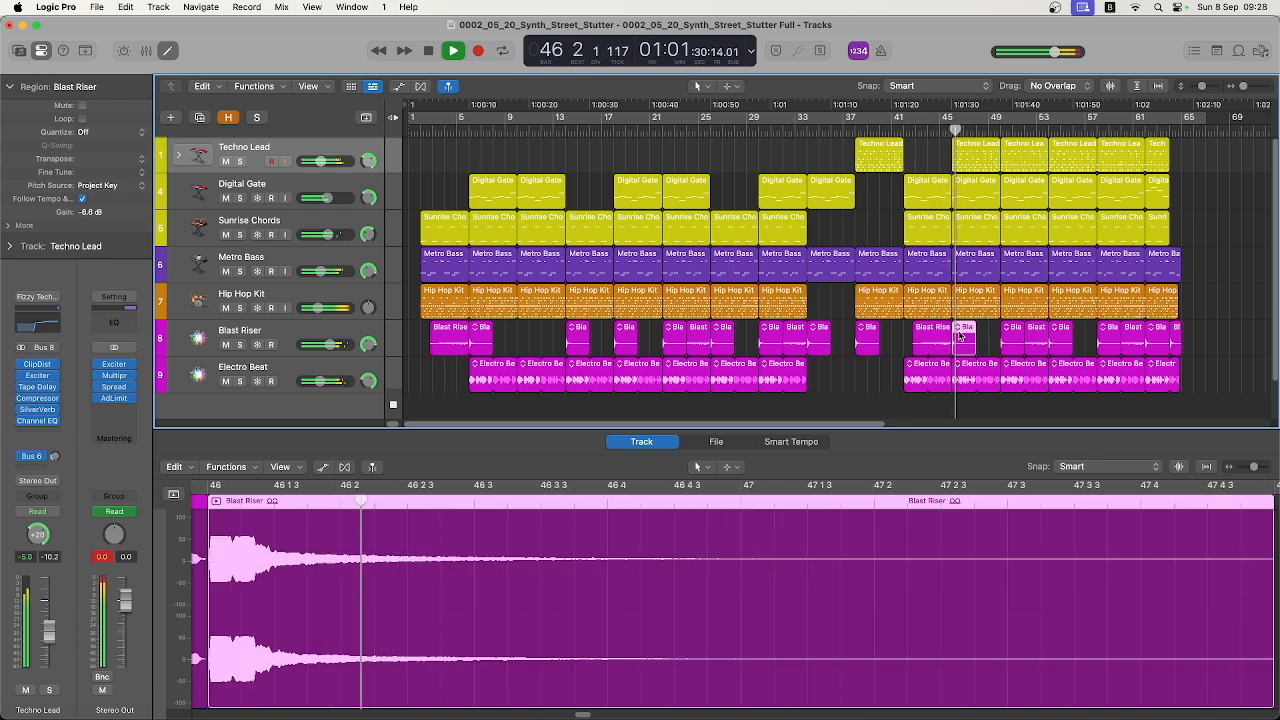
Examine the Hip Hop Kit patterns at bars 46 and 50, including the last page of steps of the bar 46 pattern
{"action": "left_click", "coordinate": [965, 296]}
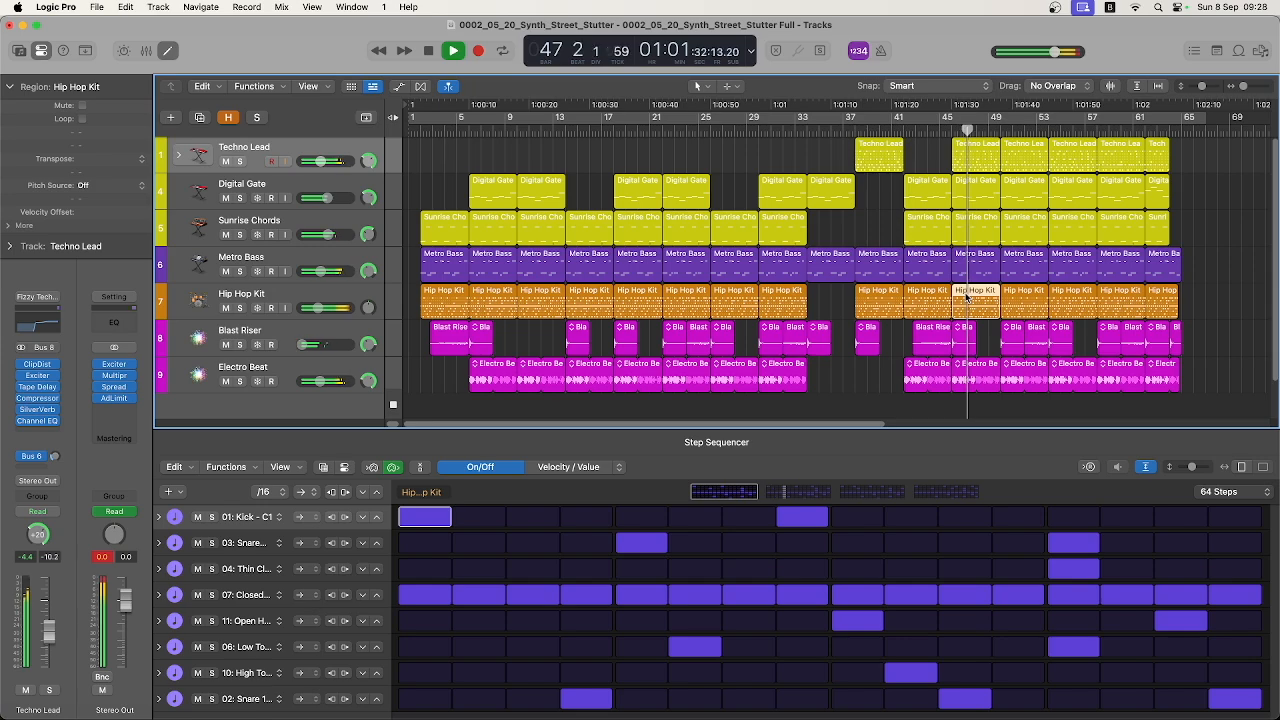
{"action": "left_click", "coordinate": [928, 496]}
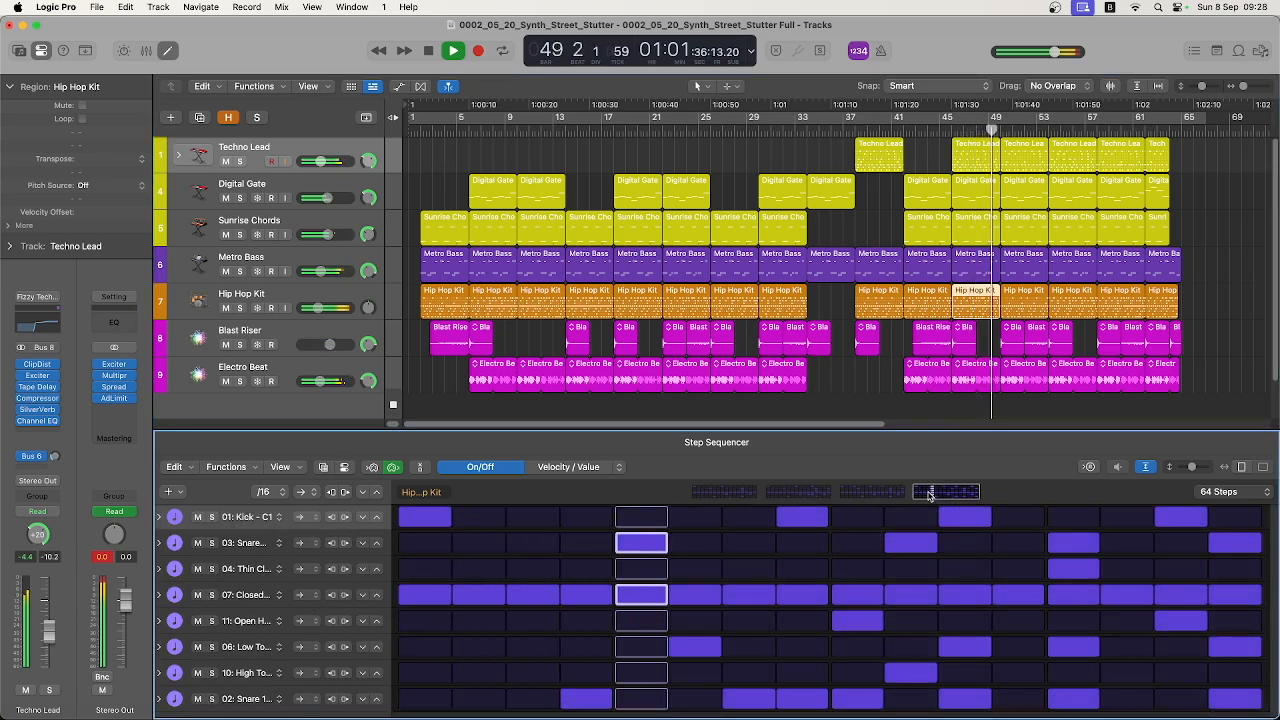
{"action": "left_click", "coordinate": [1023, 292]}
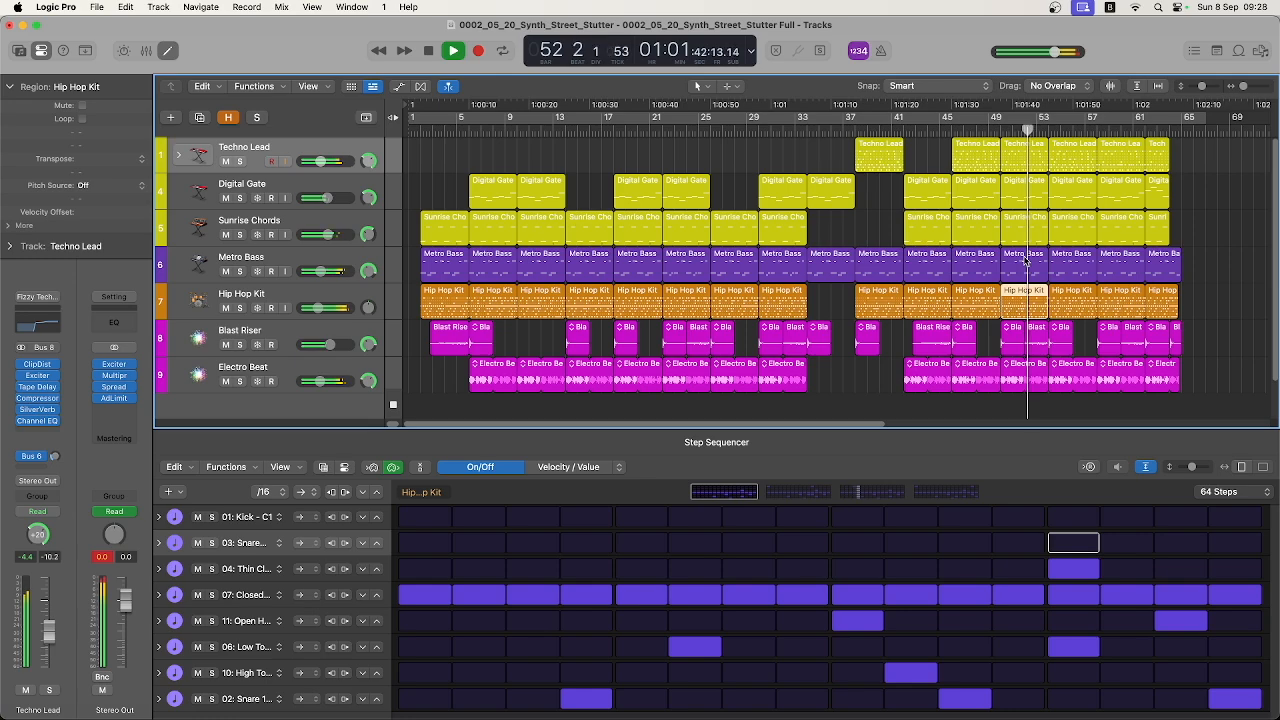
View the Metro Bass regions at bars 50 and 54, the Techno Lead pattern at bar 58 and the final Blast Riser region
{"action": "left_click", "coordinate": [1025, 260]}
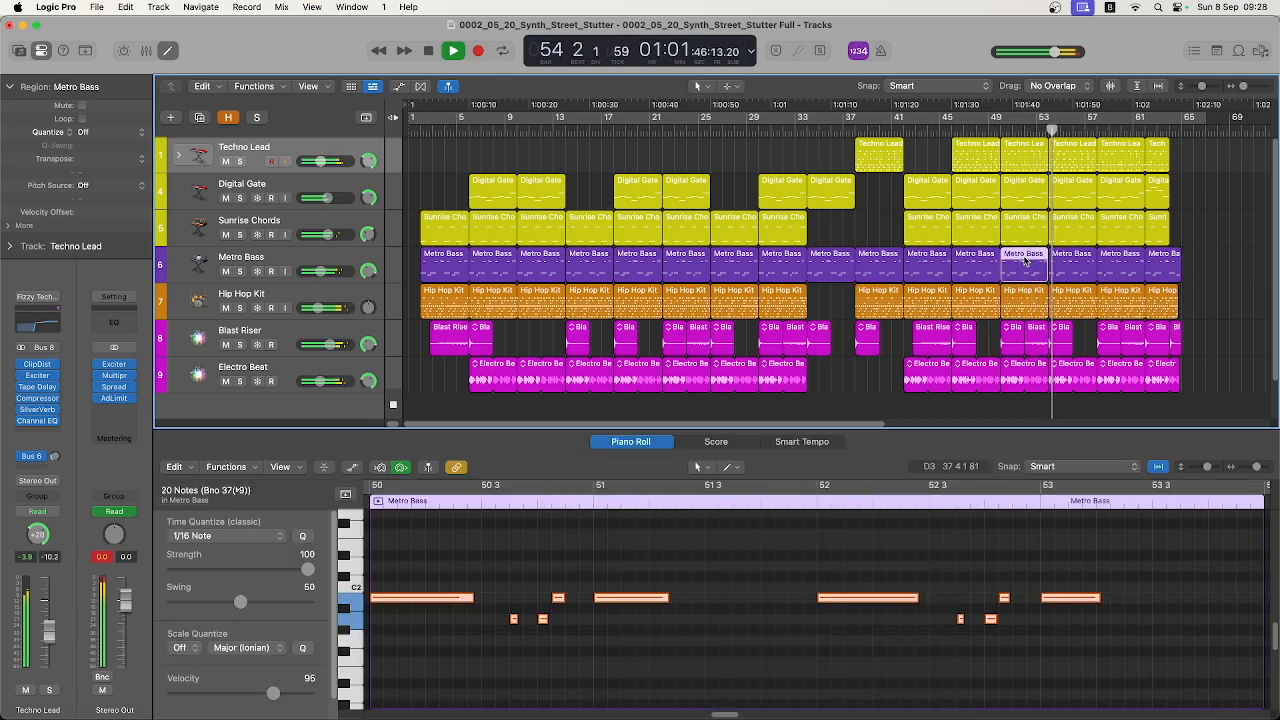
{"action": "left_click", "coordinate": [1062, 257]}
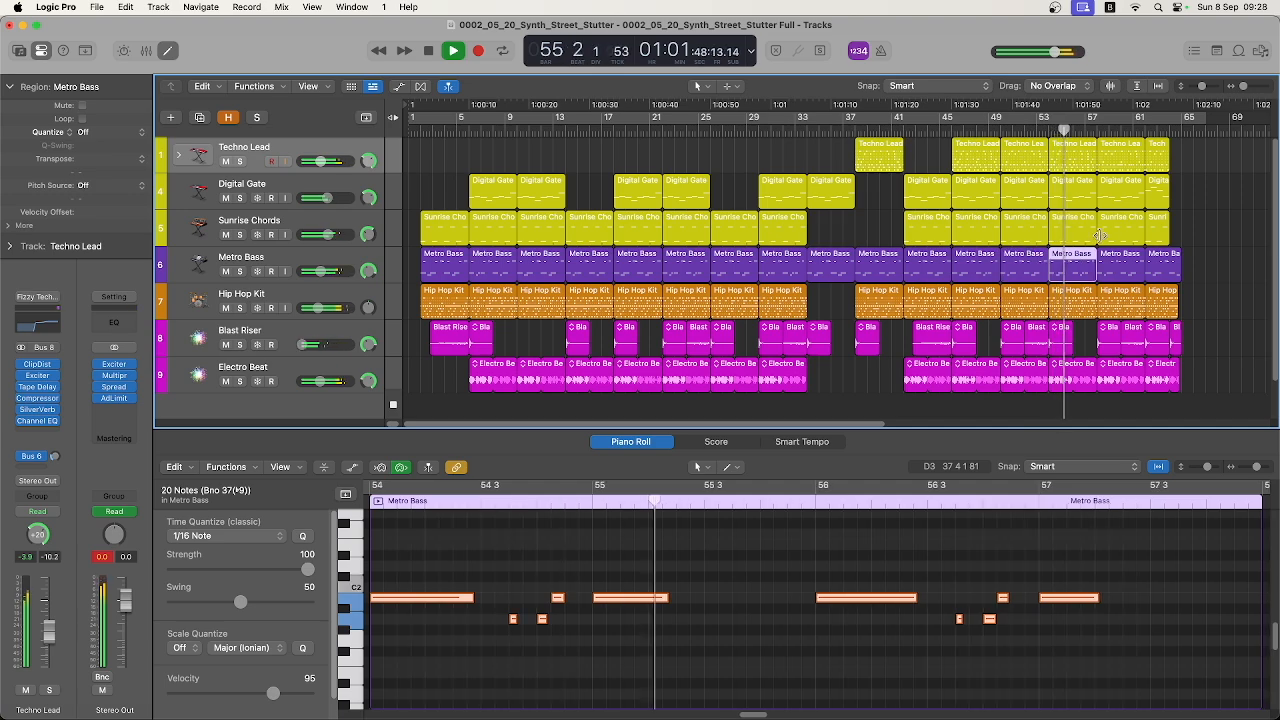
{"action": "left_click", "coordinate": [1121, 147]}
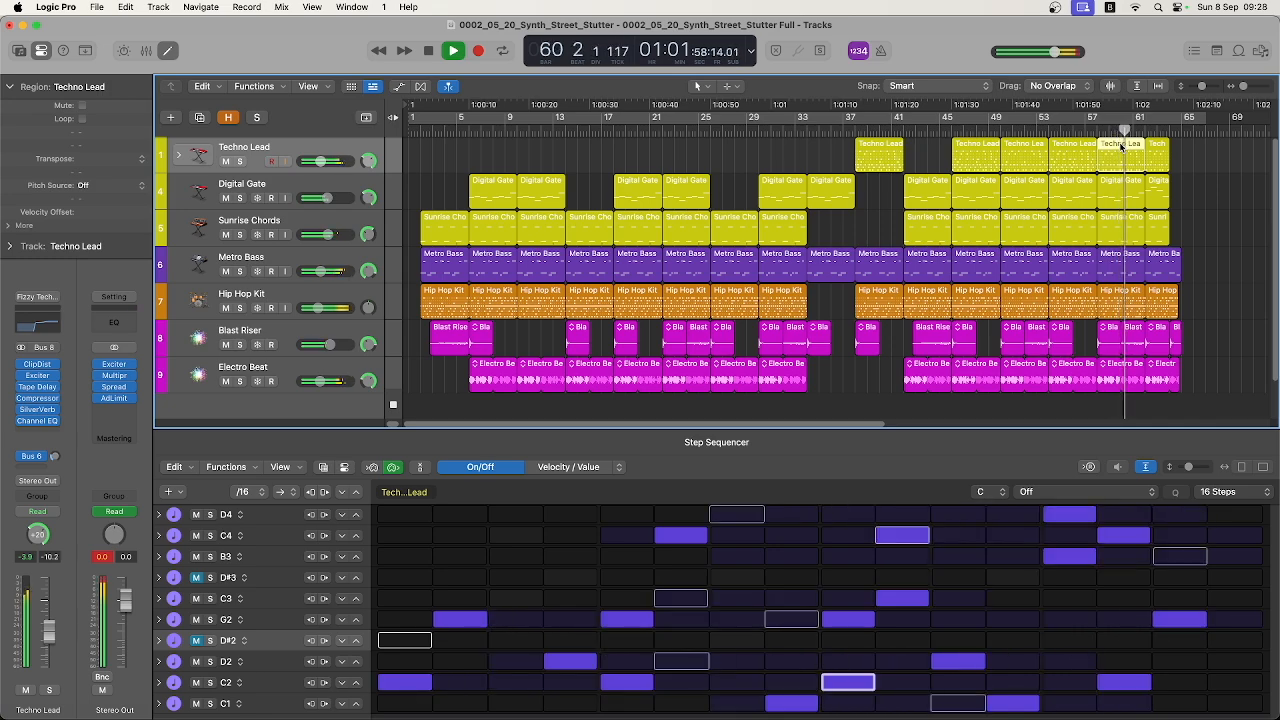
{"action": "left_click", "coordinate": [1177, 338]}
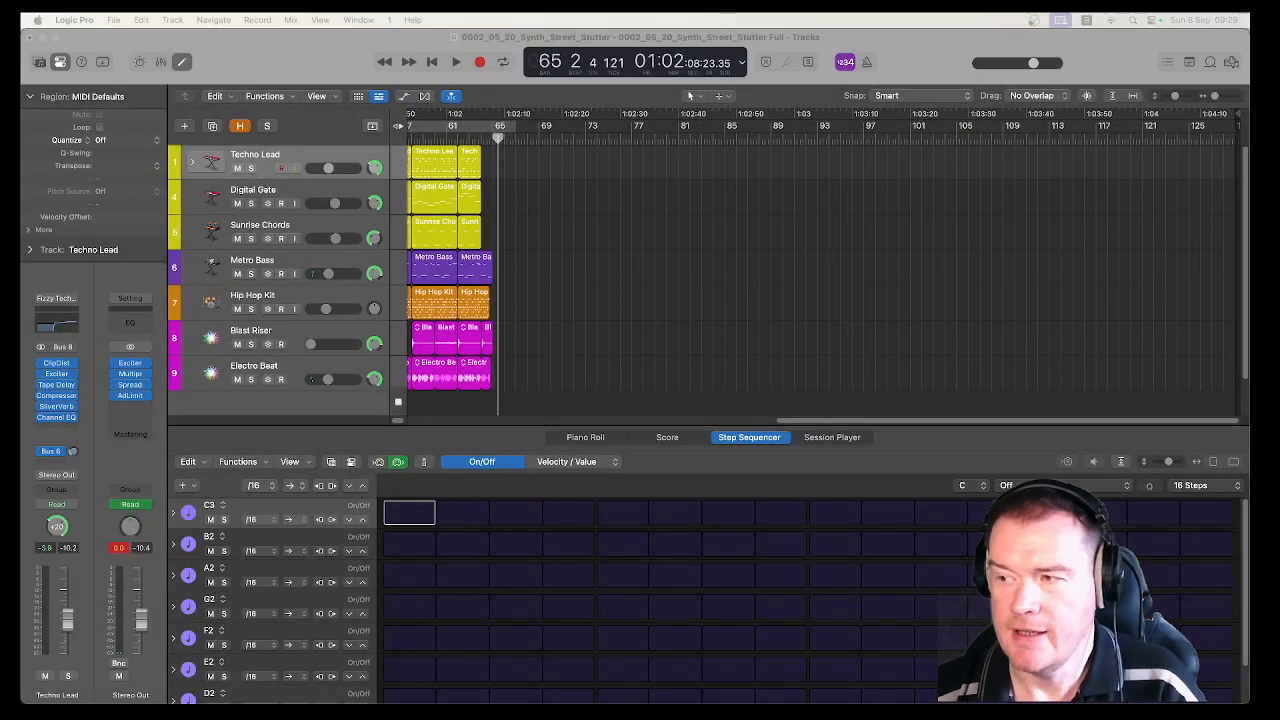
Select the Metro Bass track and solo it
{"action": "left_click_drag", "start_coordinate": [808, 421], "coordinate": [305, 424]}
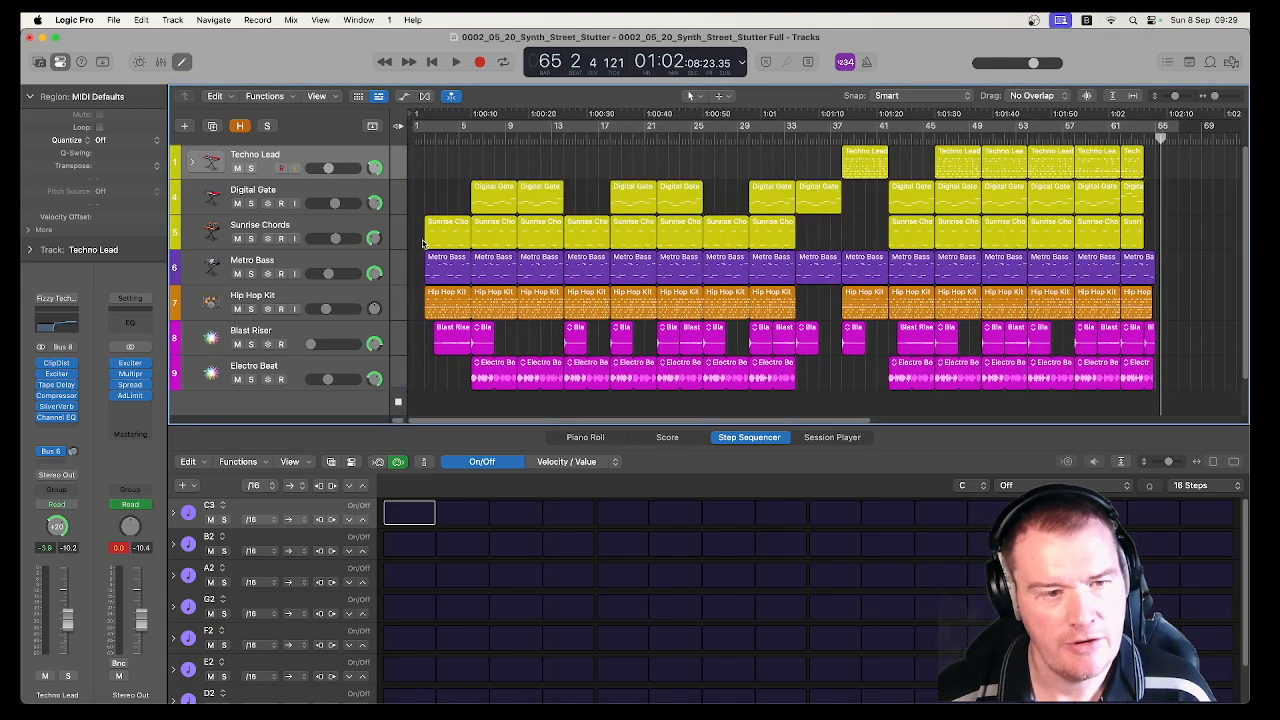
{"action": "left_click", "coordinate": [369, 268]}
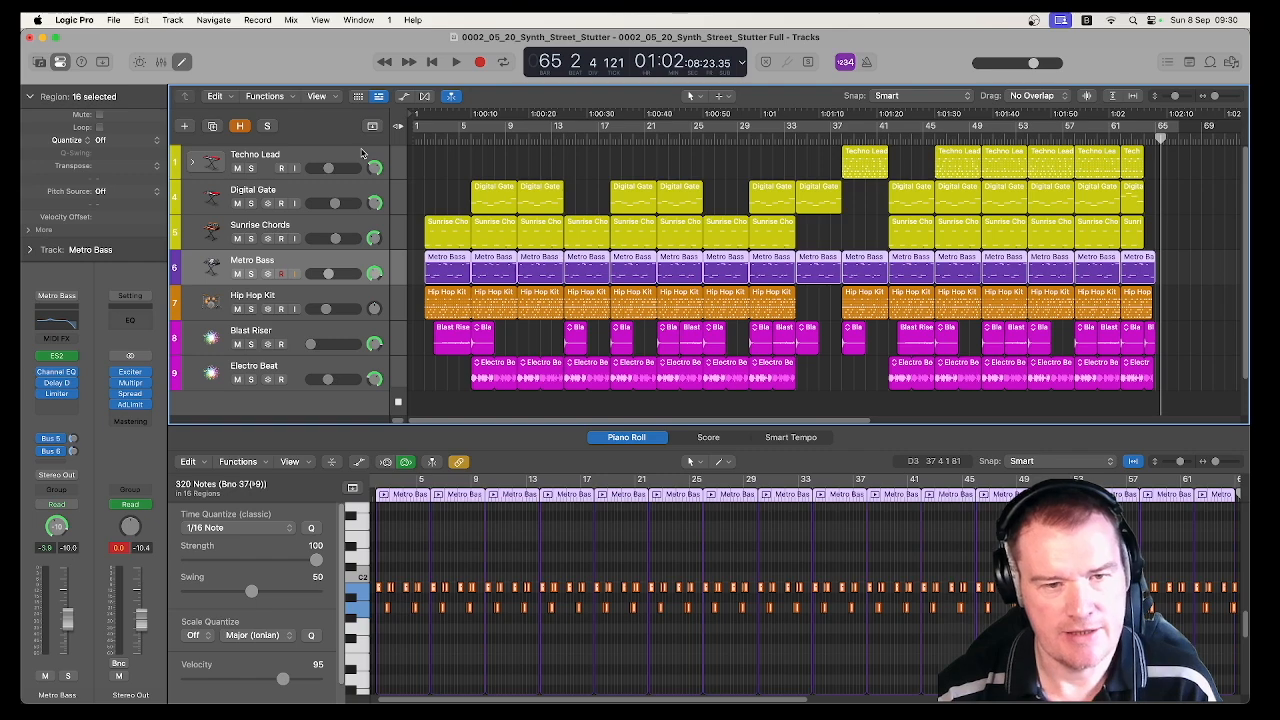
{"action": "left_click", "coordinate": [251, 273]}
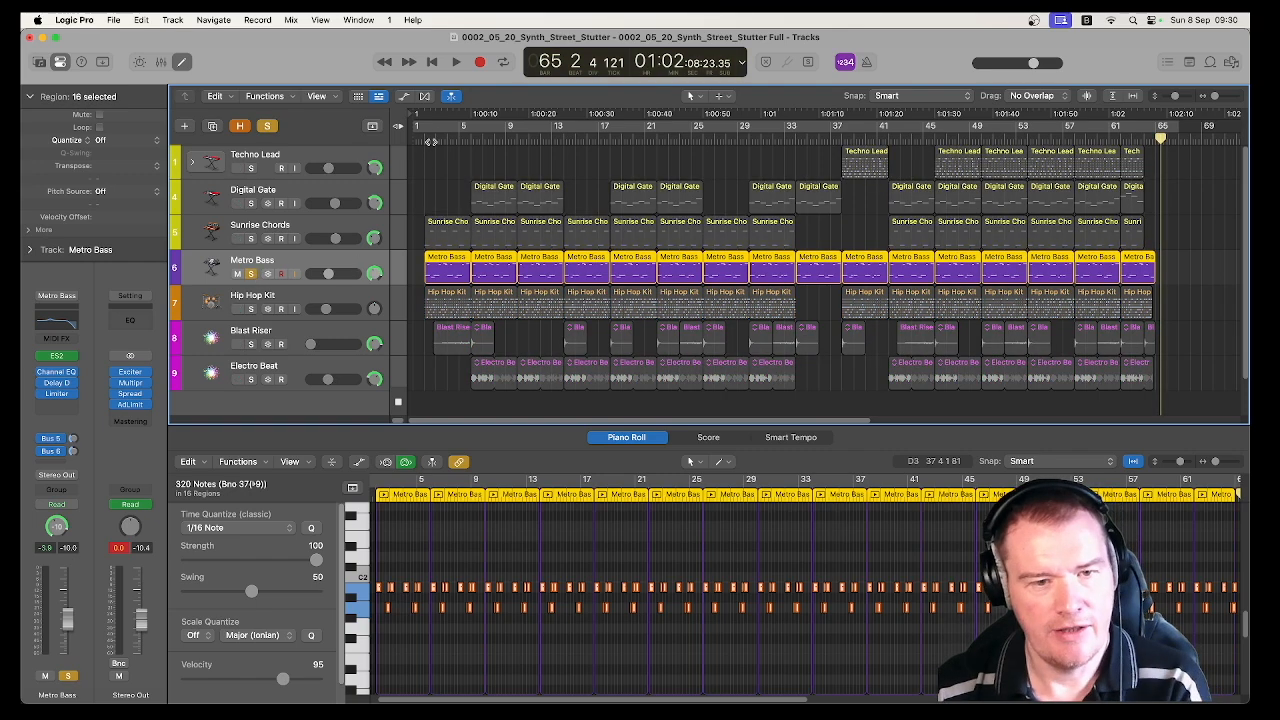
Play the first Metro Bass region from bar 2 and examine its low and high notes in the Piano Roll
{"action": "left_click", "coordinate": [425, 138]}
{"action": "left_click", "coordinate": [423, 240]}
{"action": "left_click", "coordinate": [446, 262]}
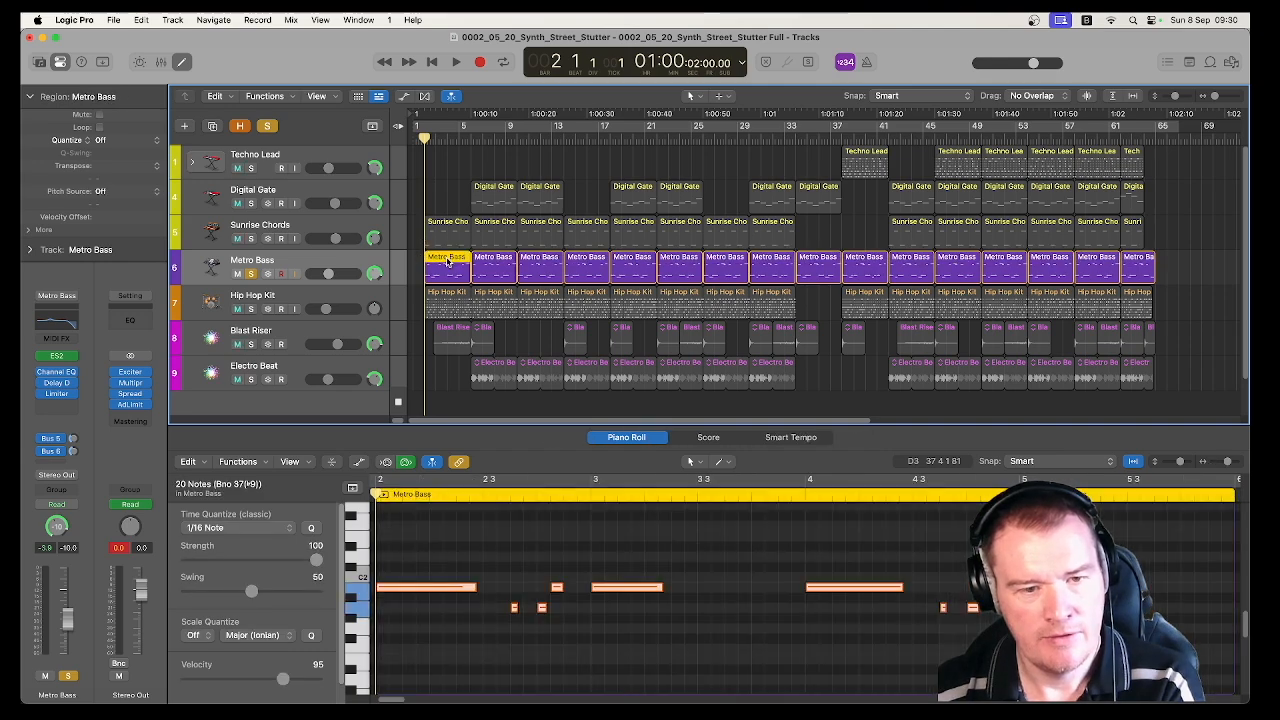
{"action": "key", "text": "space"}
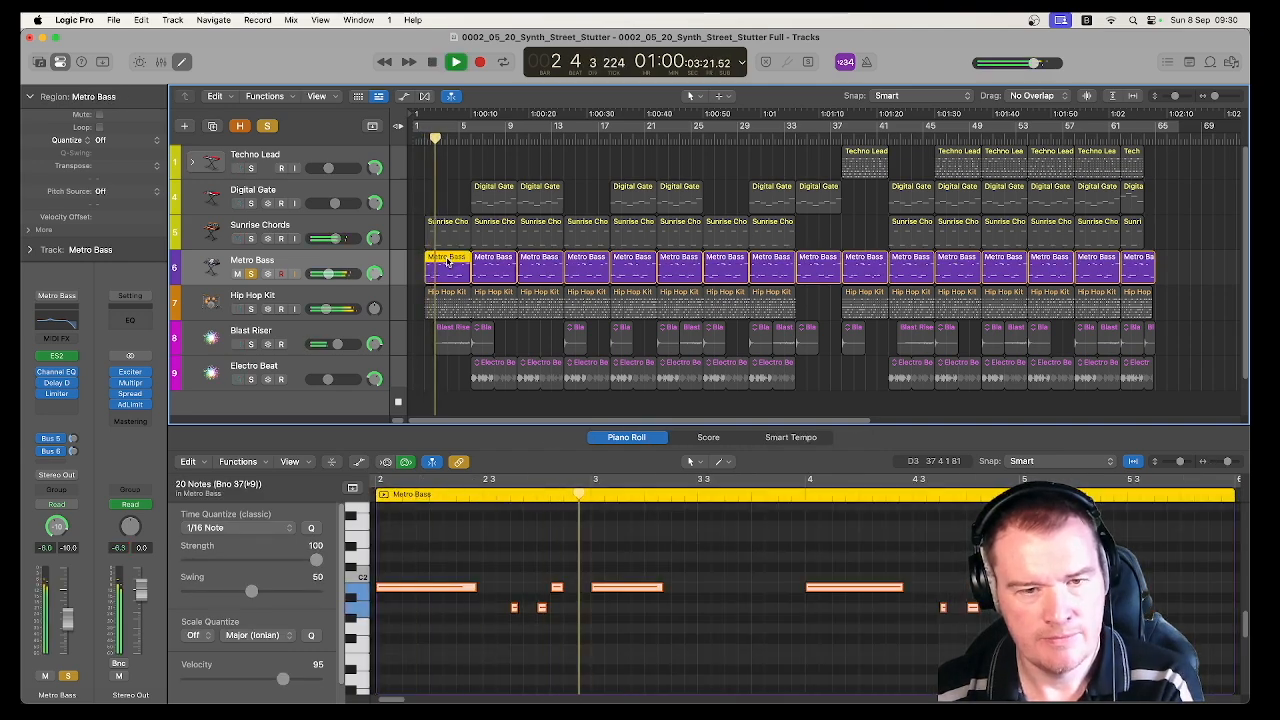
{"action": "scroll", "coordinate": [801, 545], "scroll_direction": "up", "scroll_amount": 3}
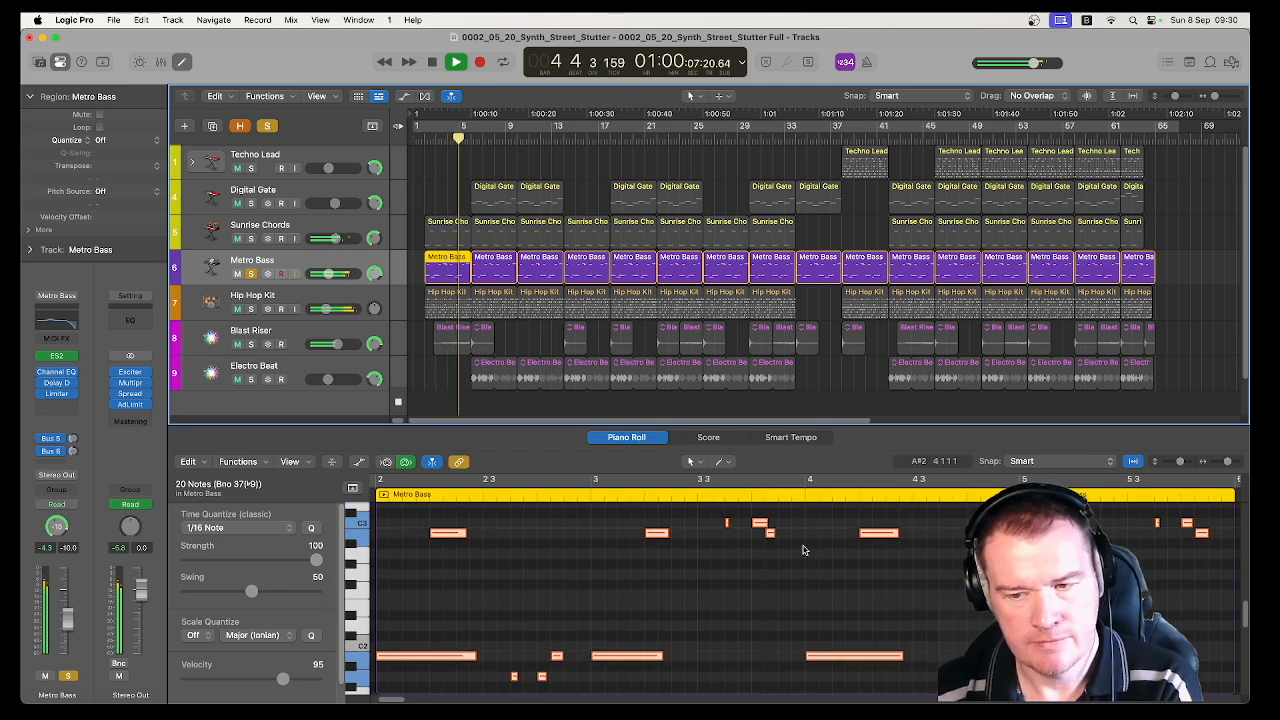
Stop playback and inspect the Channel EQ, Delay Designer and Limiter settings on the Metro Bass track
{"action": "key", "text": "space"}
{"action": "left_click", "coordinate": [334, 260]}
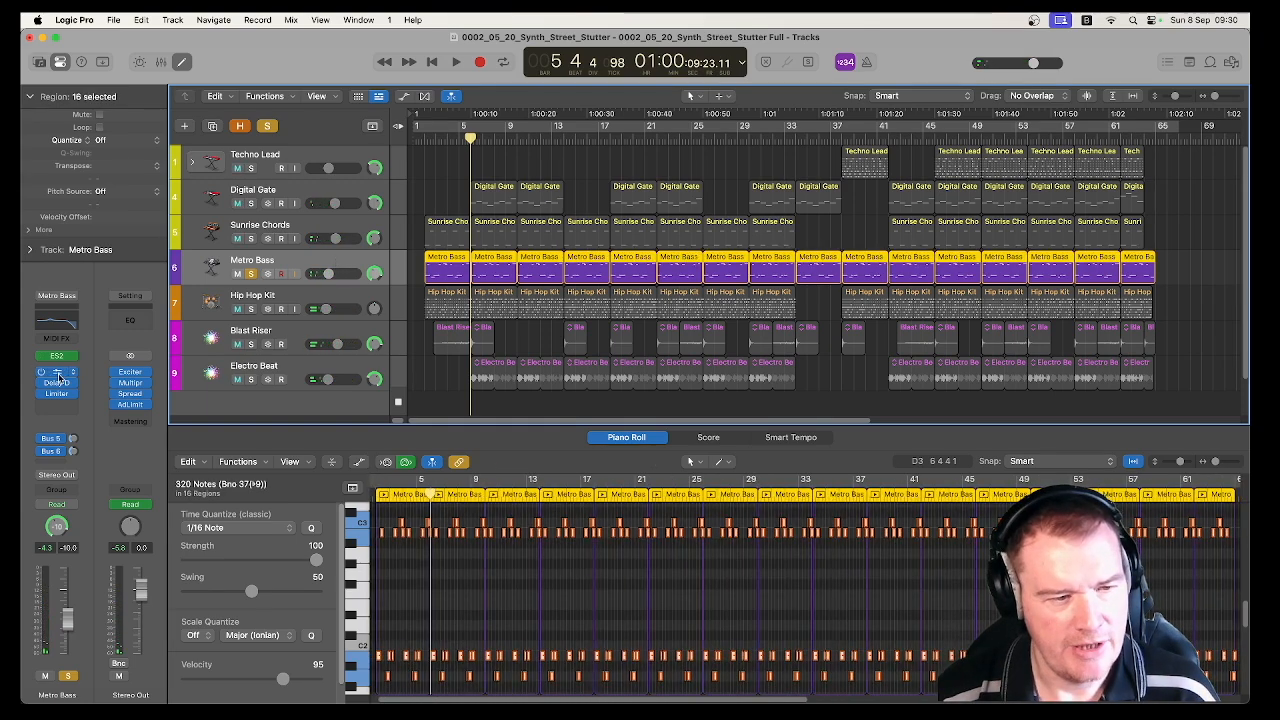
{"action": "left_click", "coordinate": [57, 374]}
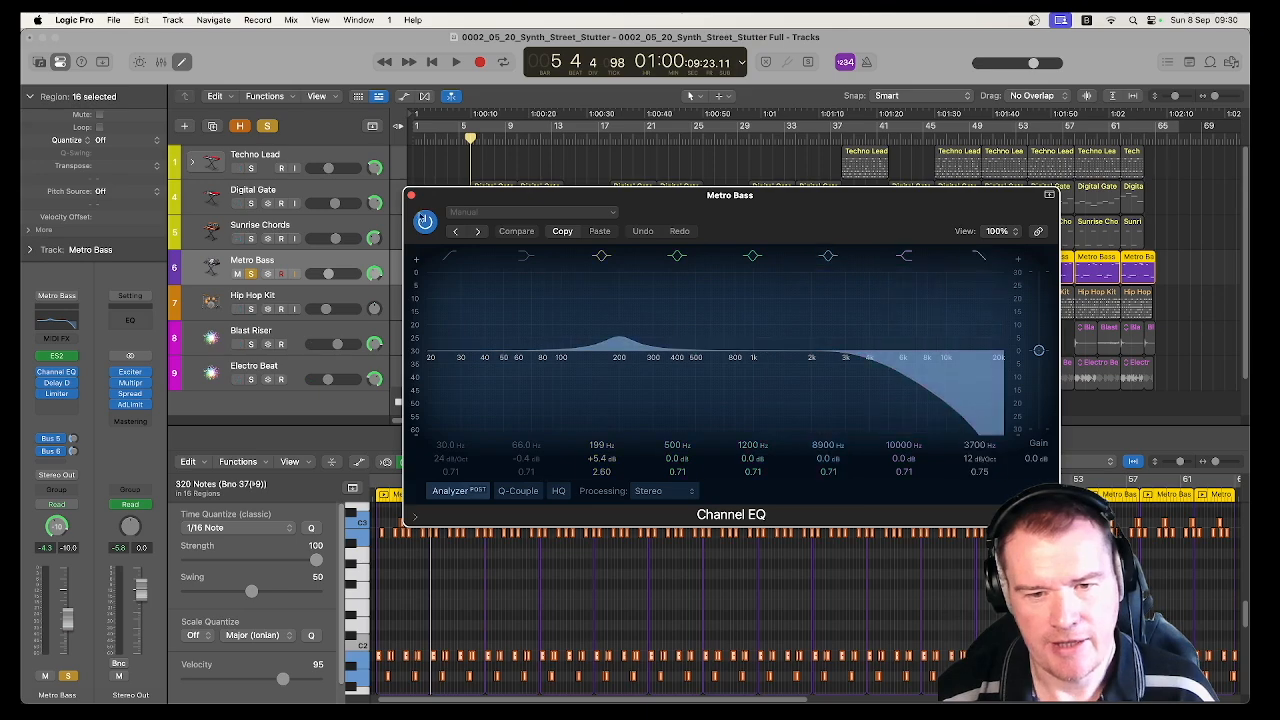
{"action": "left_click", "coordinate": [410, 195]}
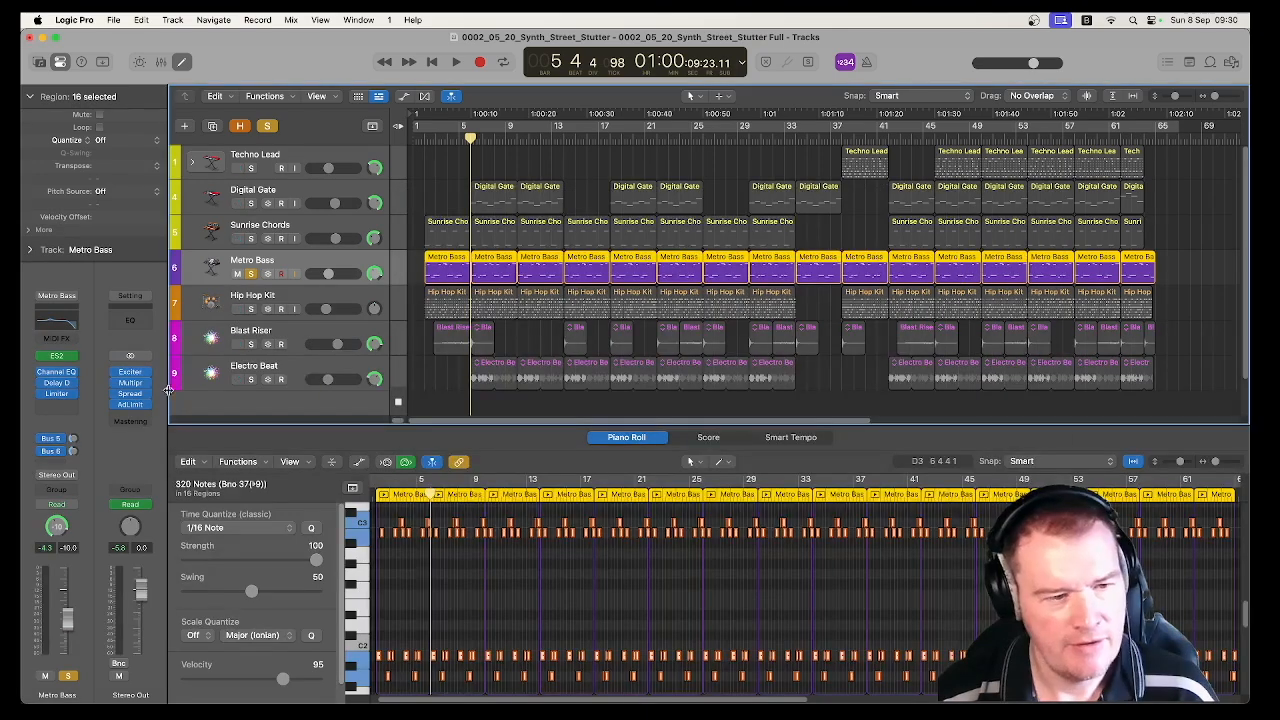
{"action": "left_click", "coordinate": [57, 384]}
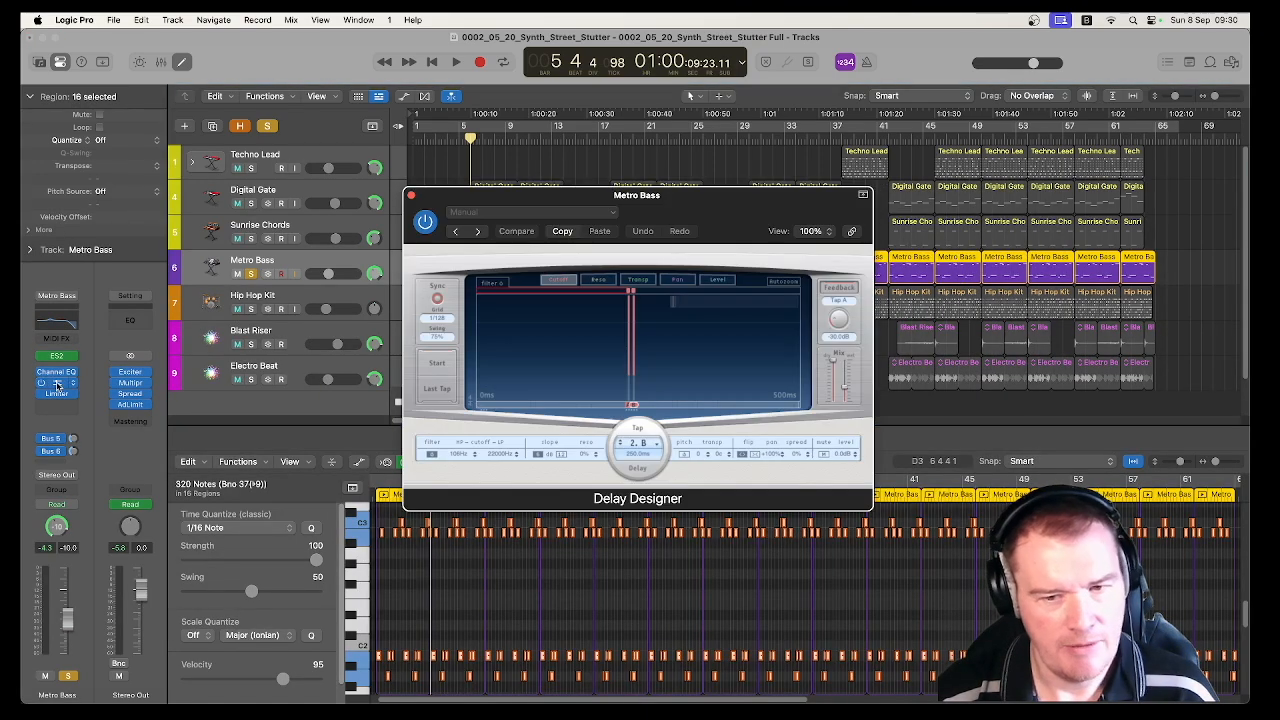
{"action": "left_click", "coordinate": [411, 197]}
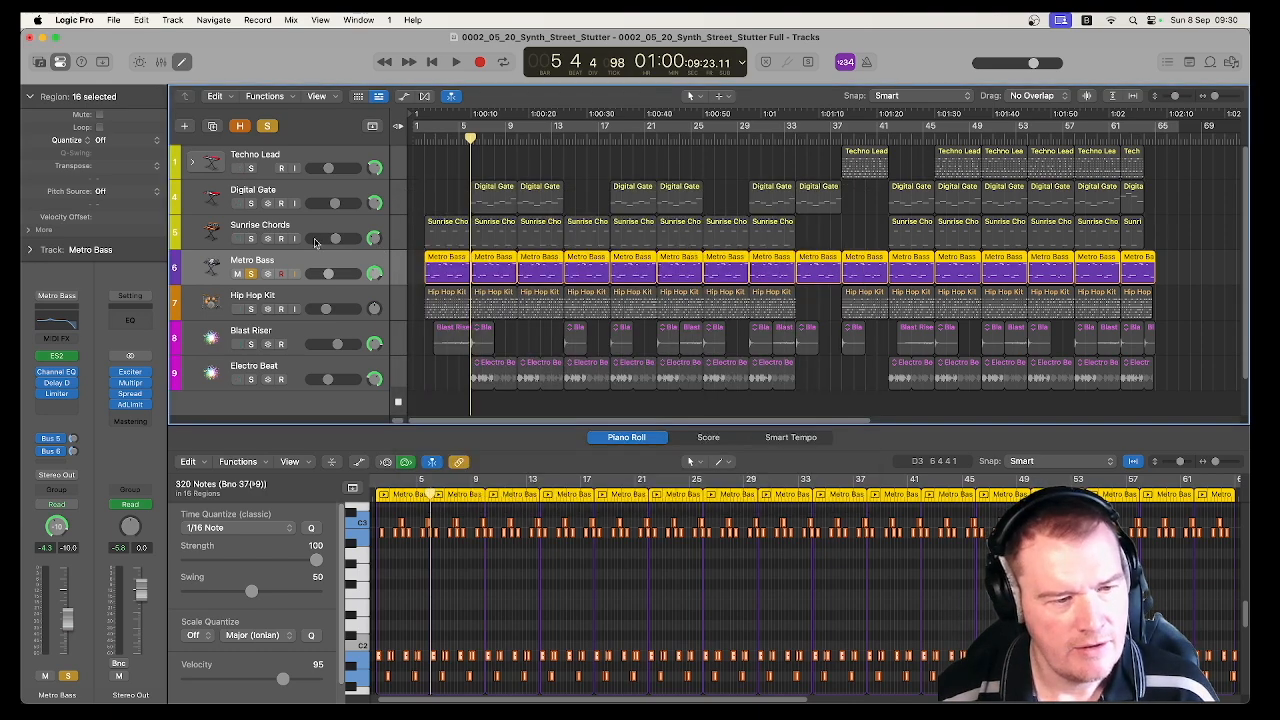
{"action": "left_click", "coordinate": [58, 396]}
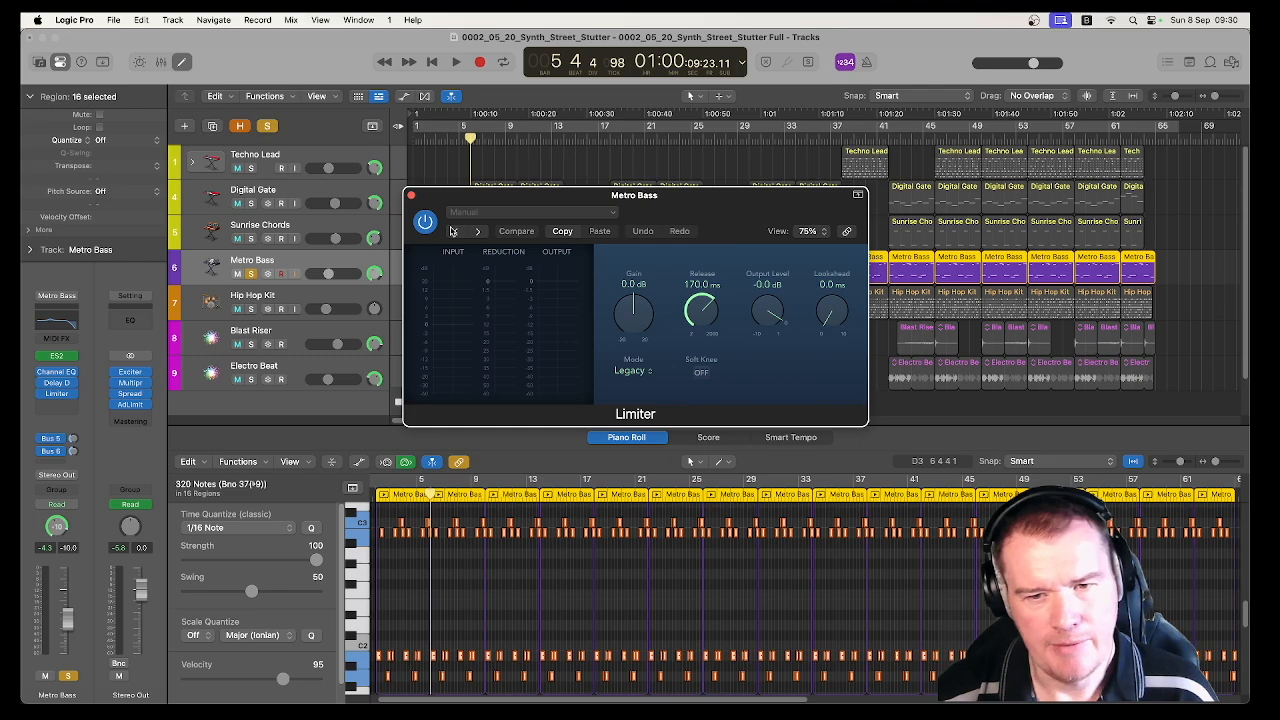
{"action": "left_click", "coordinate": [411, 197]}
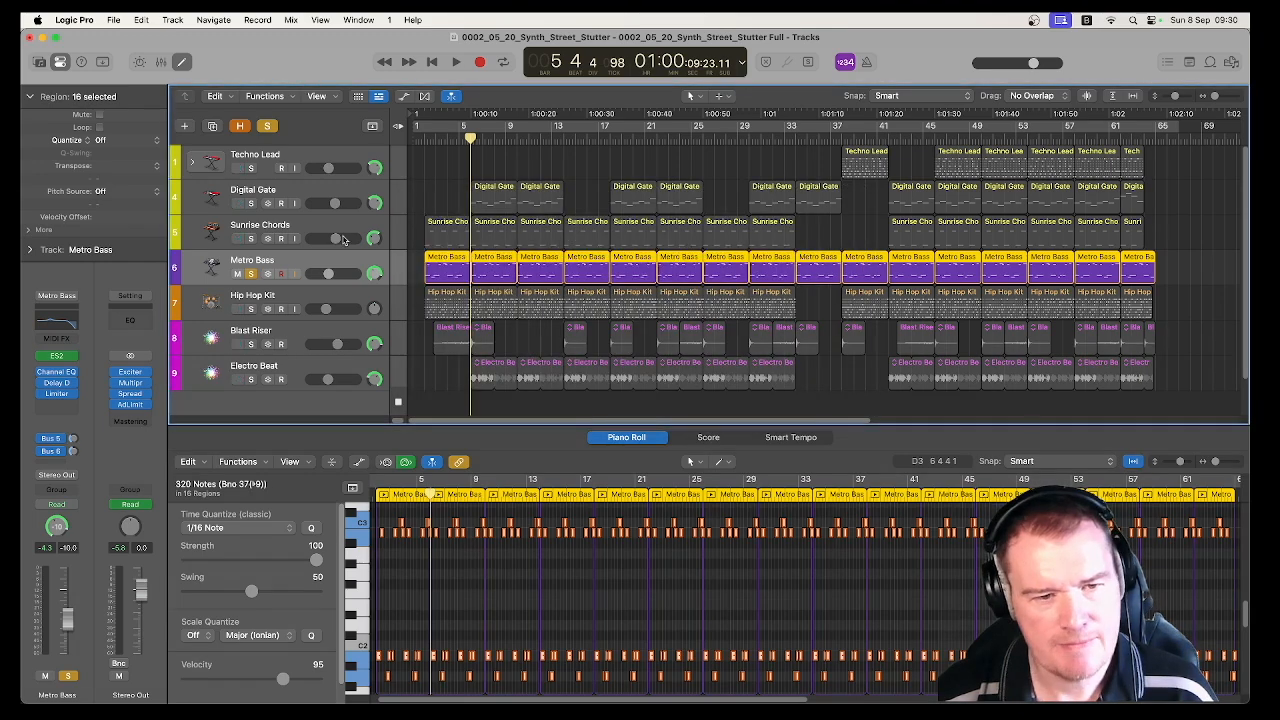
Turn off solo on the Metro Bass track and select the Hip Hop Kit track
{"action": "left_click", "coordinate": [250, 273]}
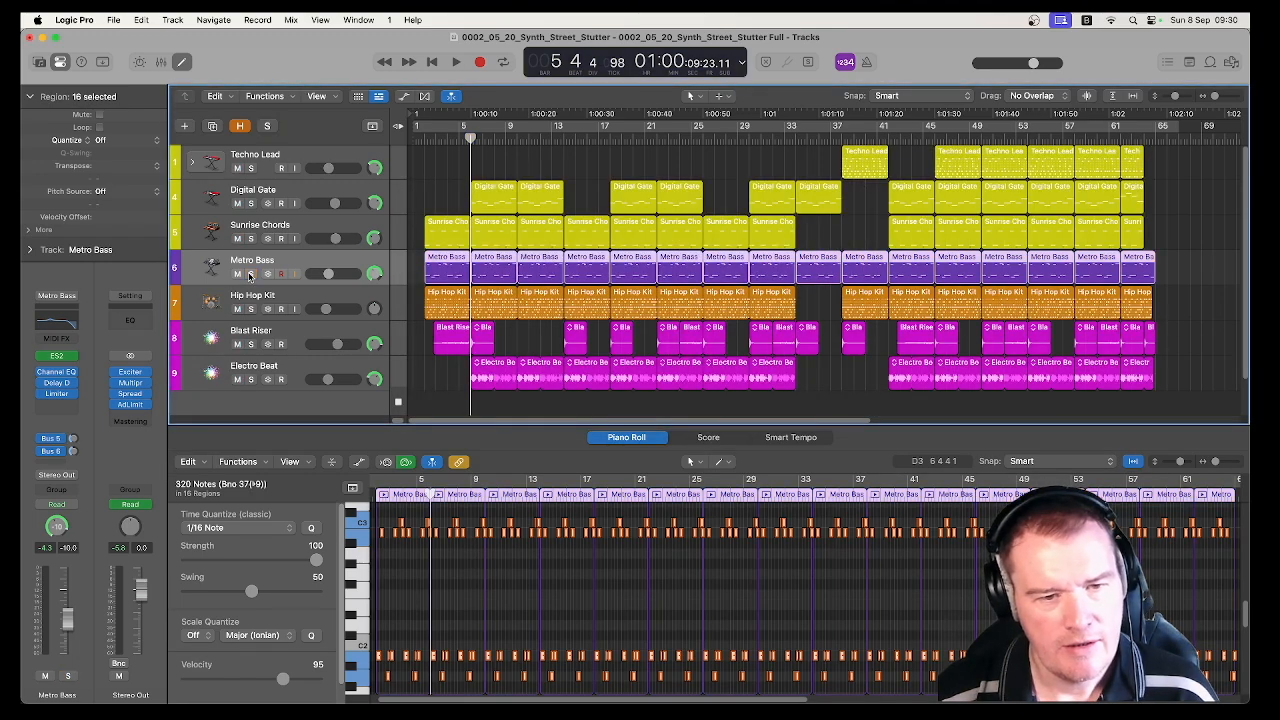
{"action": "left_click", "coordinate": [305, 303]}
{"action": "left_click", "coordinate": [418, 302]}
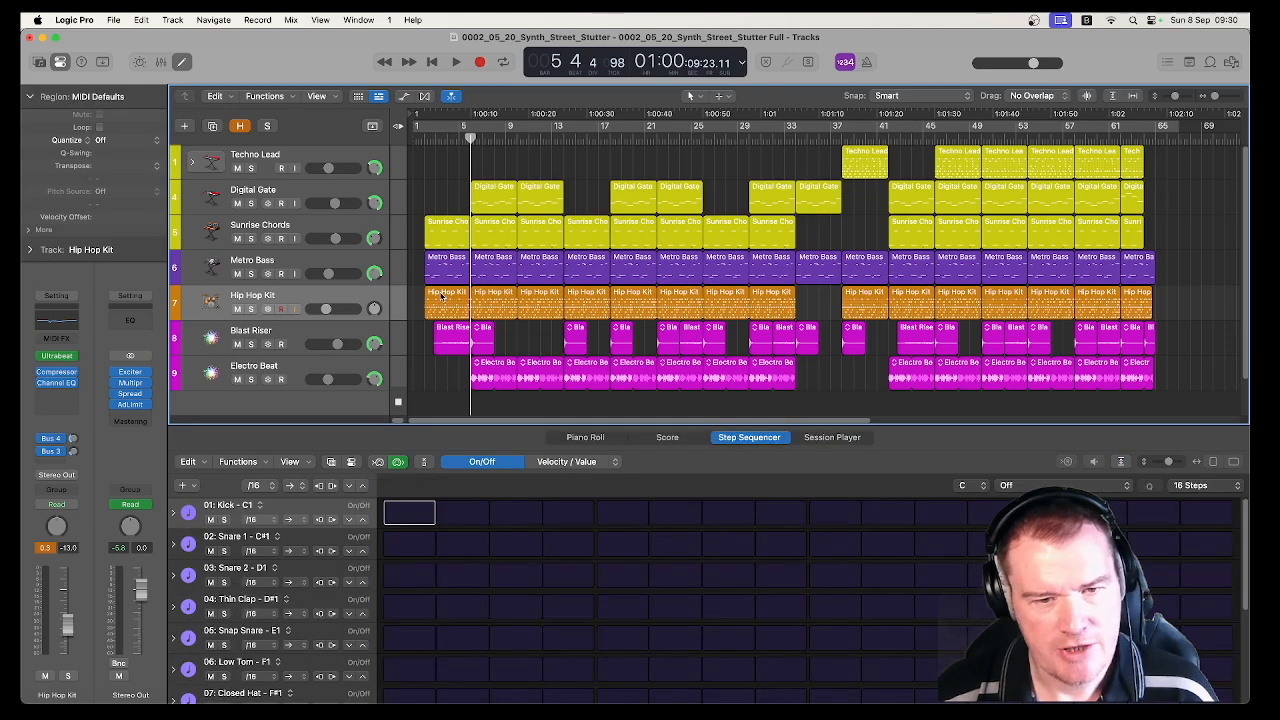
Examine the first and last pages of steps in the first Hip Hop Kit pattern
{"action": "left_click", "coordinate": [441, 295]}
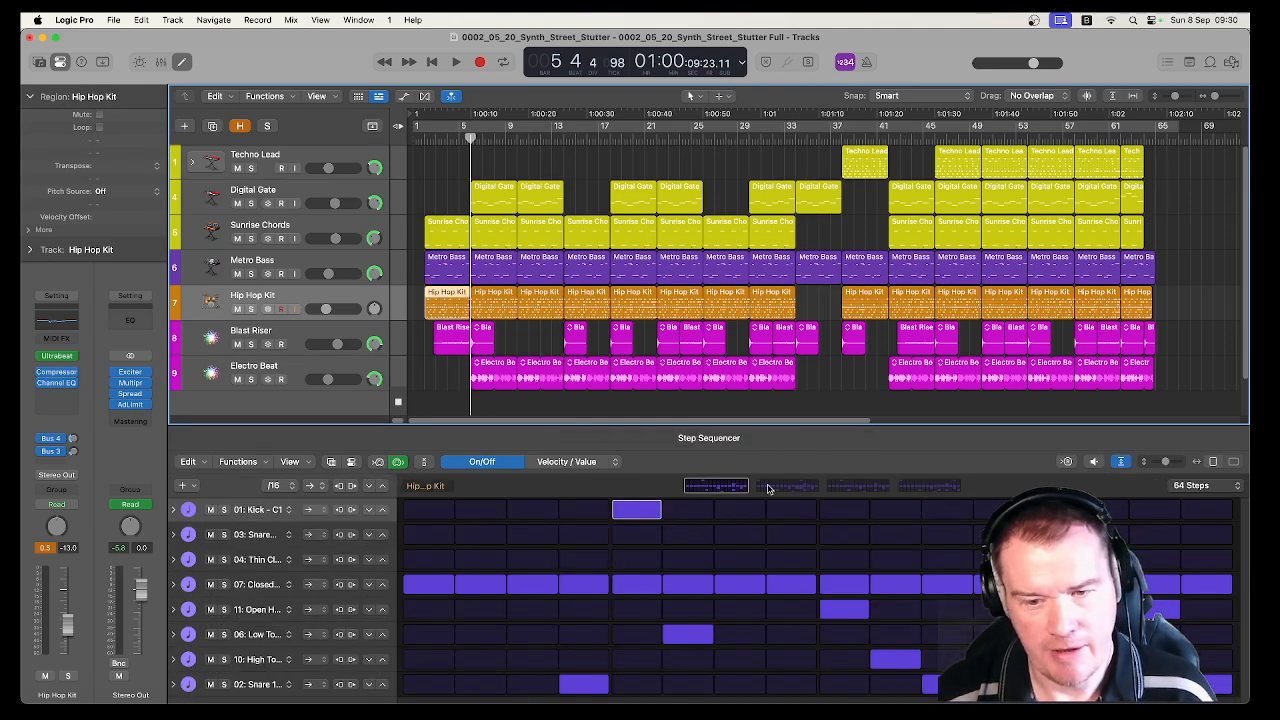
{"action": "left_click", "coordinate": [940, 487]}
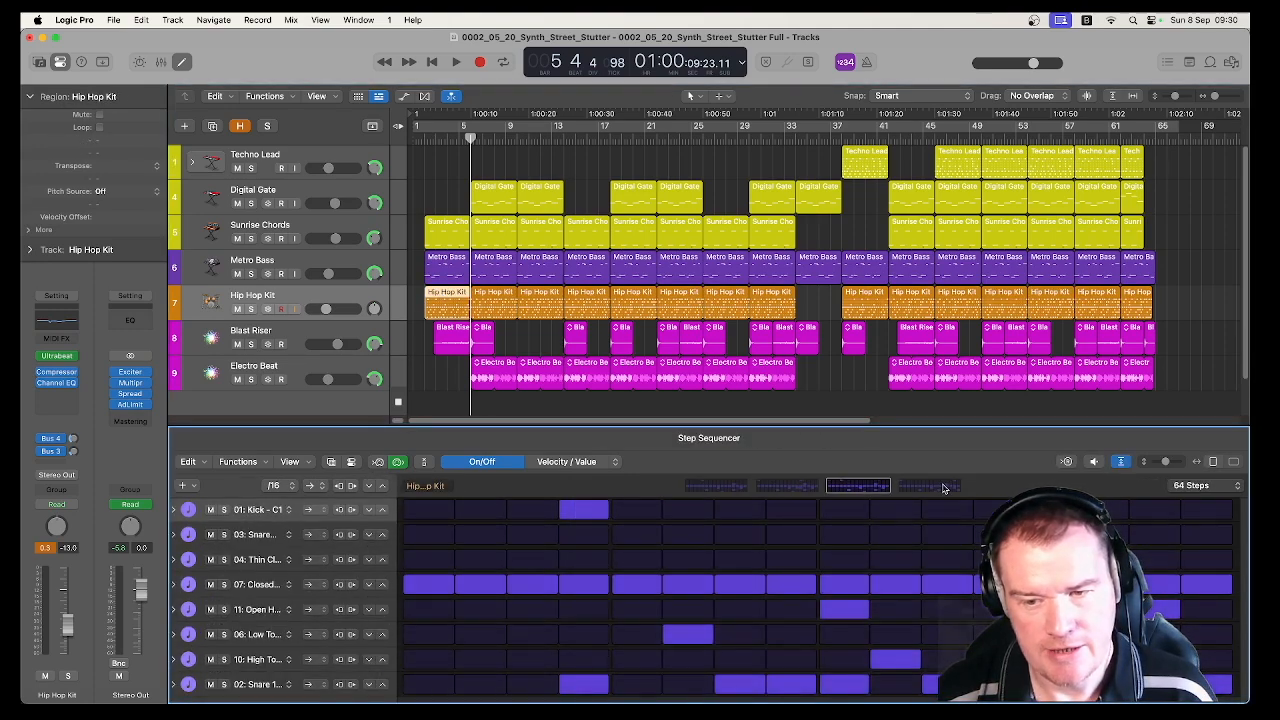
{"action": "left_click", "coordinate": [715, 487]}
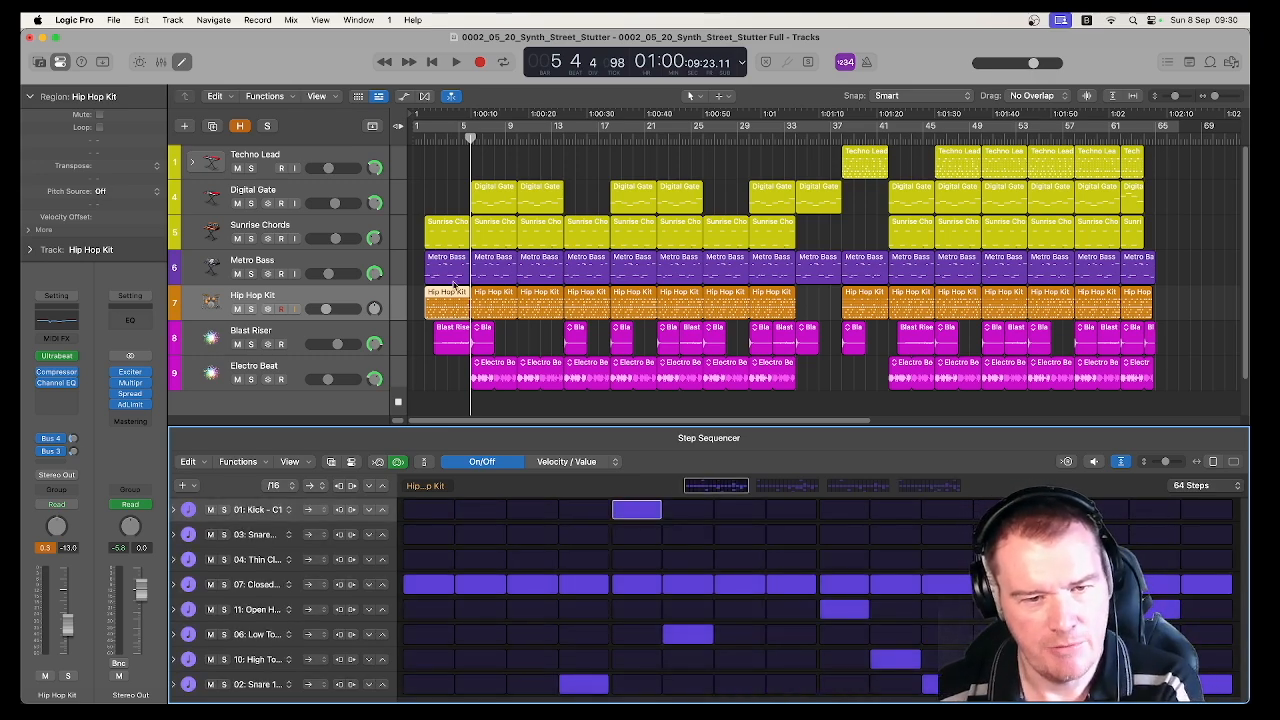
Solo the Hip Hop Kit track and play its first pattern, following the steps through to the last page
{"action": "left_click", "coordinate": [252, 309]}
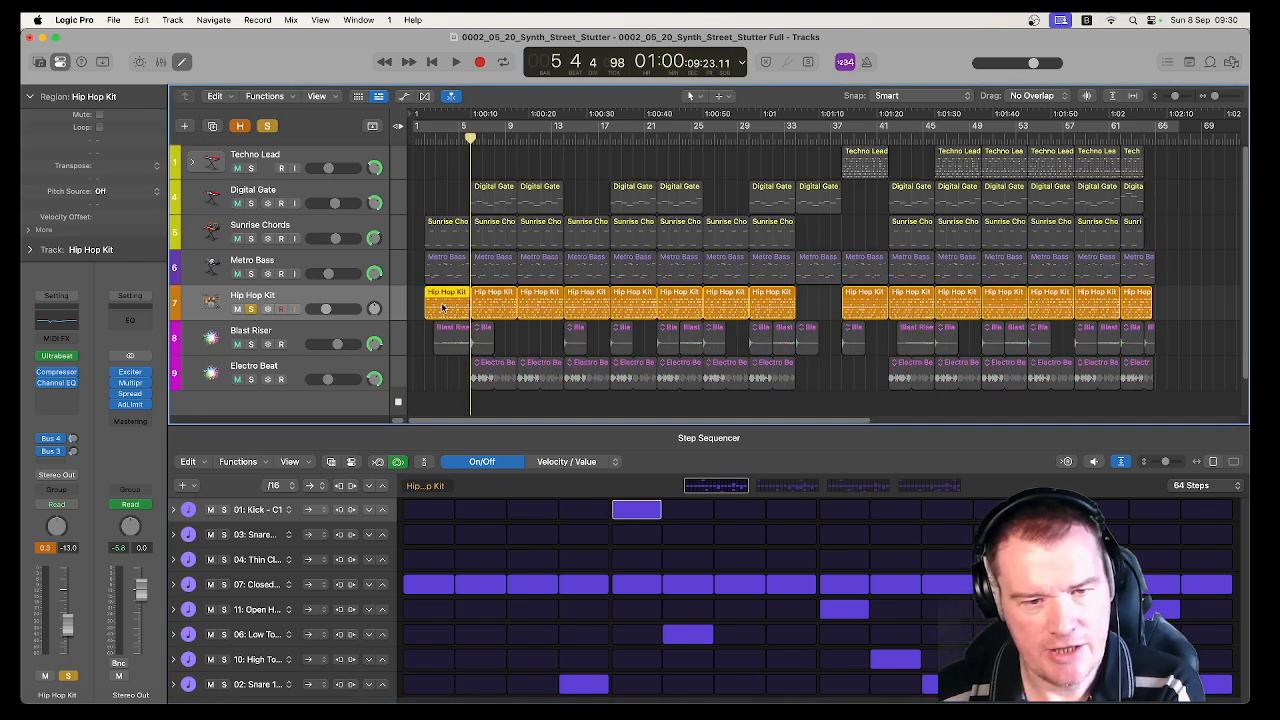
{"action": "left_click", "coordinate": [498, 298]}
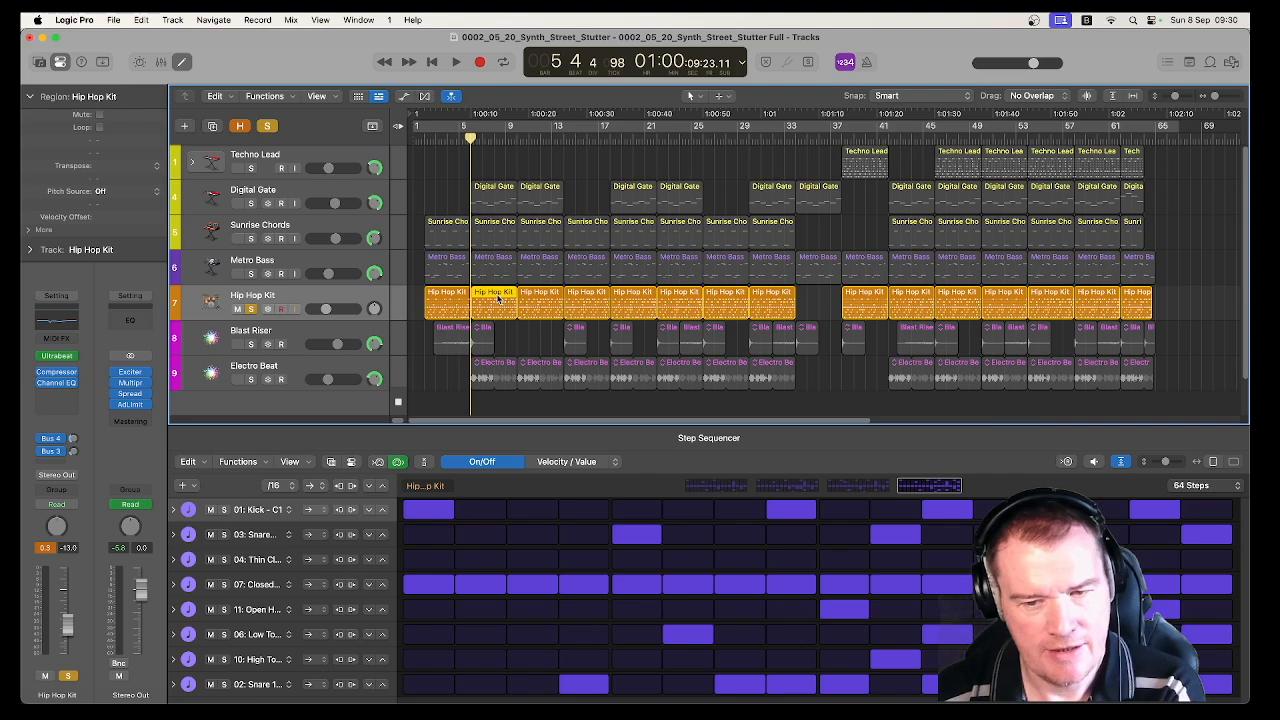
{"action": "left_click", "coordinate": [445, 297]}
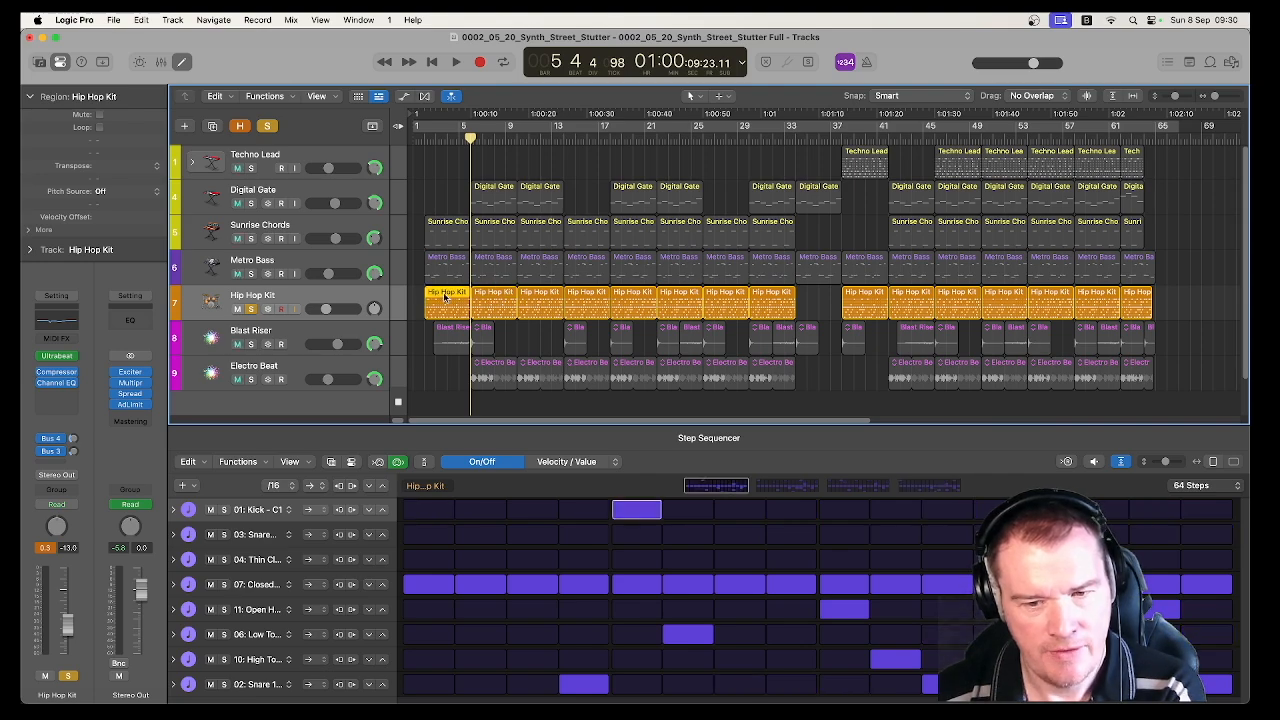
{"action": "key", "text": "space"}
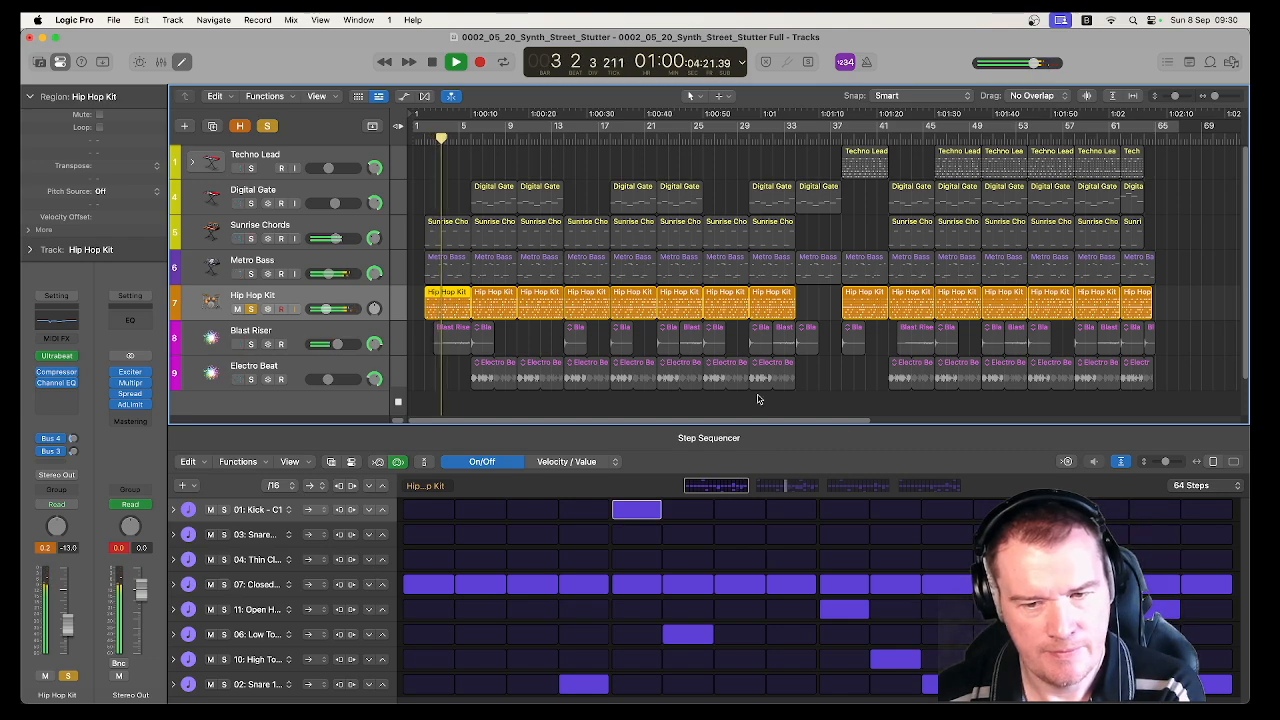
{"action": "left_click", "coordinate": [913, 487]}
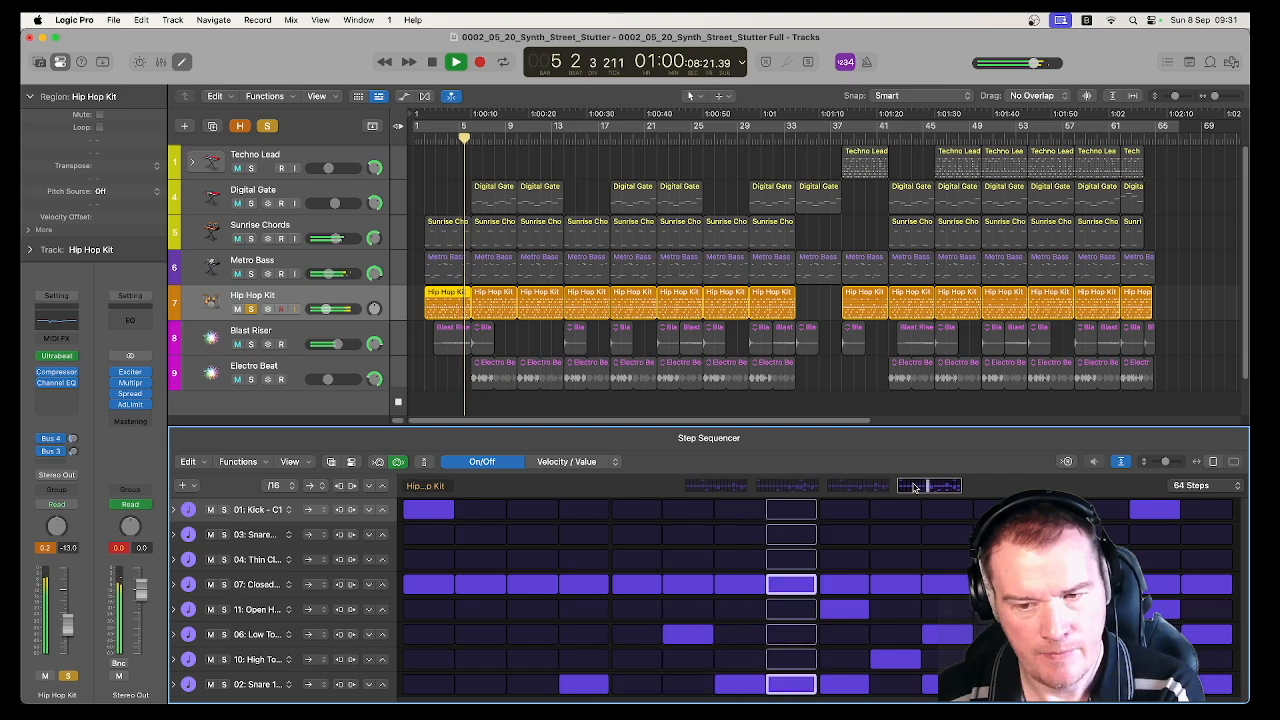
{"action": "key", "text": "space"}
Play the Hip Hop Kit pattern at bar 6 and follow its steps page by page through to the last one
{"action": "left_click", "coordinate": [497, 295]}
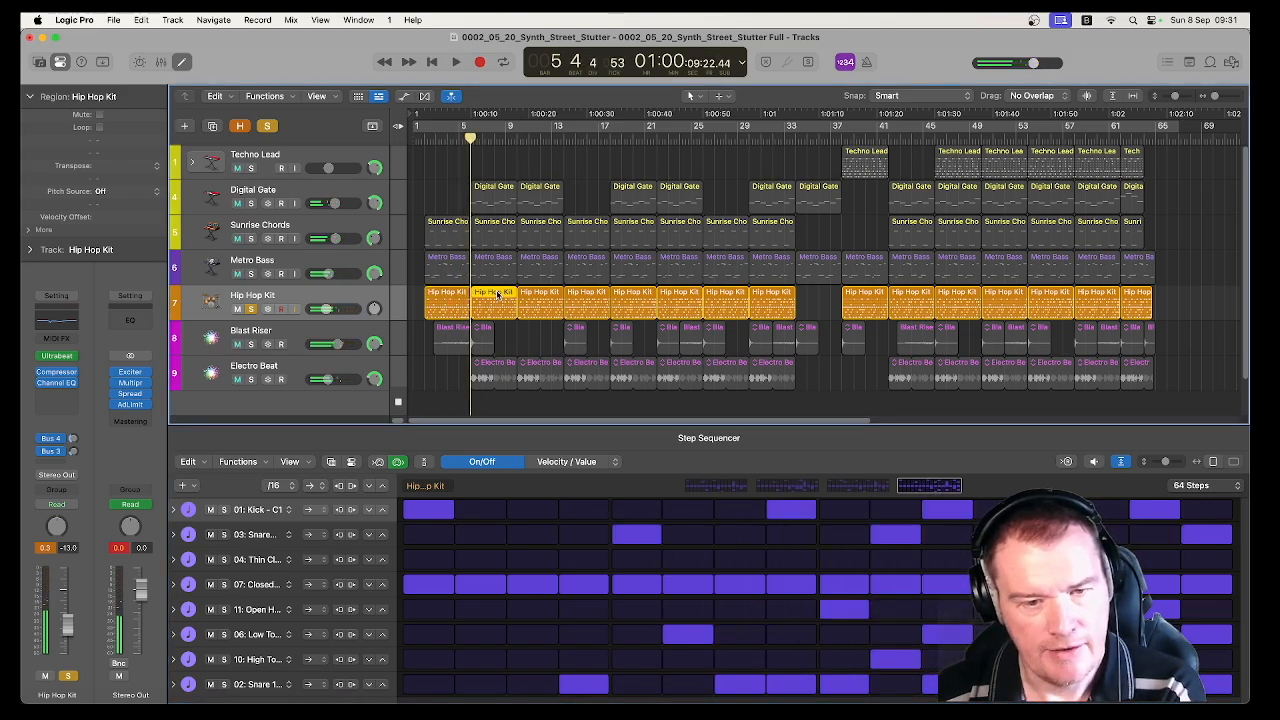
{"action": "key", "text": "space"}
{"action": "left_click", "coordinate": [702, 492]}
{"action": "key", "text": "space"}
{"action": "left_click", "coordinate": [470, 138]}
{"action": "key", "text": "space"}
{"action": "left_click", "coordinate": [778, 488]}
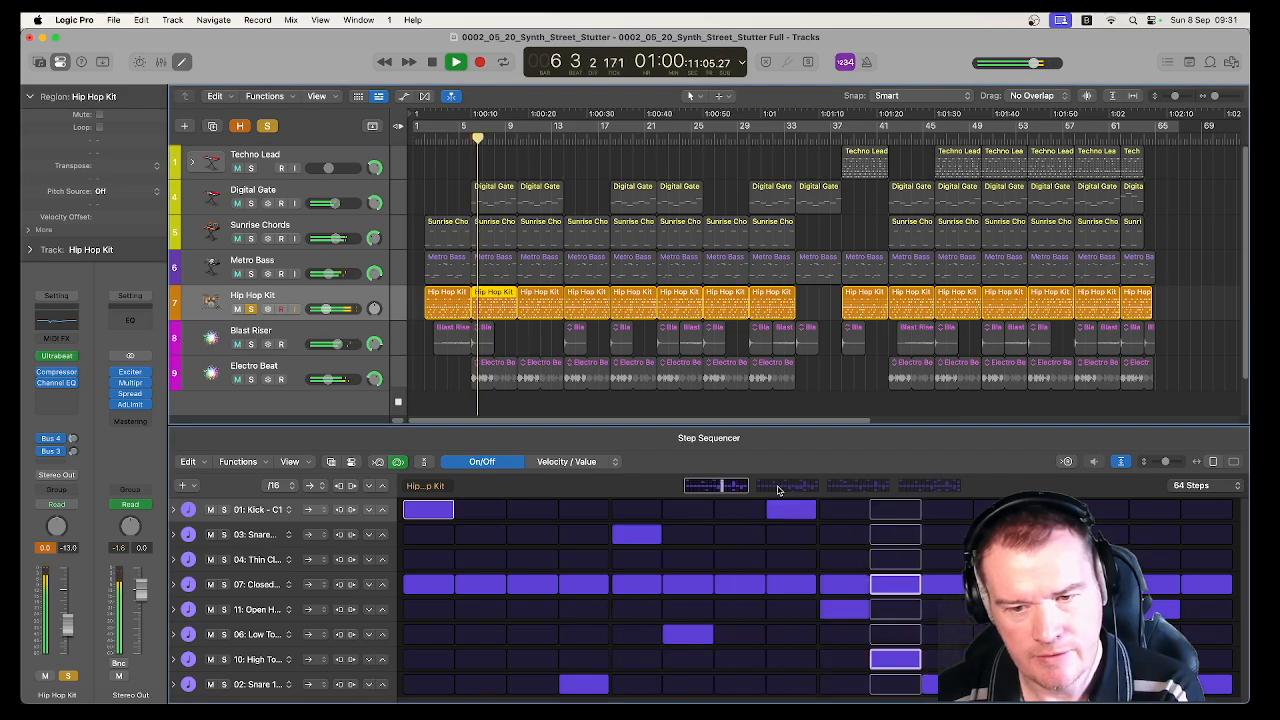
{"action": "left_click", "coordinate": [866, 488]}
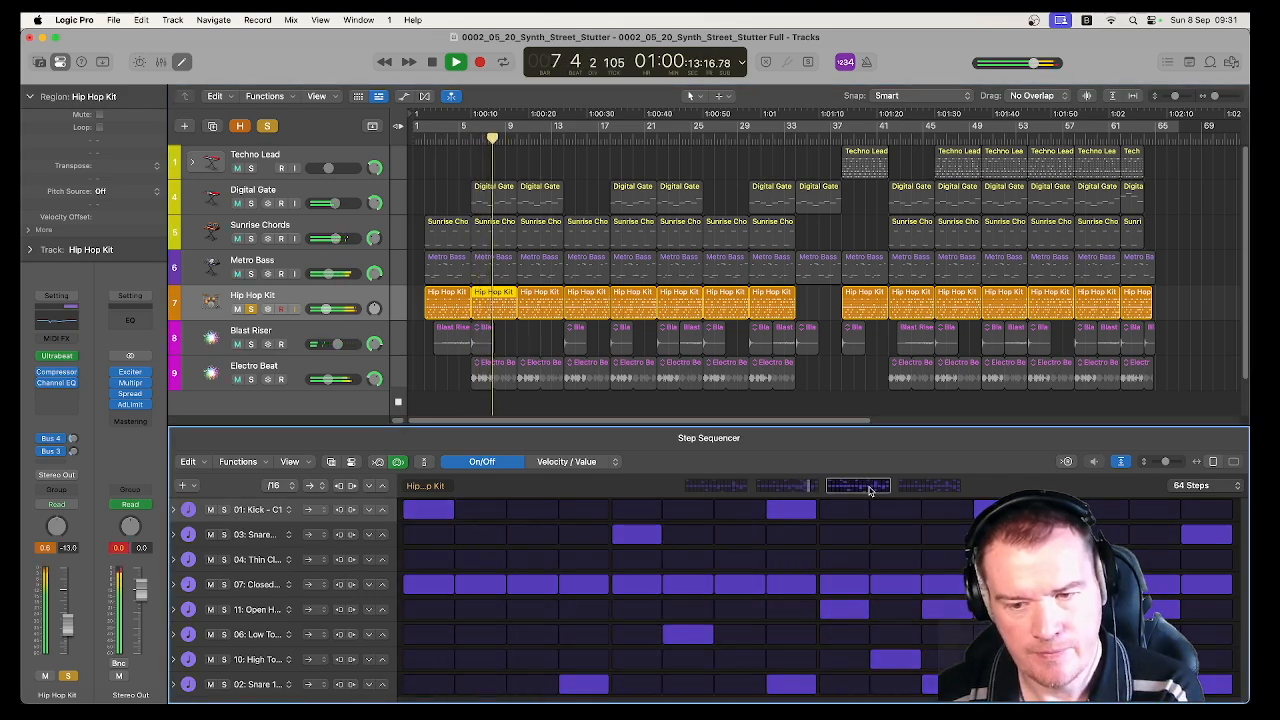
{"action": "left_click", "coordinate": [928, 488]}
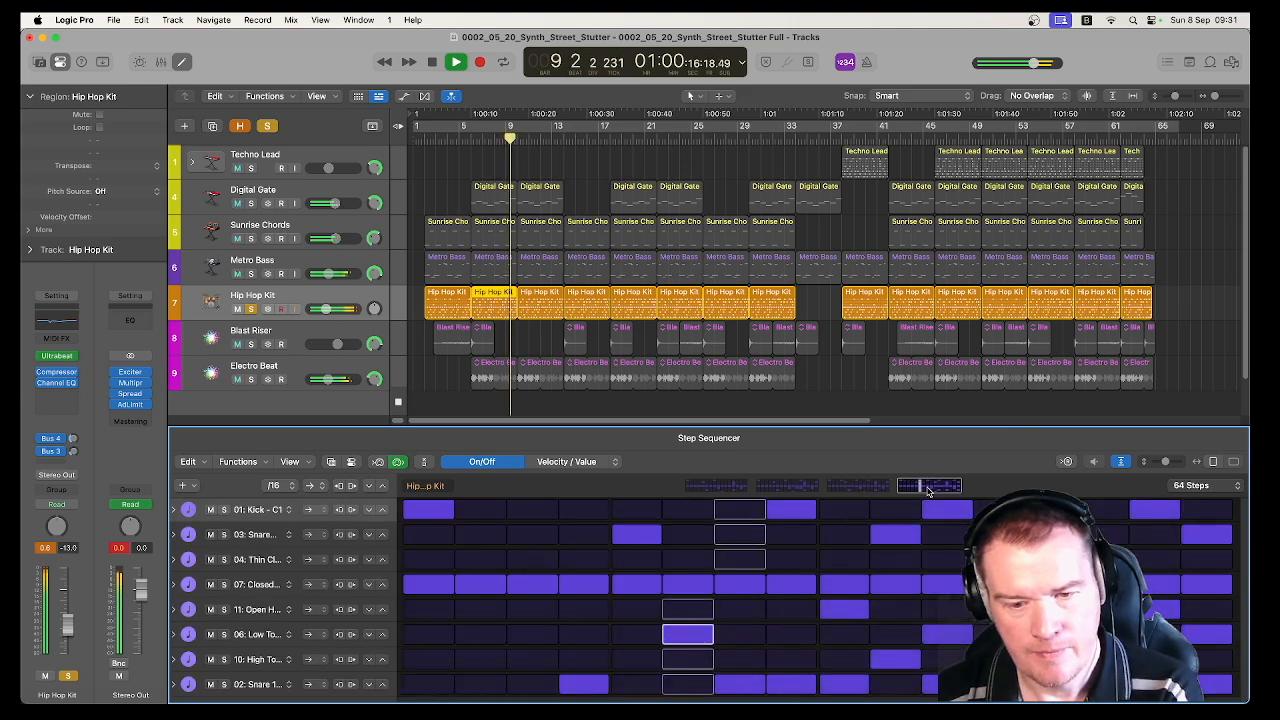
{"action": "key", "text": "space"}
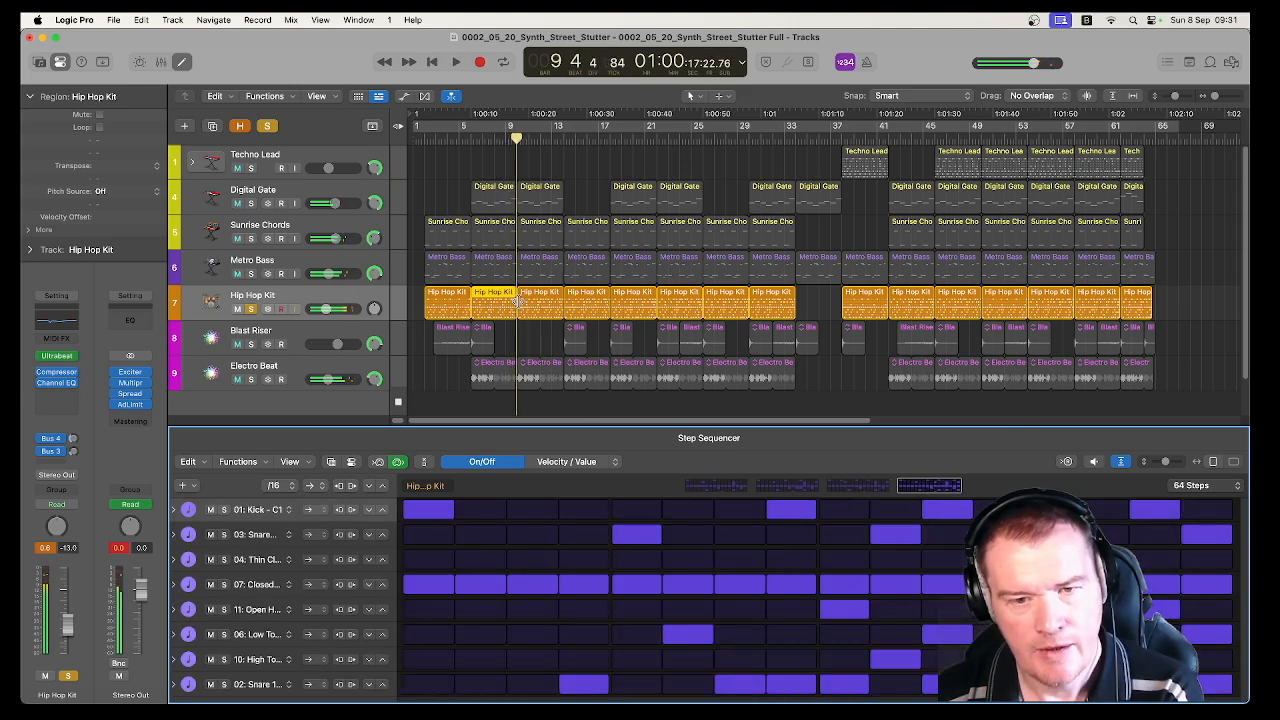
View the Hip Hop Kit patterns at bars 38 and 50 and turn off solo on the track
{"action": "left_click", "coordinate": [880, 304]}
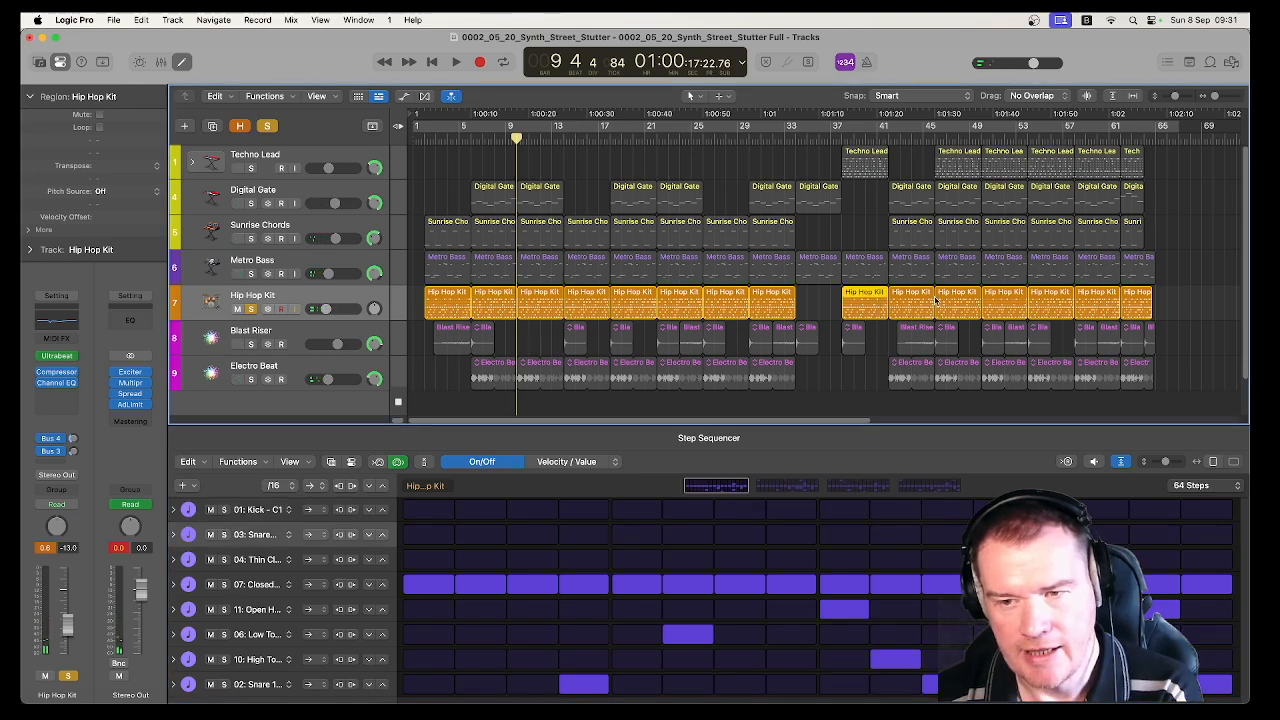
{"action": "left_click", "coordinate": [1006, 298]}
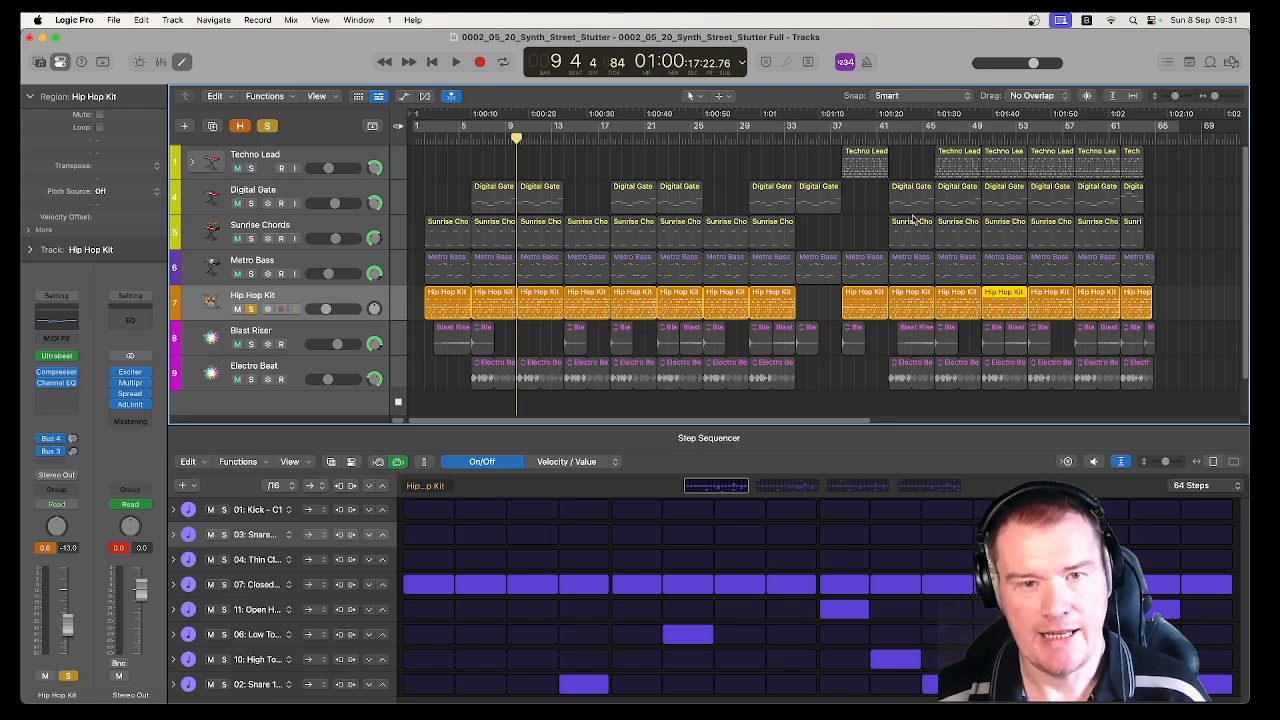
{"action": "left_click", "coordinate": [251, 308]}
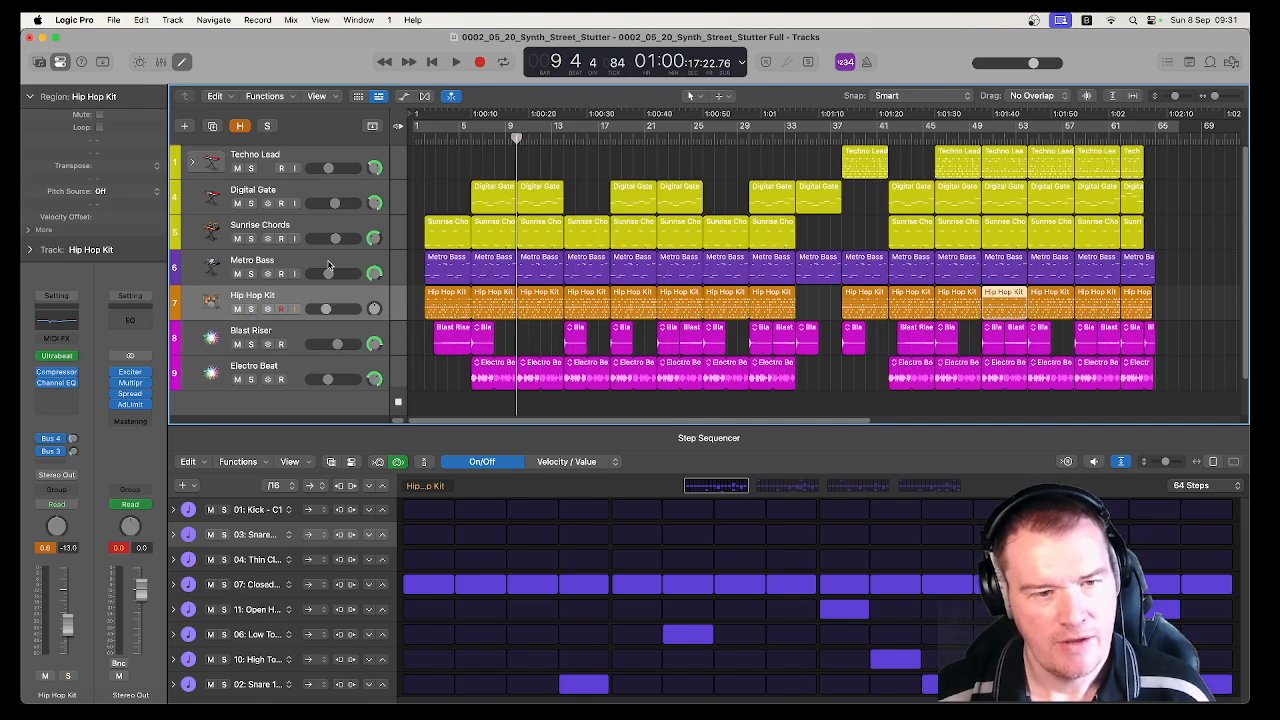
Select the Blast Riser track and solo it
{"action": "left_click", "coordinate": [328, 265]}
{"action": "left_click", "coordinate": [328, 300]}
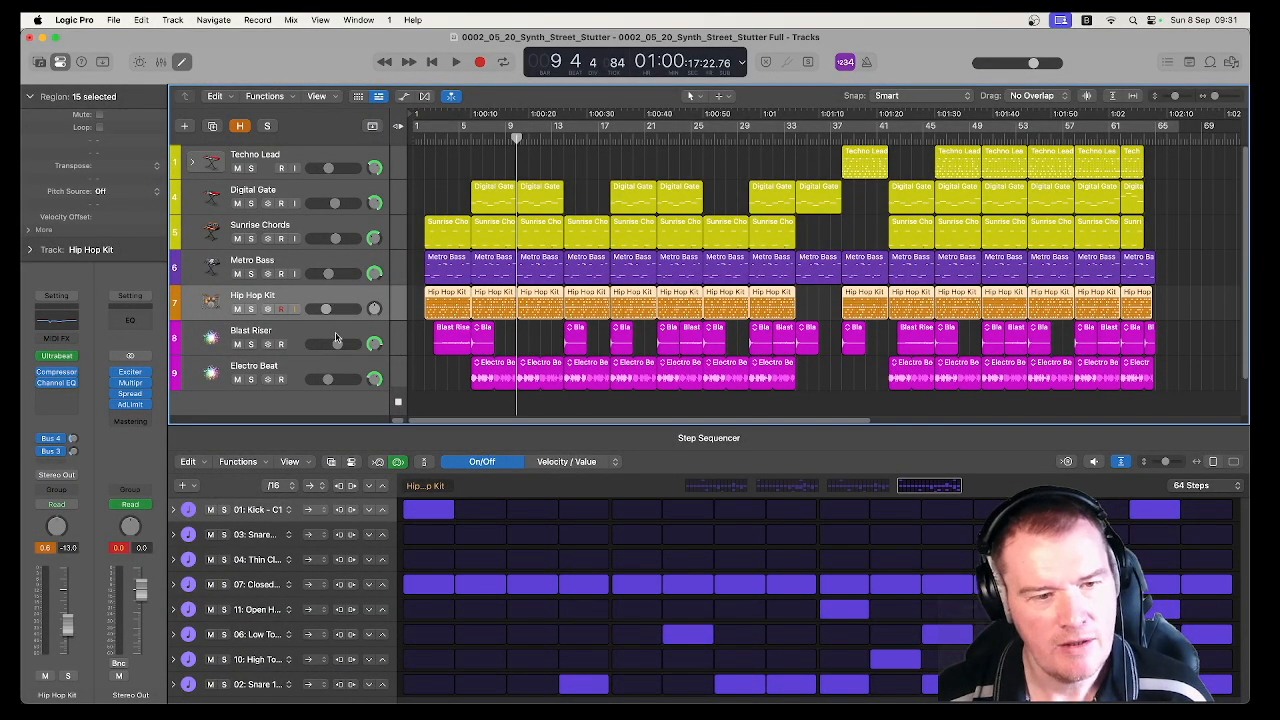
{"action": "left_click", "coordinate": [336, 338]}
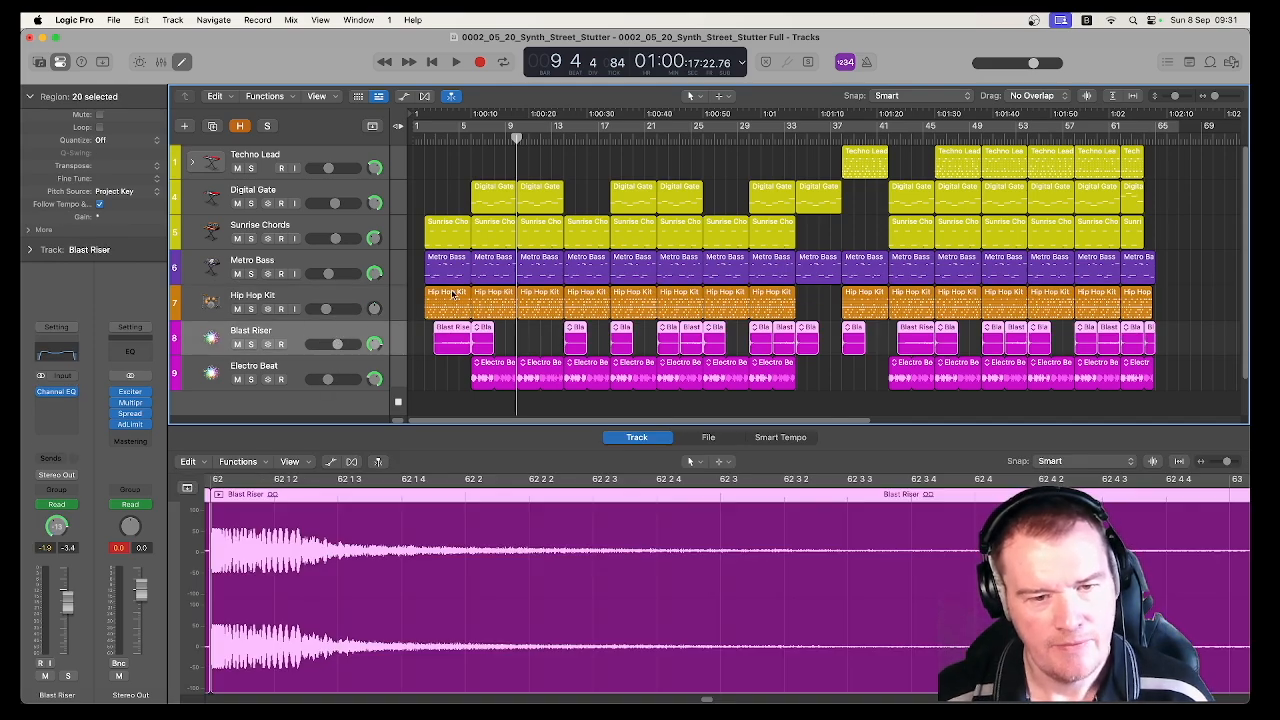
{"action": "left_click", "coordinate": [251, 345]}
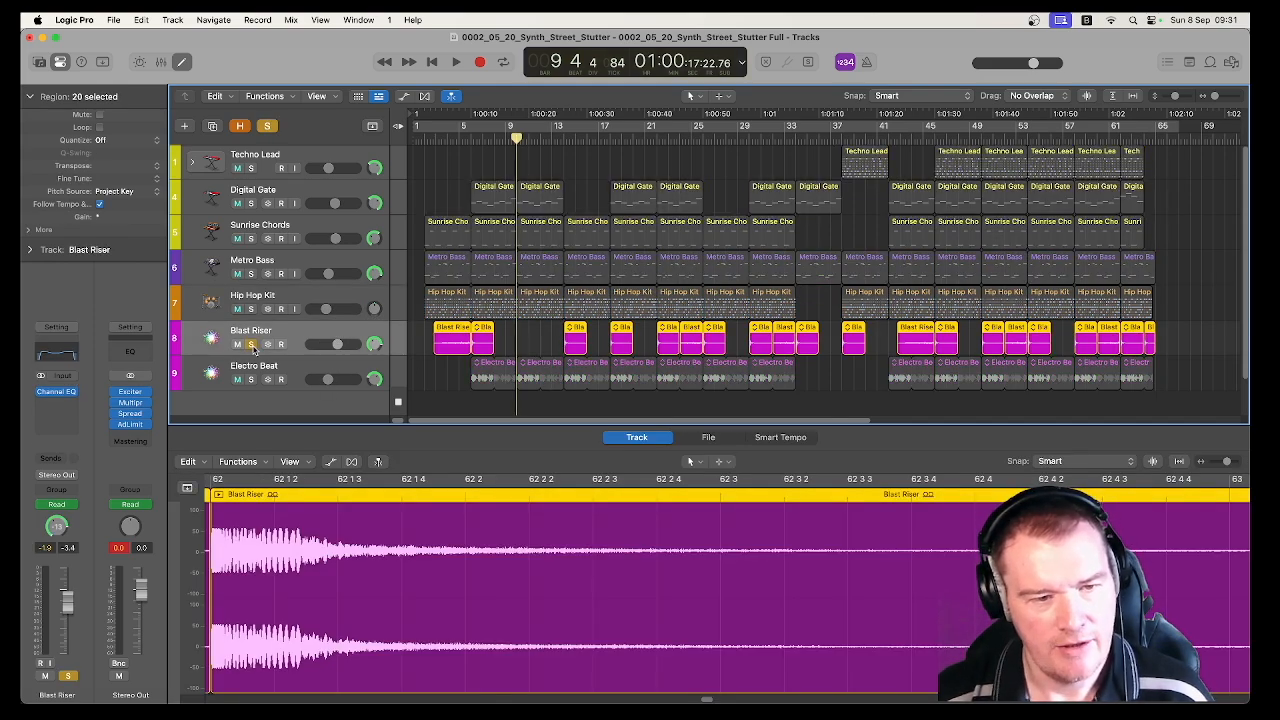
Play the Blast Riser track from bar 2 through the first riser and the blast at bar 6, examining both regions
{"action": "left_click", "coordinate": [424, 138]}
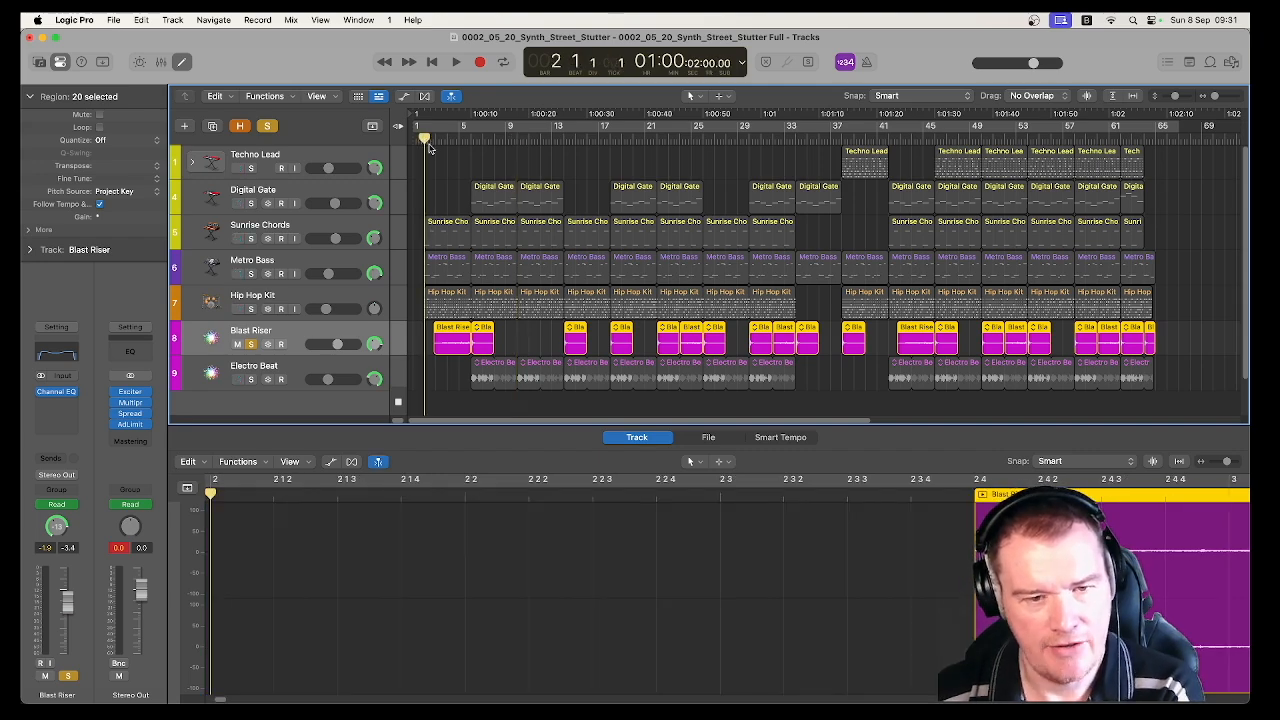
{"action": "key", "text": "space"}
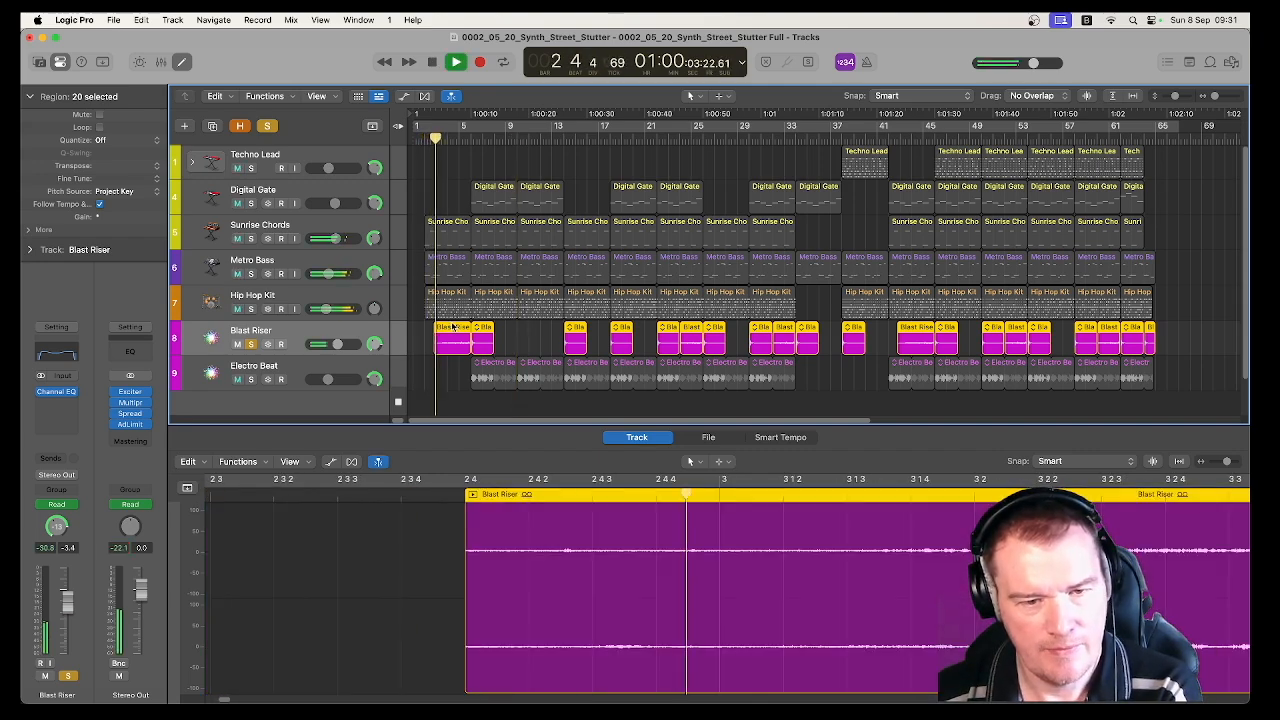
{"action": "left_click", "coordinate": [452, 335]}
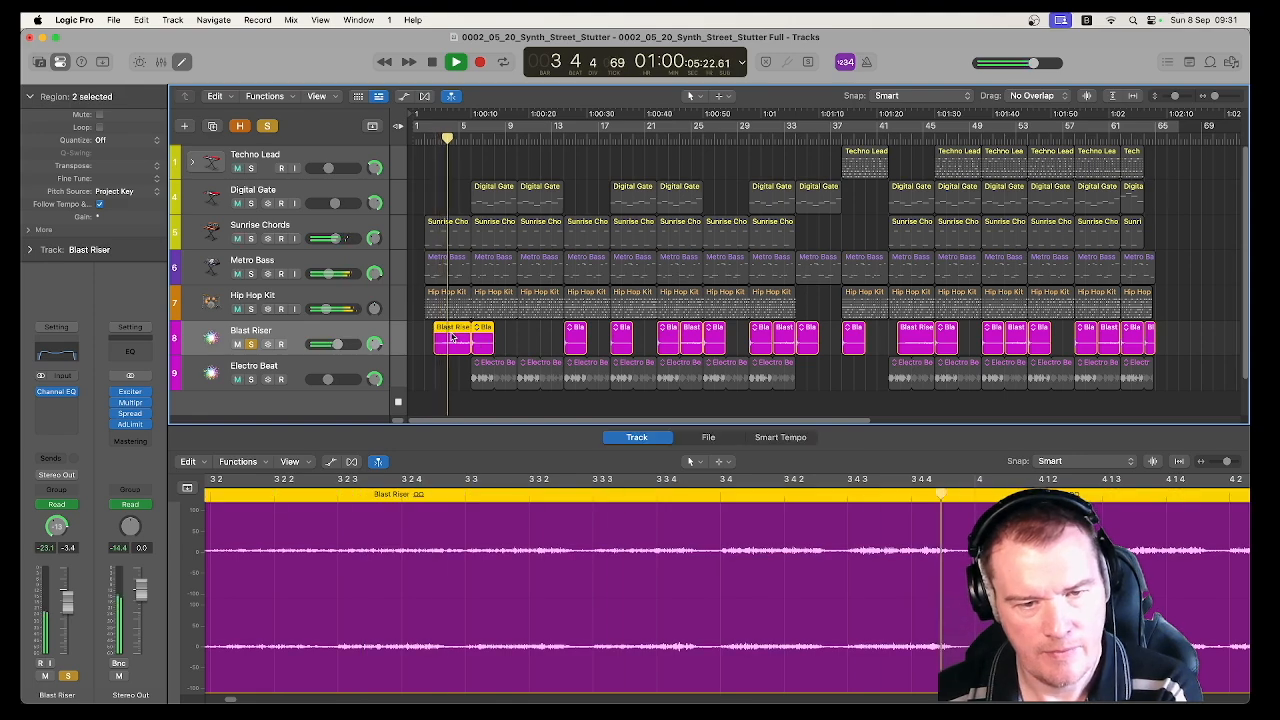
{"action": "left_click", "coordinate": [514, 335]}
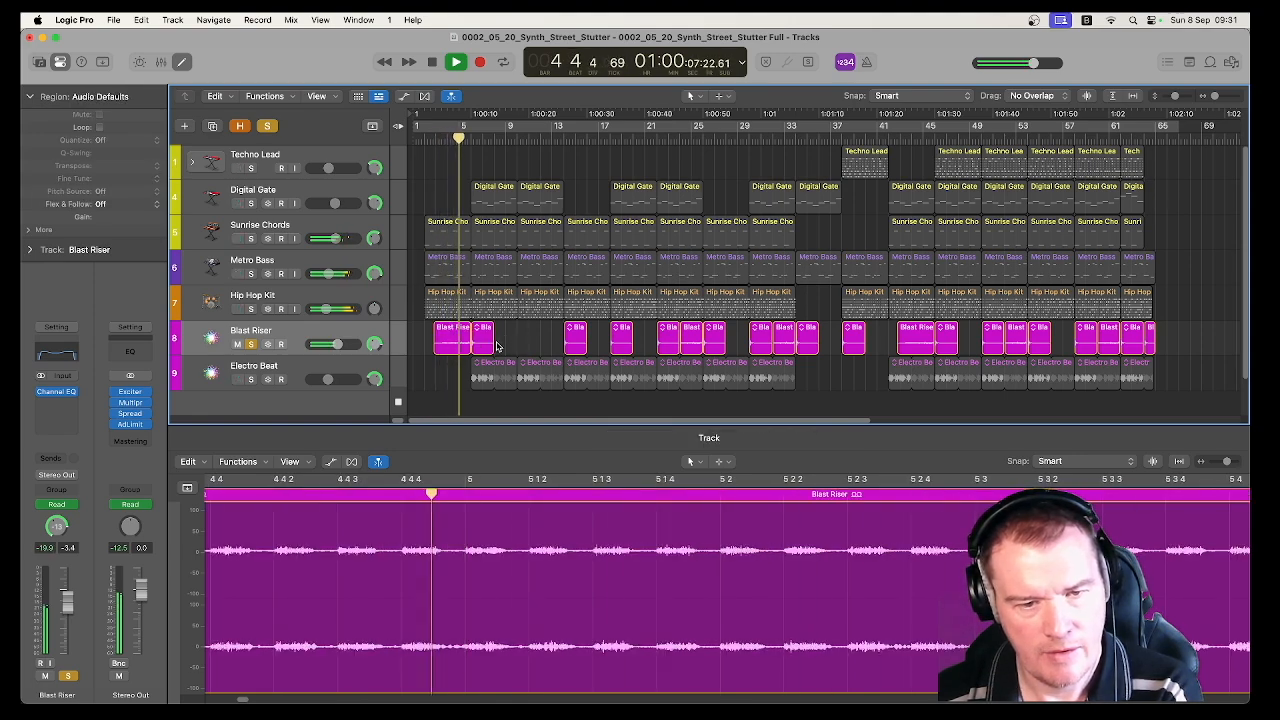
{"action": "left_click", "coordinate": [457, 344]}
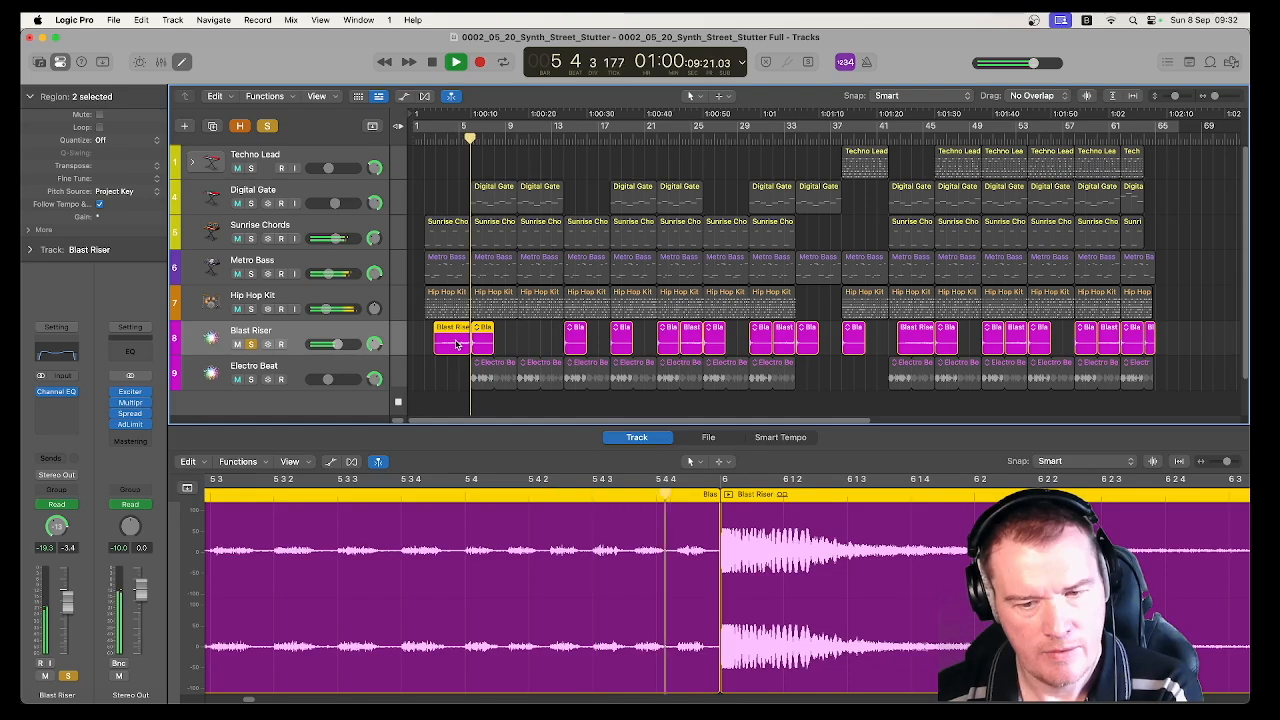
{"action": "left_click", "coordinate": [514, 340]}
{"action": "key", "text": "space"}
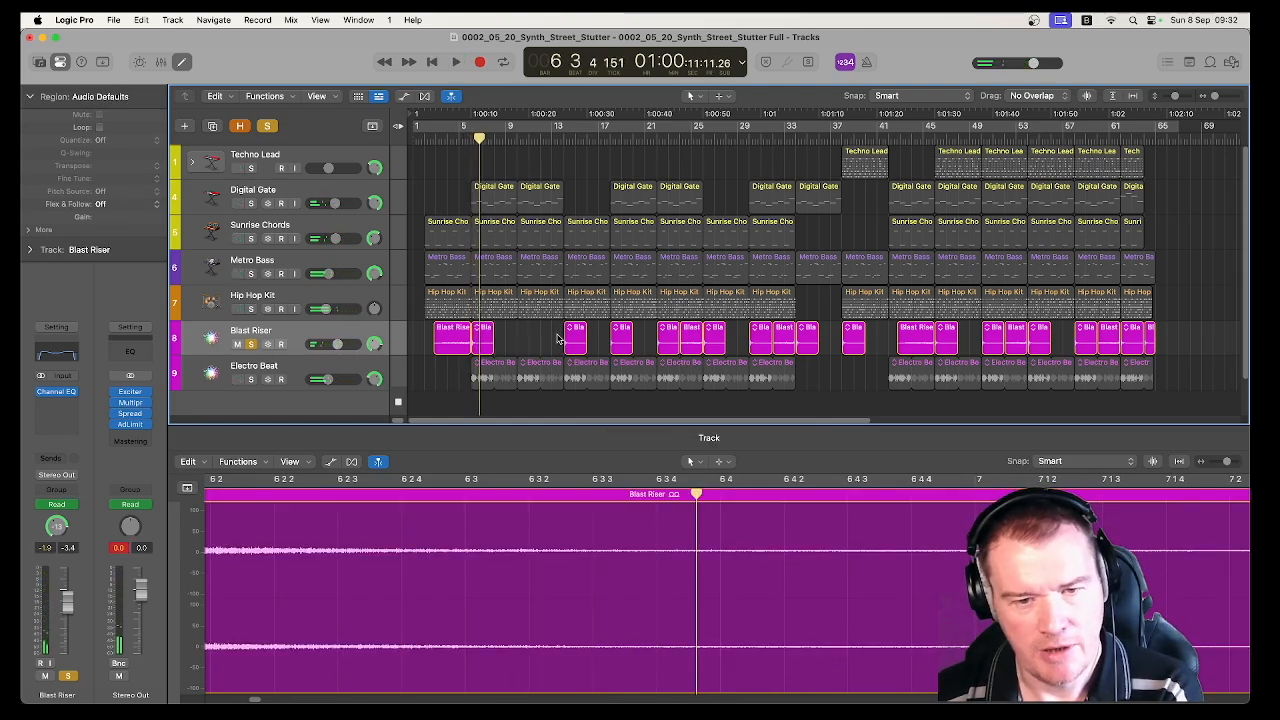
Play the Blast Riser track from bar 14 and turn off its solo
{"action": "left_click", "coordinate": [563, 140]}
{"action": "key", "text": "space"}
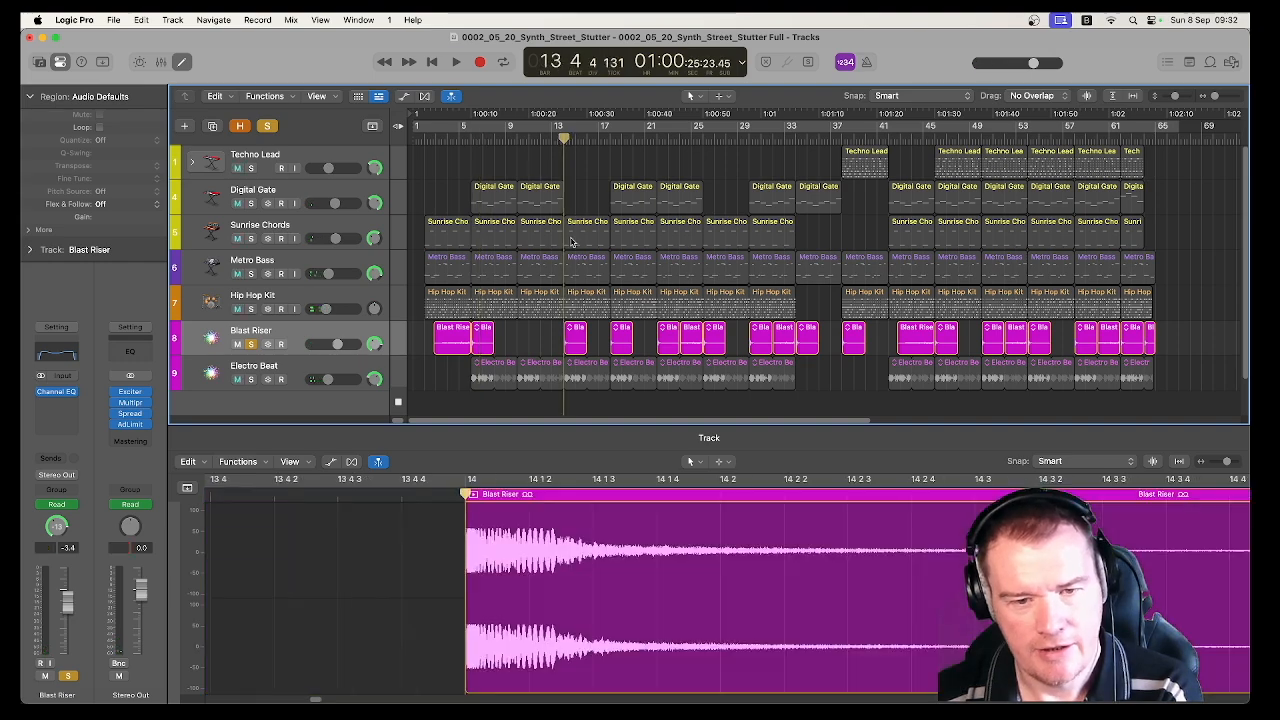
{"action": "key", "text": "space"}
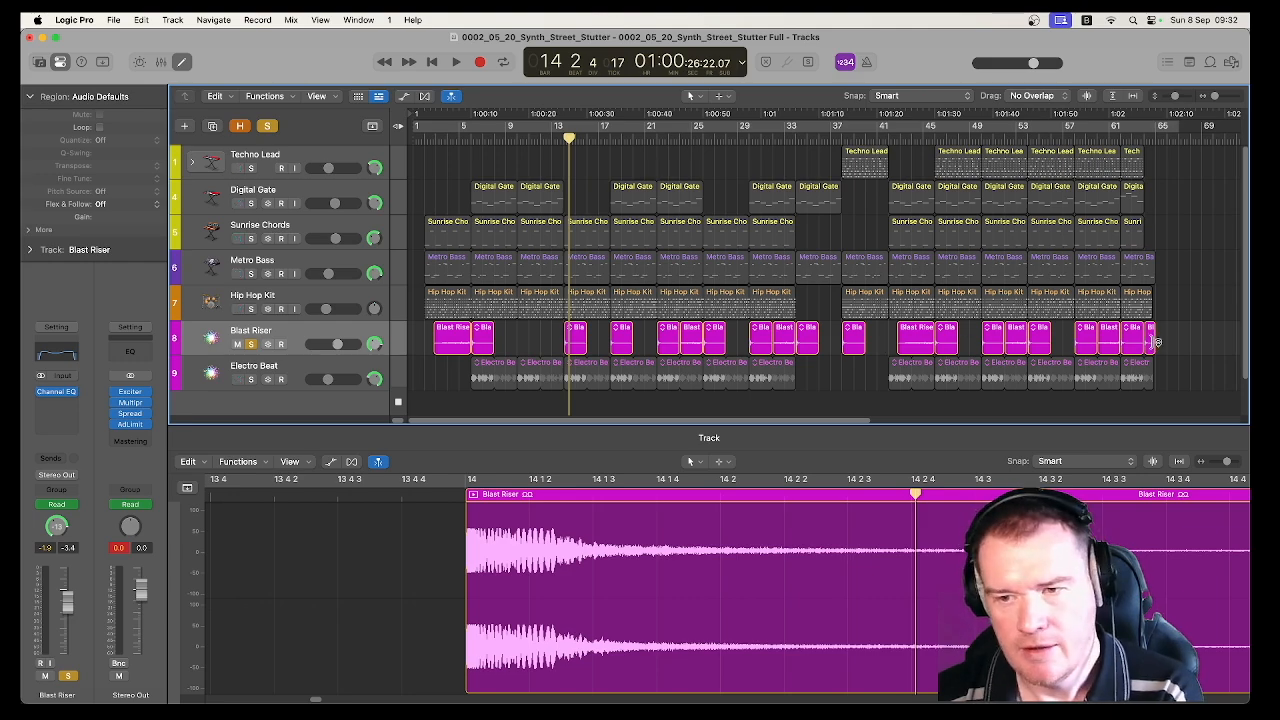
{"action": "left_click", "coordinate": [251, 344]}
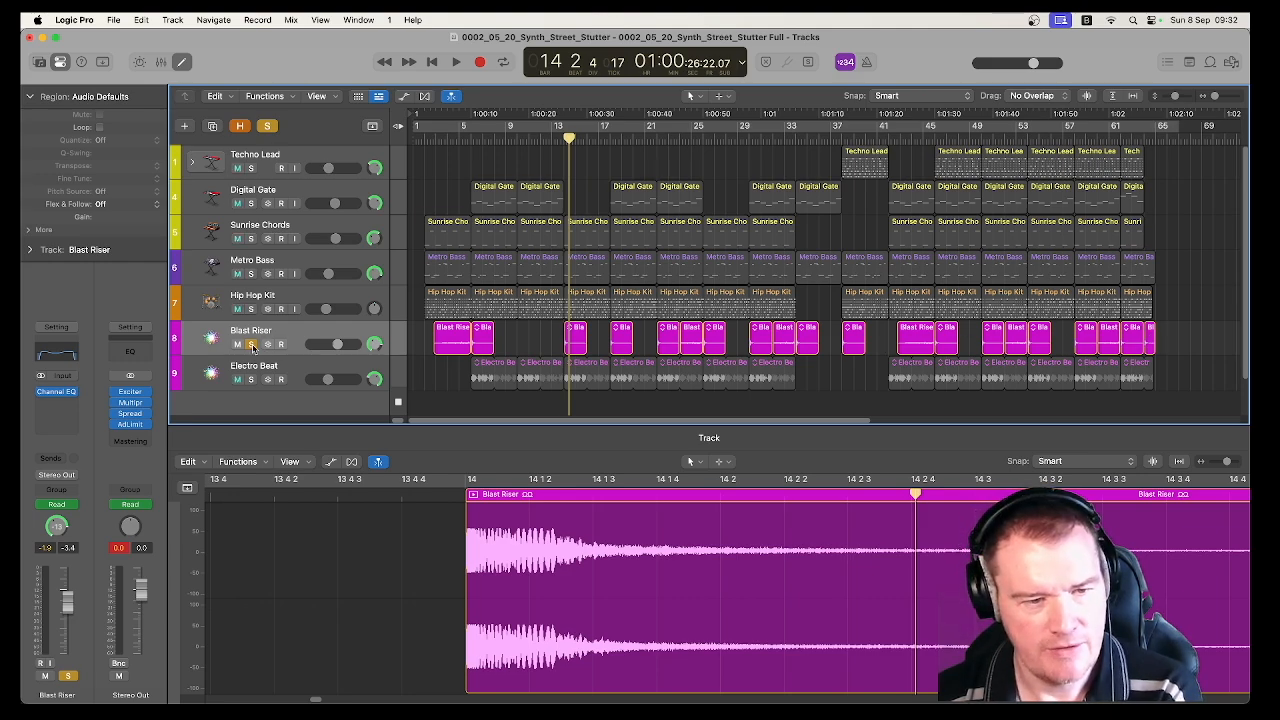
{"action": "left_click", "coordinate": [322, 340]}
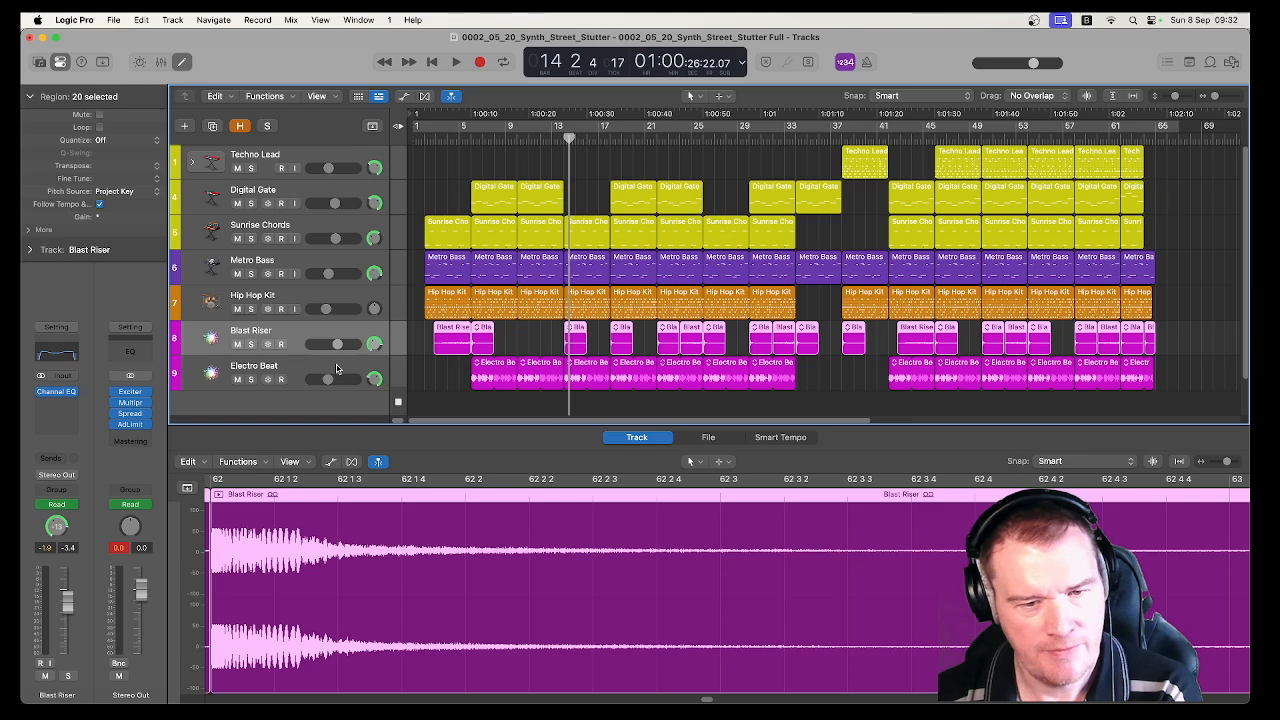
Solo the Electro Beat track and play its loop from bar 6
{"action": "left_click", "coordinate": [337, 367]}
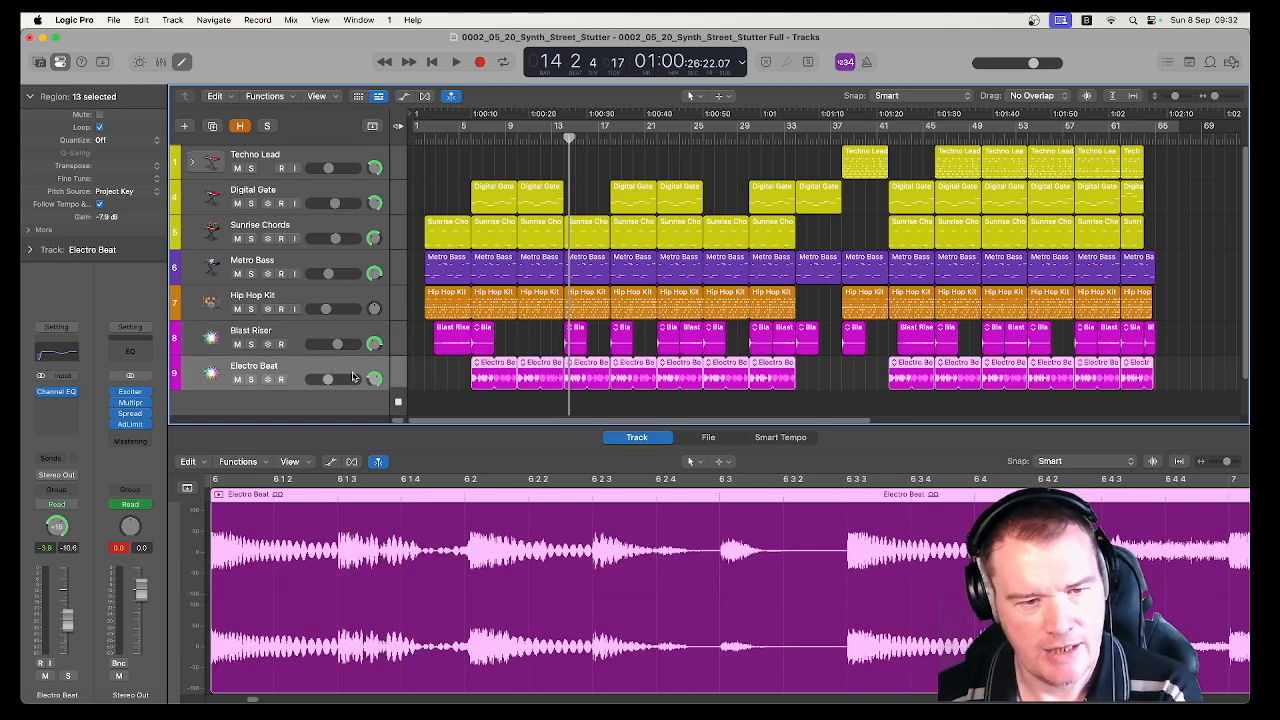
{"action": "left_click", "coordinate": [251, 379]}
{"action": "left_click", "coordinate": [476, 148]}
{"action": "key", "text": "space"}
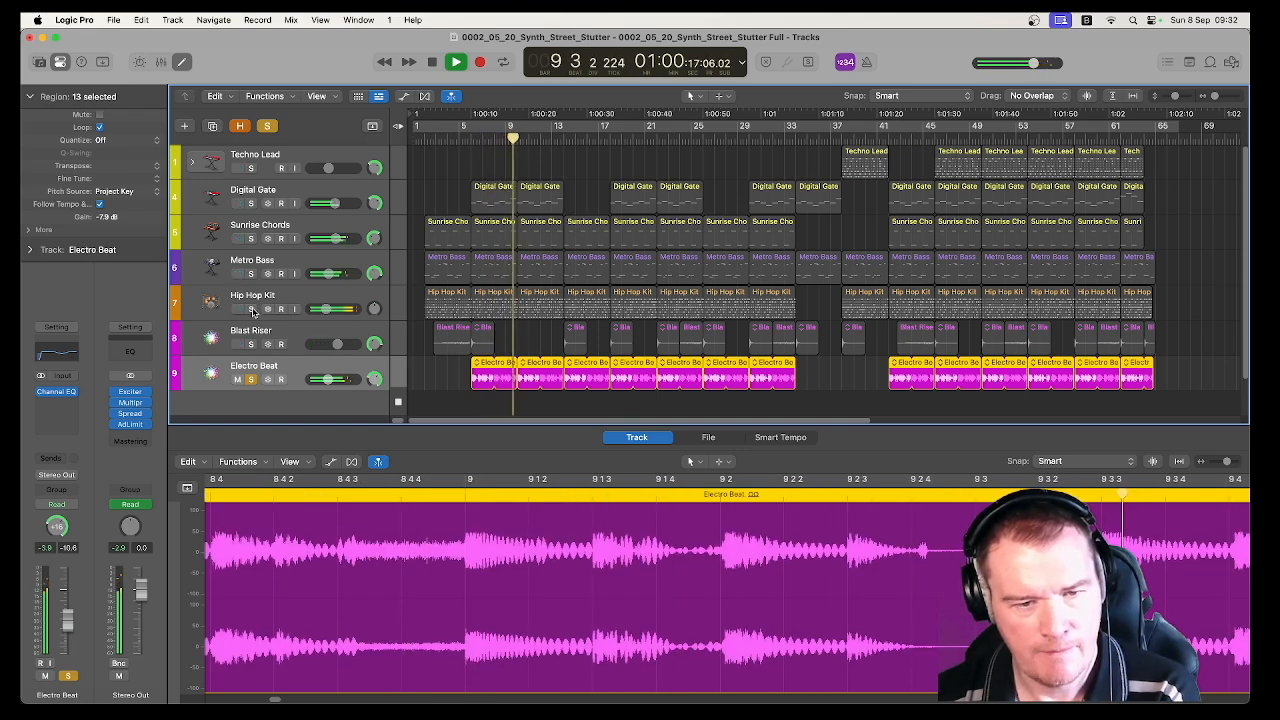
{"action": "key", "text": "space"}
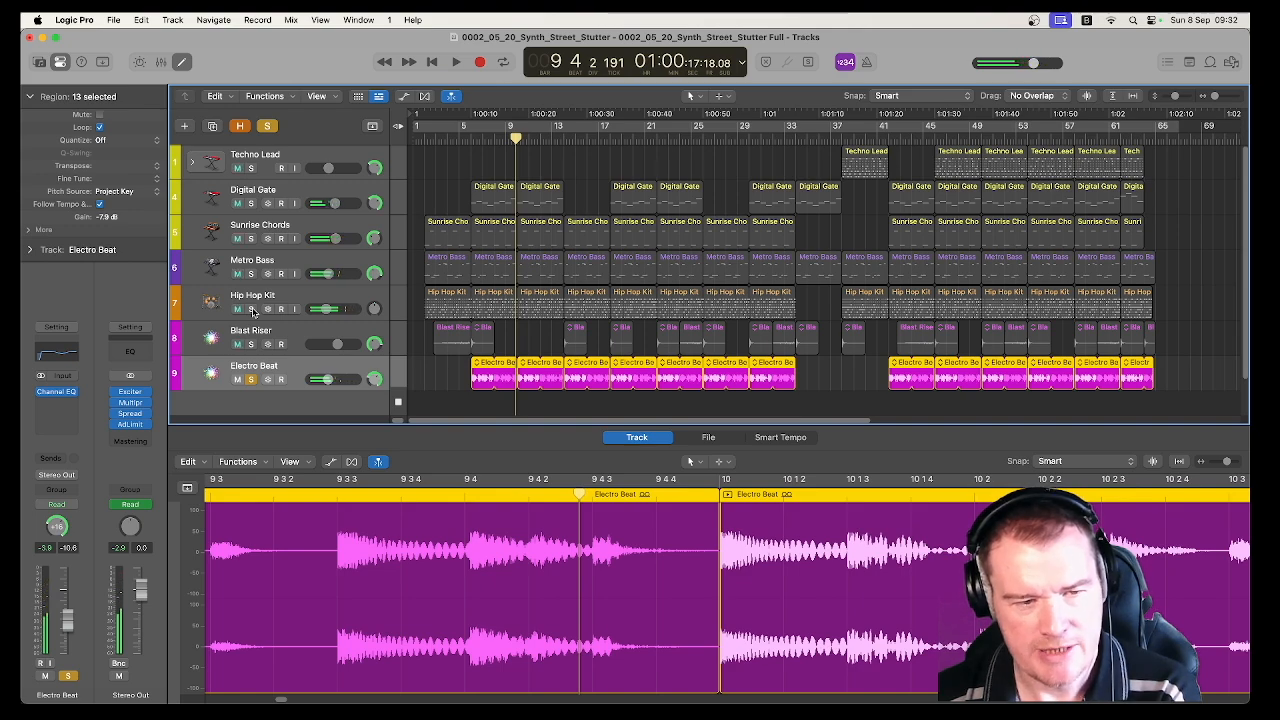
Solo the Hip Hop Kit alongside Electro Beat, play both, and compare them with the Hip Hop Kit alone from bar 6
{"action": "left_click", "coordinate": [251, 309]}
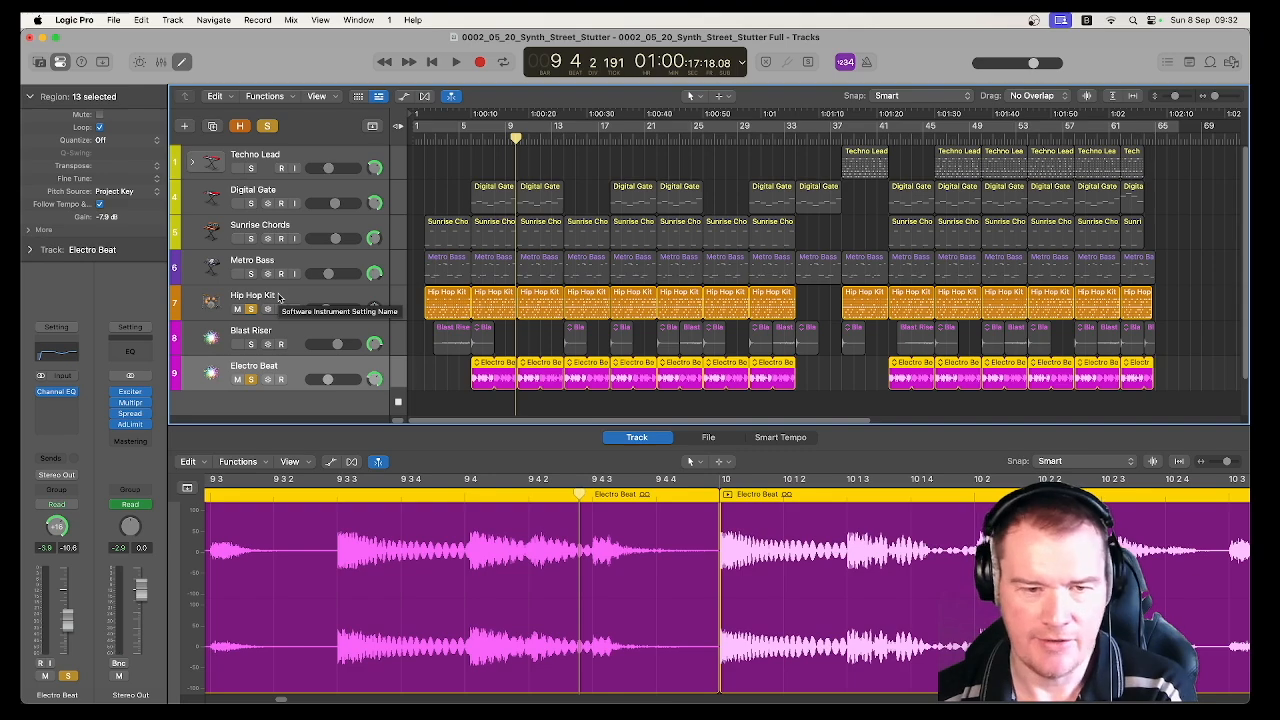
{"action": "key", "text": "space"}
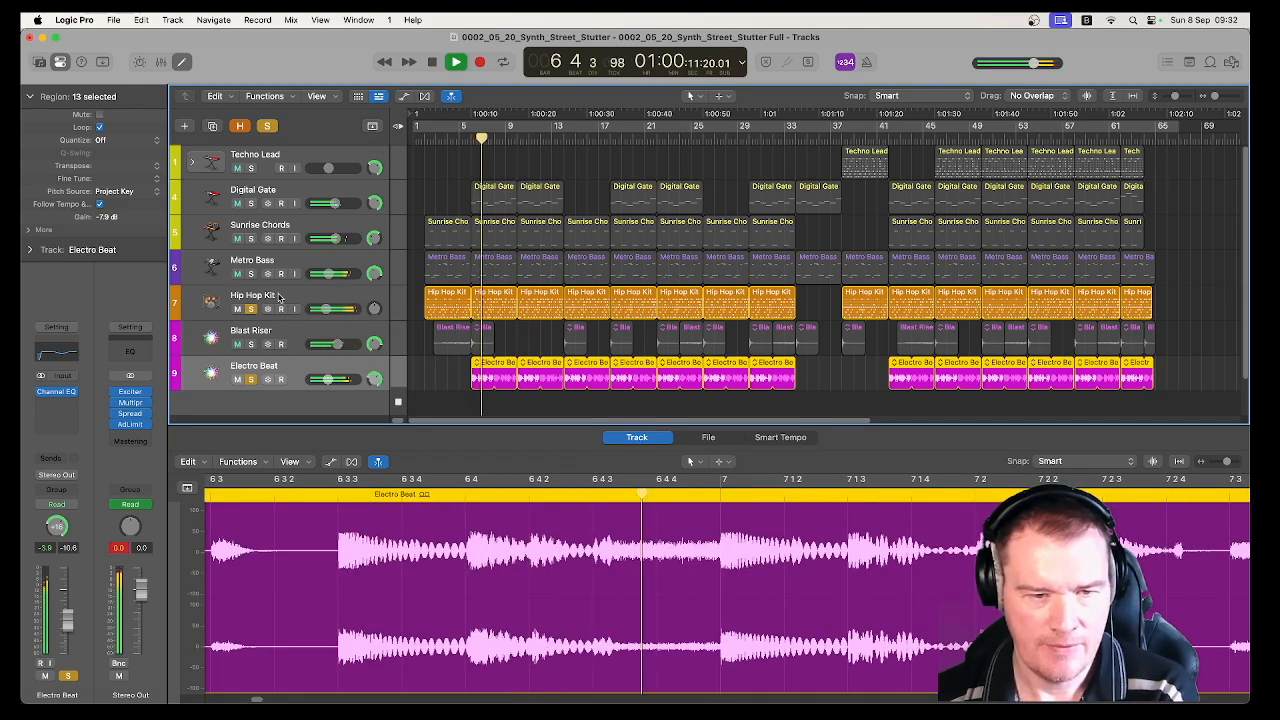
{"action": "left_click", "coordinate": [251, 379]}
{"action": "key", "text": "space"}
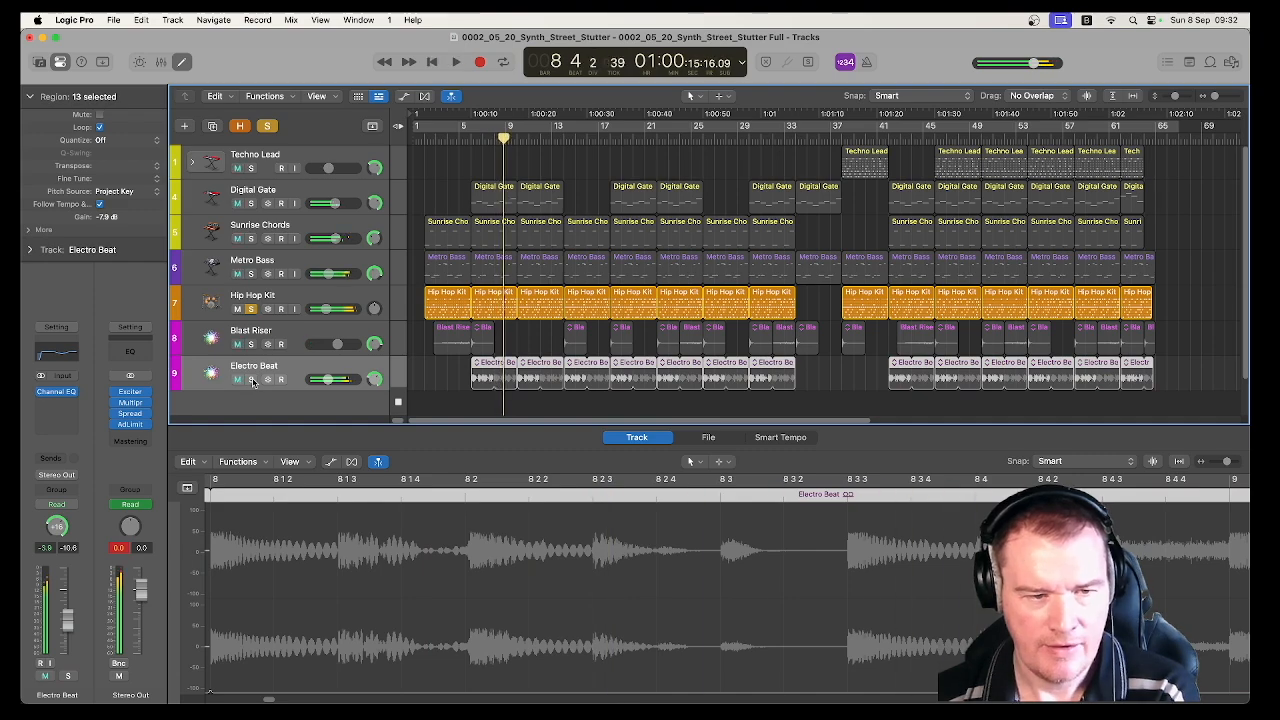
{"action": "key", "text": "space"}
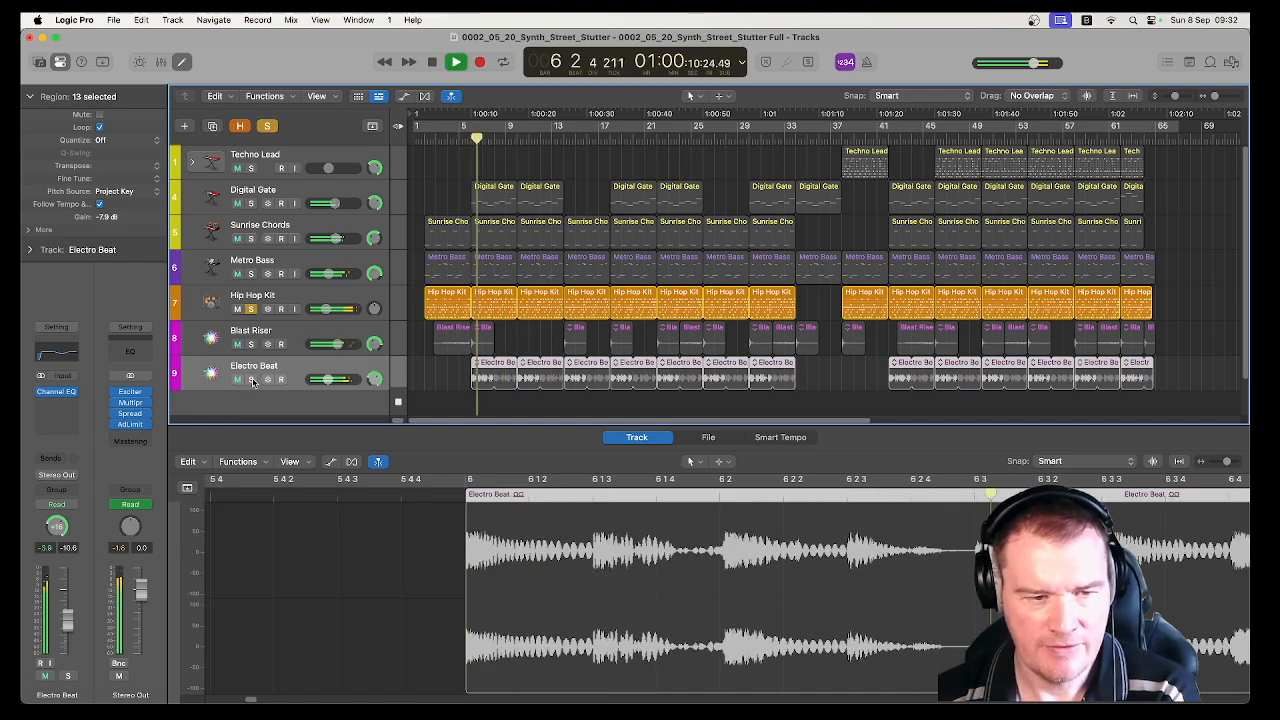
{"action": "key", "text": "space"}
Bring Electro Beat back into the solo, play it together with the Hip Hop Kit, and turn off solo on both tracks
{"action": "left_click", "coordinate": [251, 379]}
{"action": "key", "text": "space"}
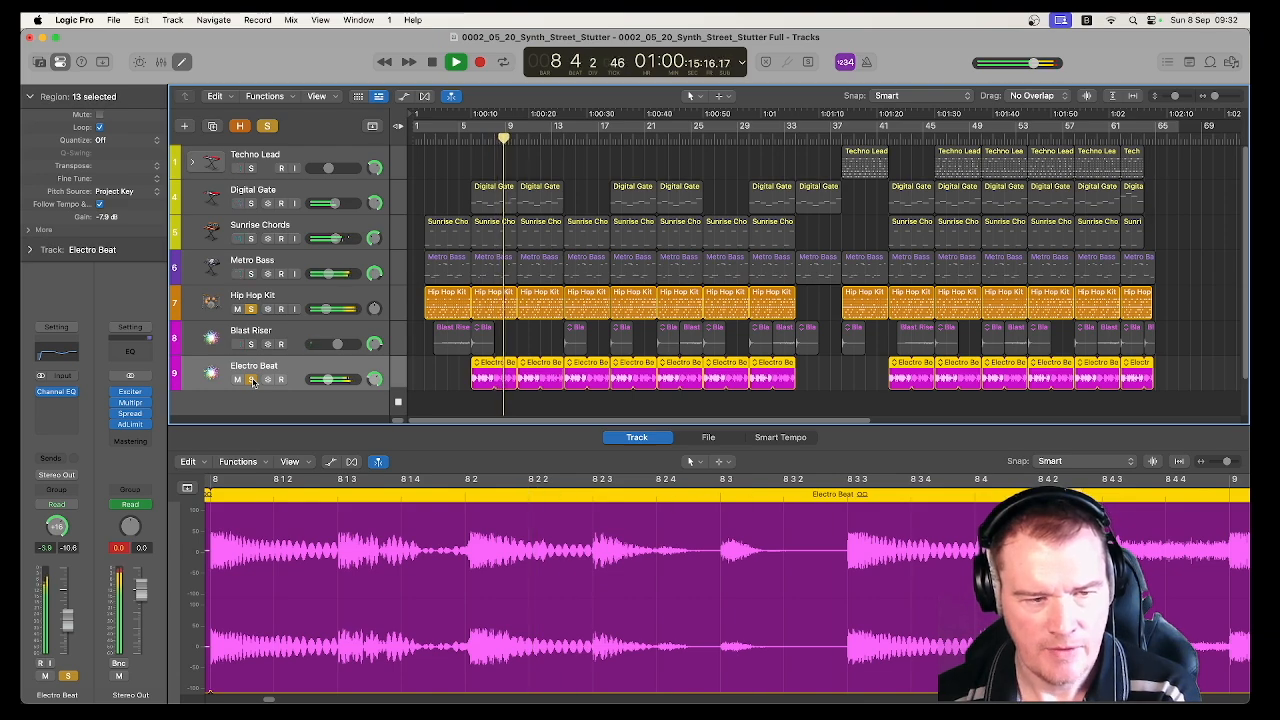
{"action": "key", "text": "space"}
{"action": "left_click", "coordinate": [250, 309]}
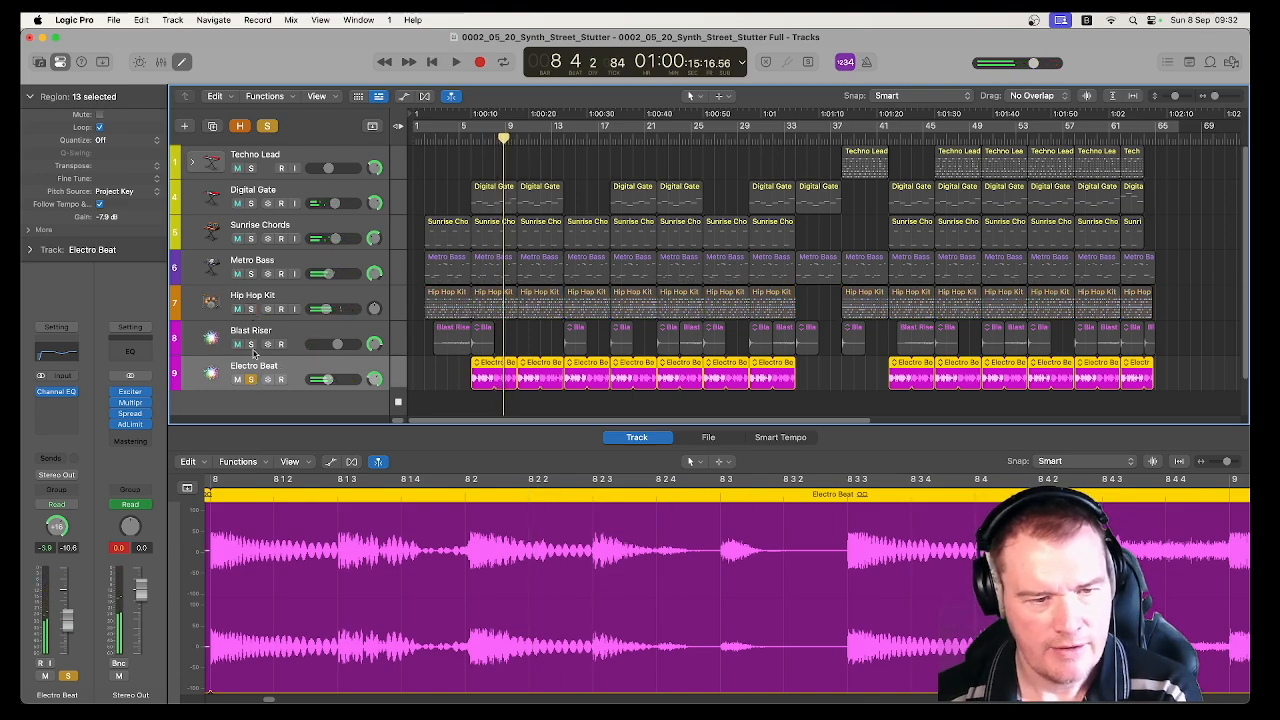
{"action": "left_click", "coordinate": [299, 298]}
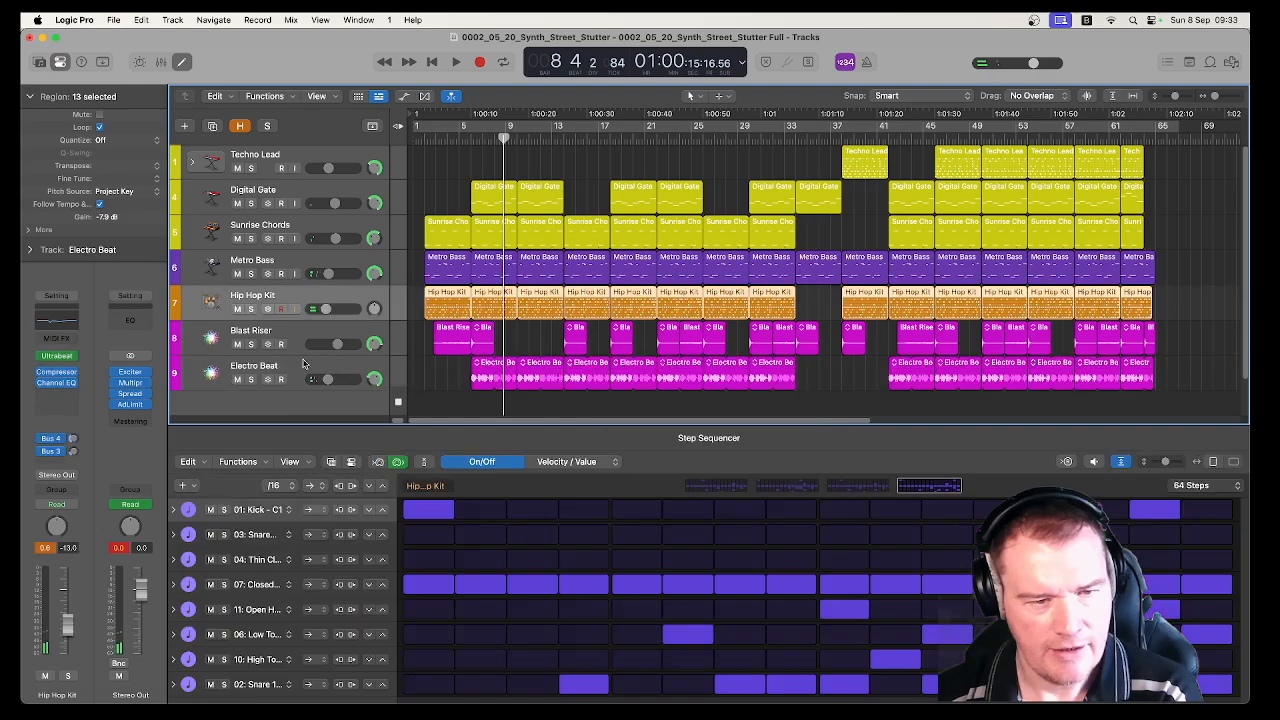
Open the Channel EQ on the Electro Beat track, examine its curve, and close it
{"action": "left_click", "coordinate": [298, 370]}
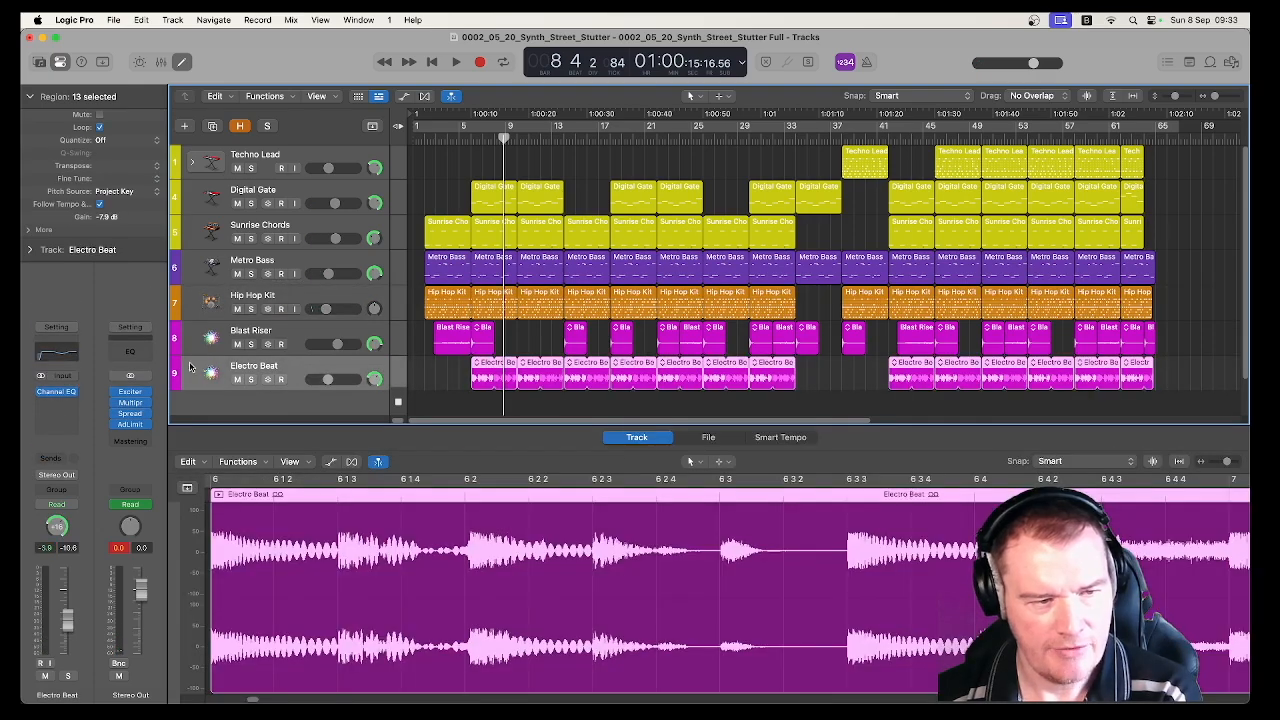
{"action": "left_click", "coordinate": [65, 356]}
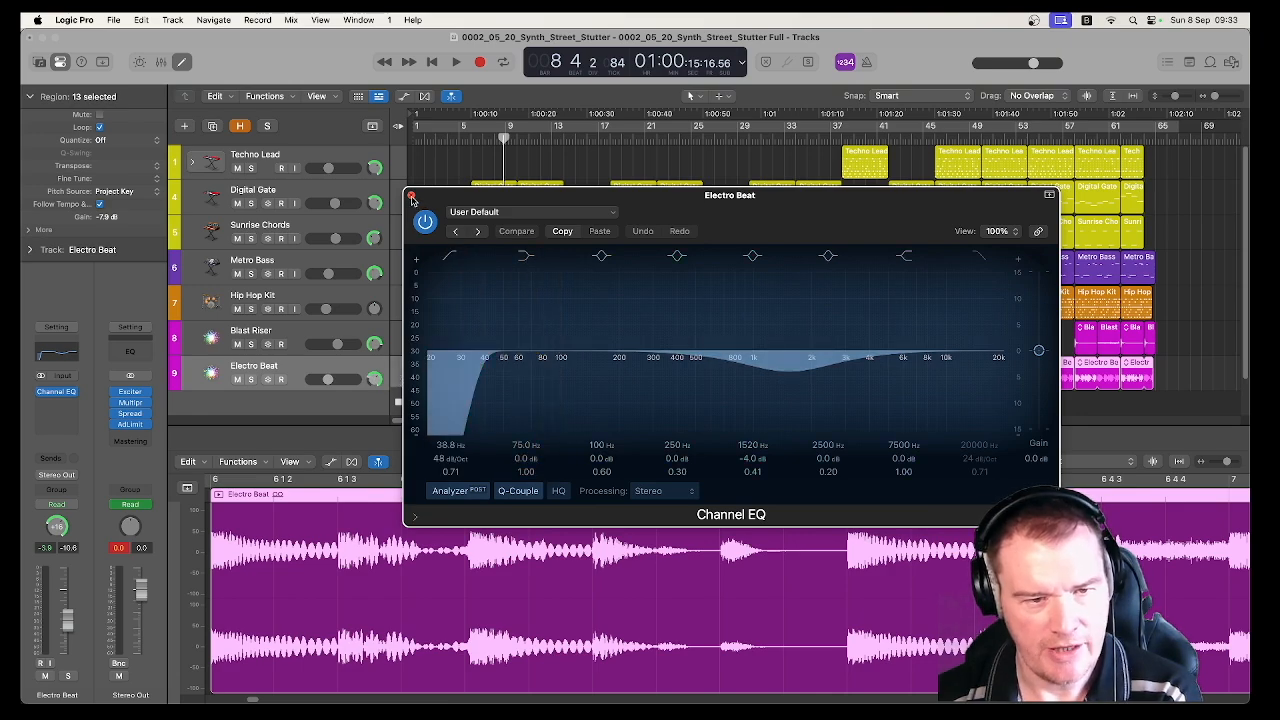
{"action": "left_click", "coordinate": [411, 197]}
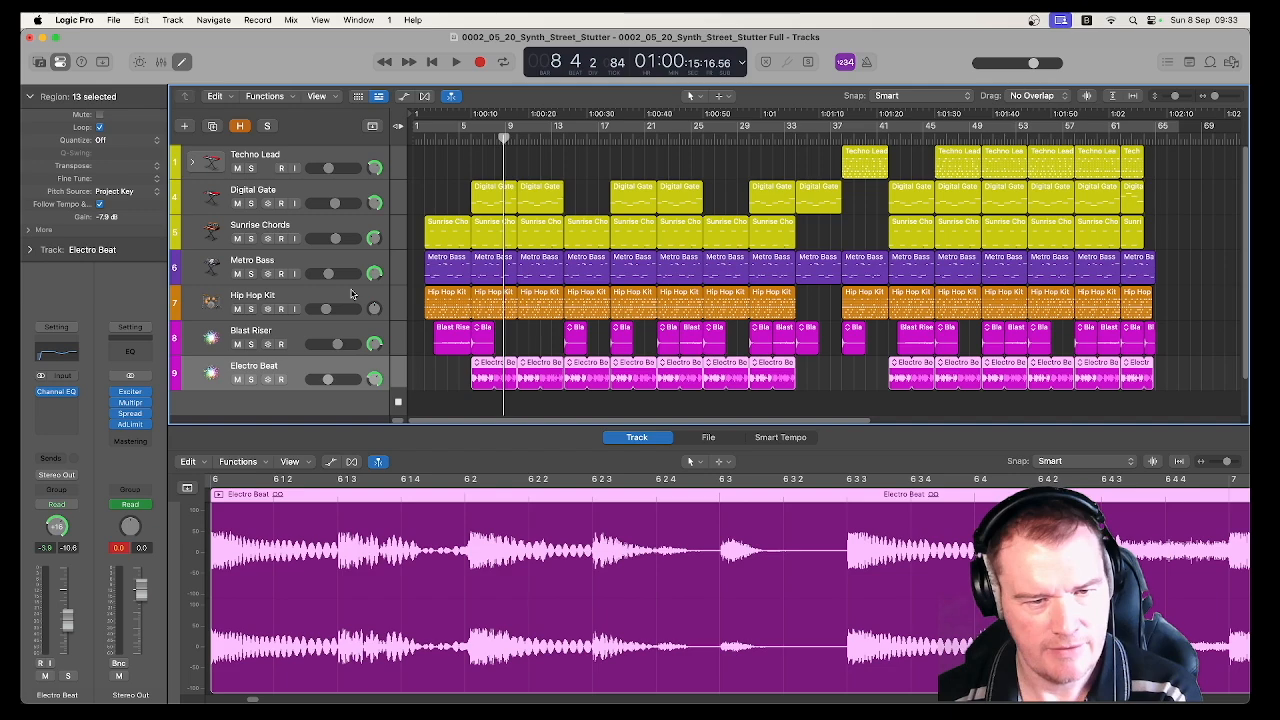
Open the Channel EQ on the Hip Hop Kit track, examine its cuts, and close it
{"action": "left_click", "coordinate": [351, 293]}
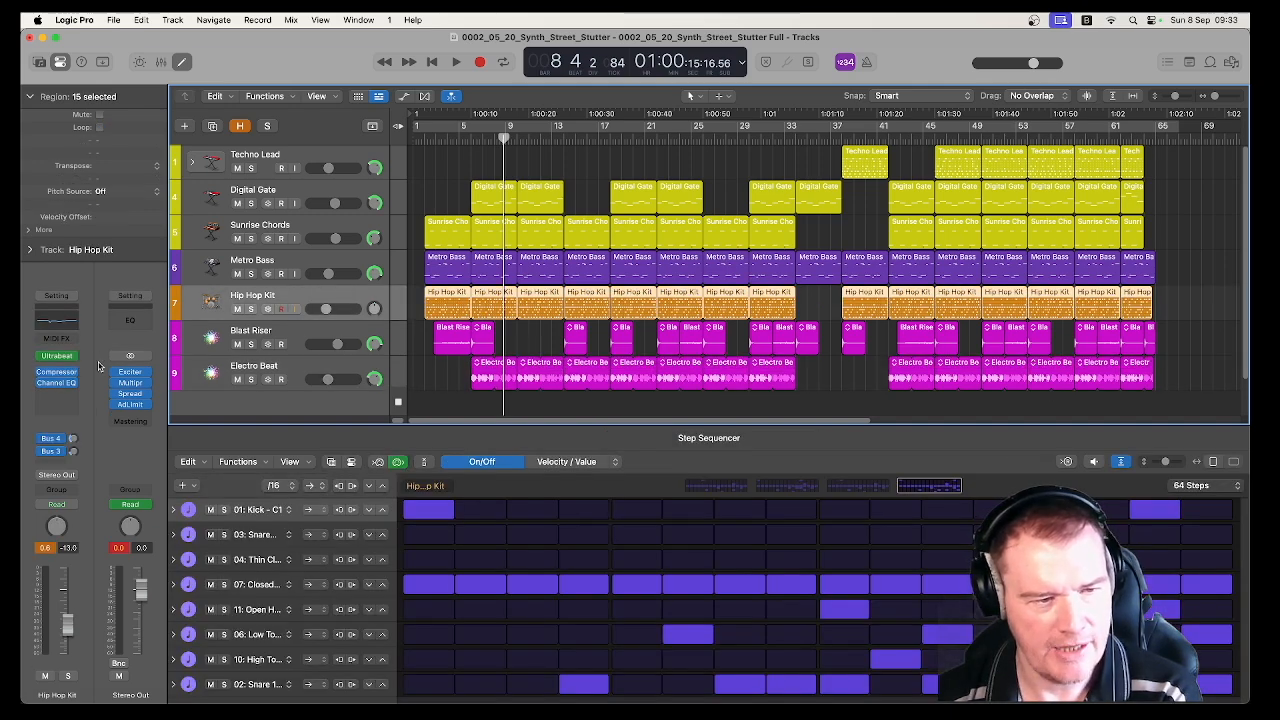
{"action": "left_click", "coordinate": [73, 326]}
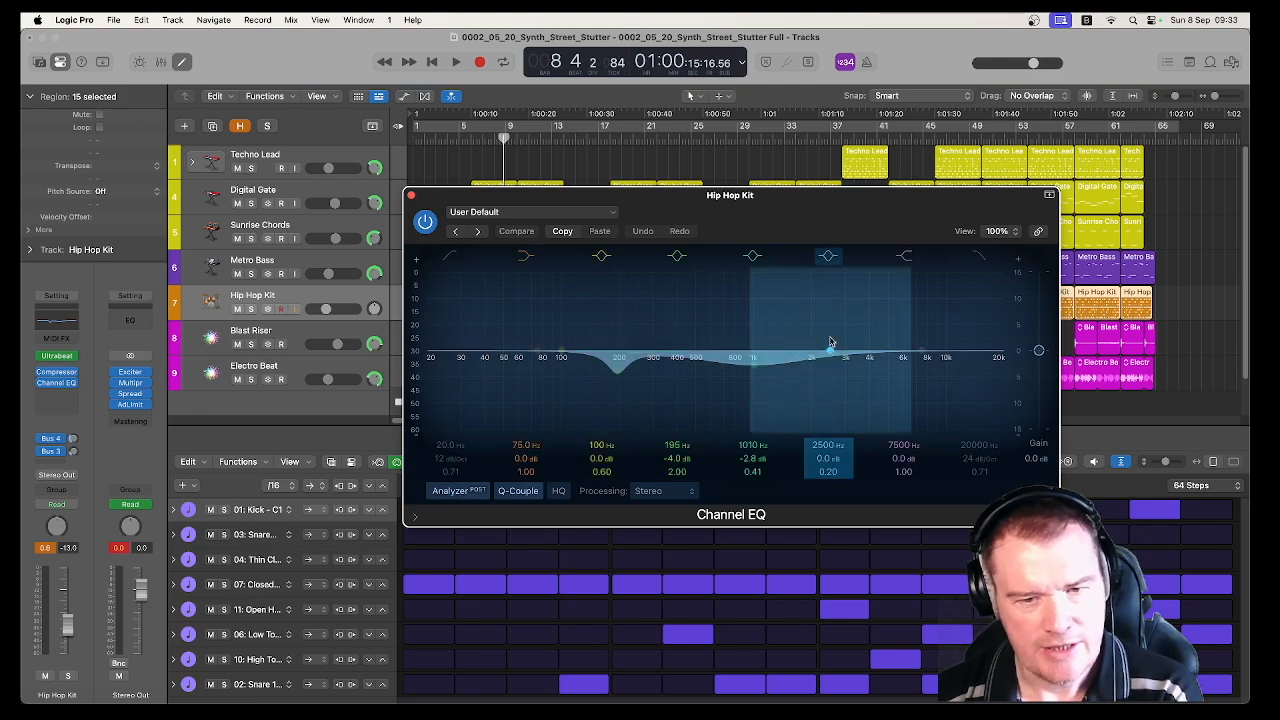
{"action": "left_click", "coordinate": [412, 196]}
Compare the contents of the Electro Beat and Metro Bass tracks by viewing each in the editor
{"action": "left_click", "coordinate": [331, 368]}
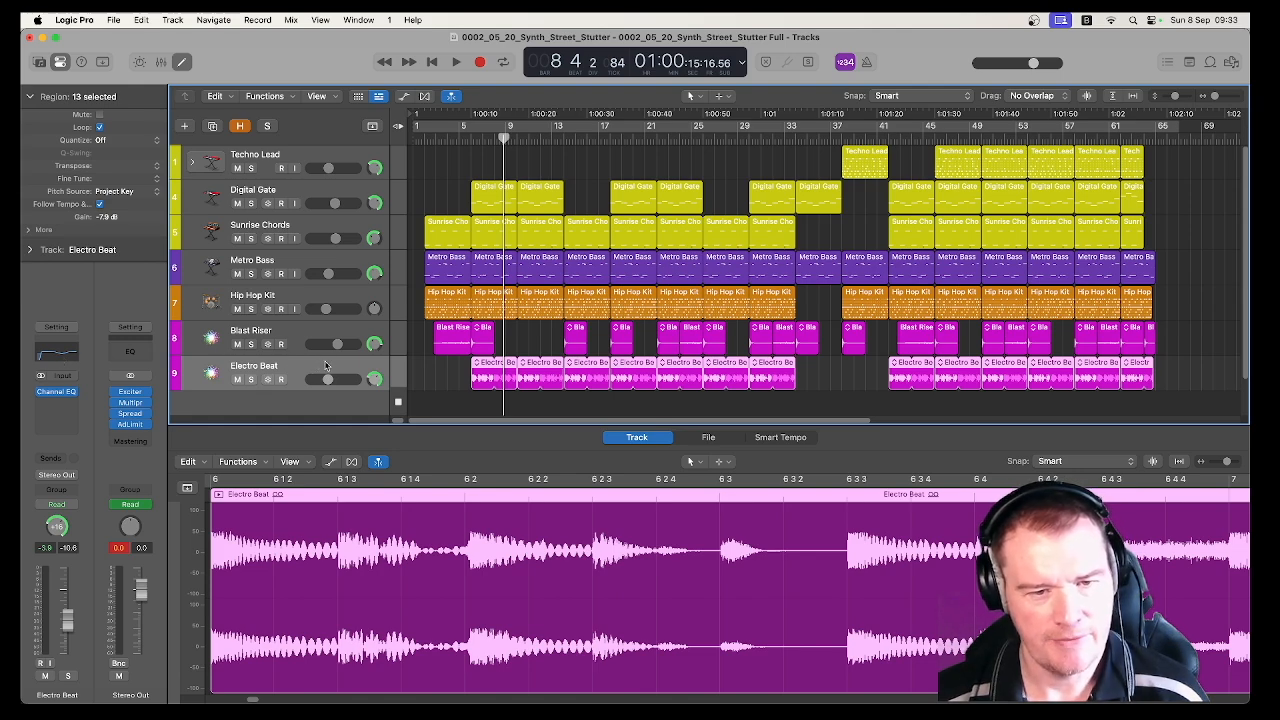
{"action": "left_click", "coordinate": [353, 266]}
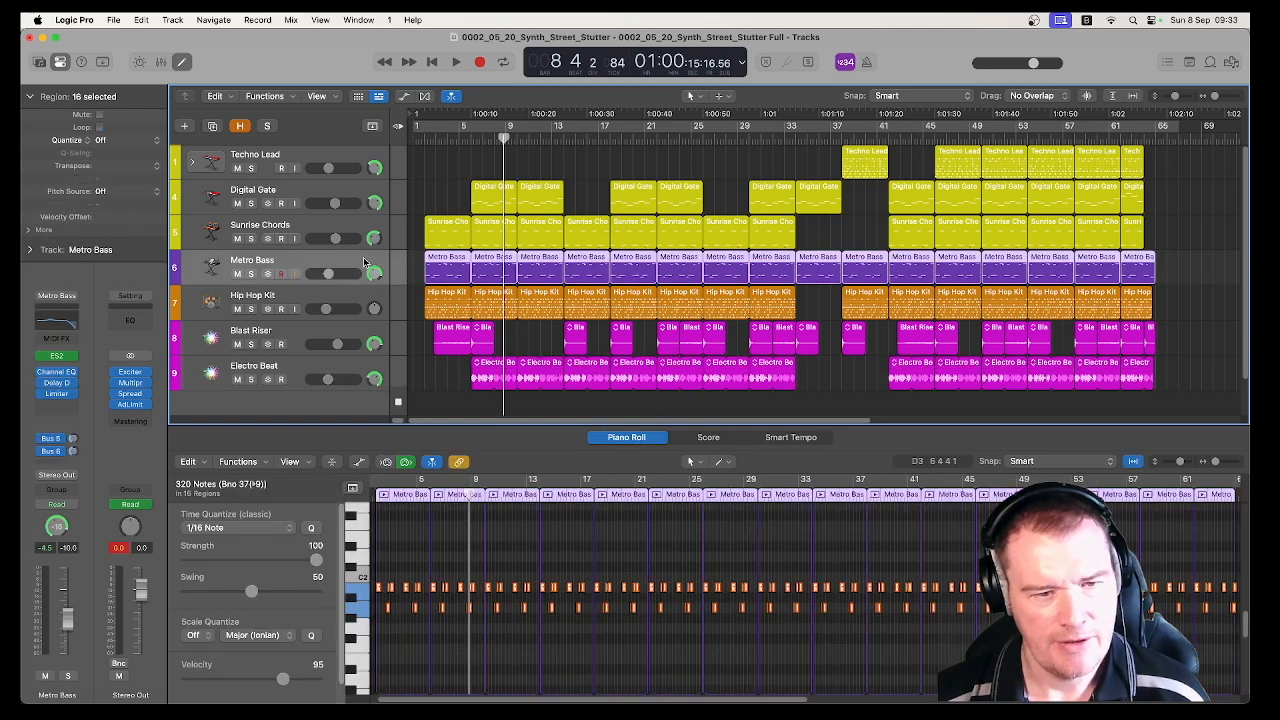
{"action": "scroll", "coordinate": [356, 300], "scroll_direction": "down", "scroll_amount": 1}
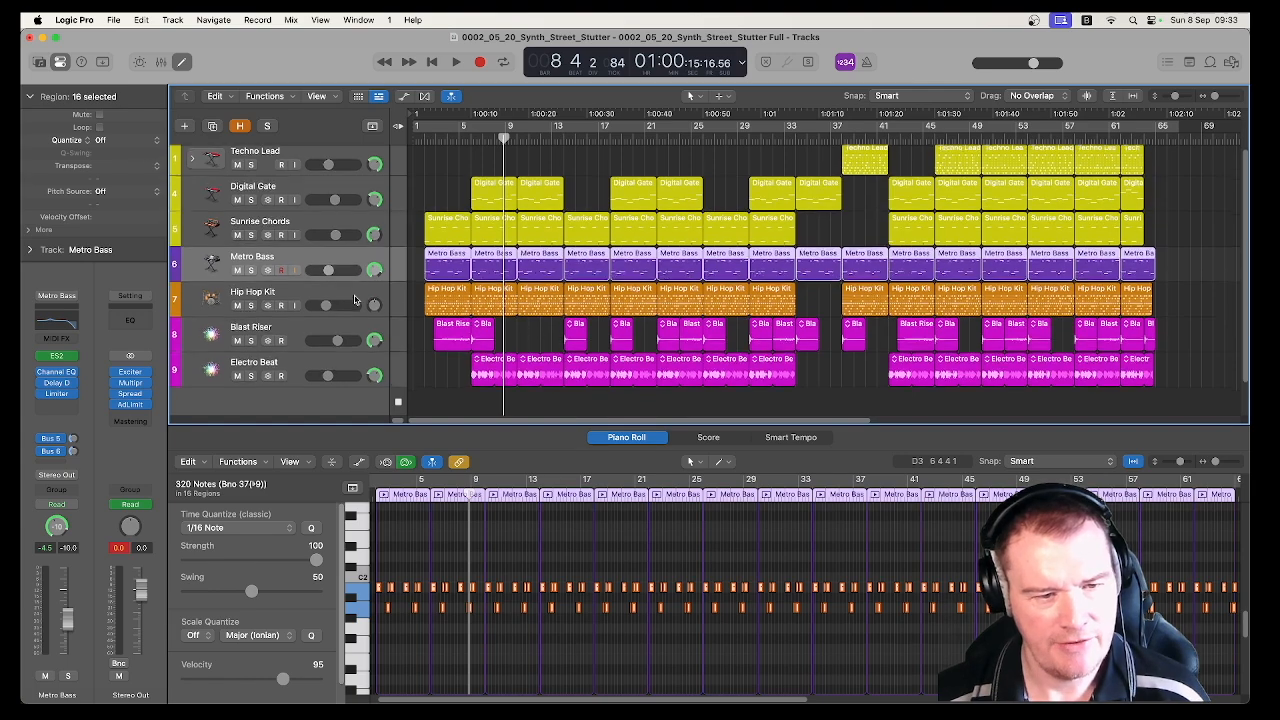
{"action": "left_click", "coordinate": [359, 359]}
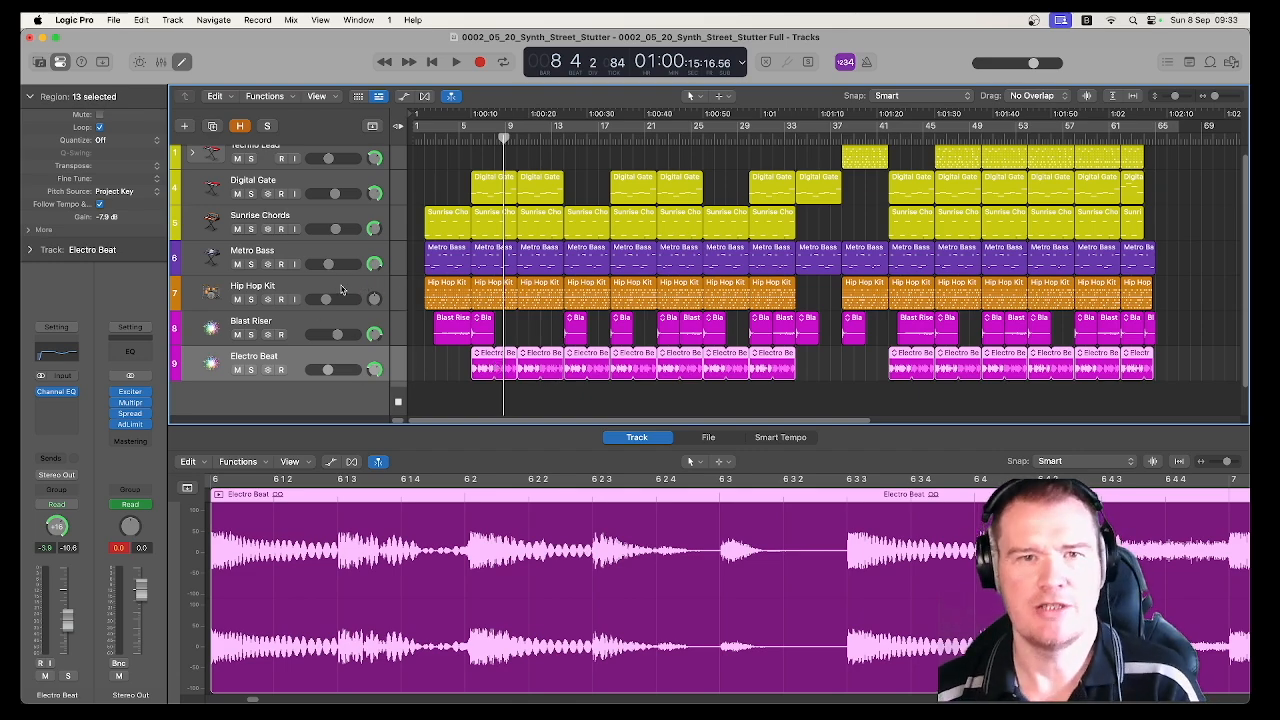
{"action": "scroll", "coordinate": [340, 289], "scroll_direction": "up", "scroll_amount": 1}
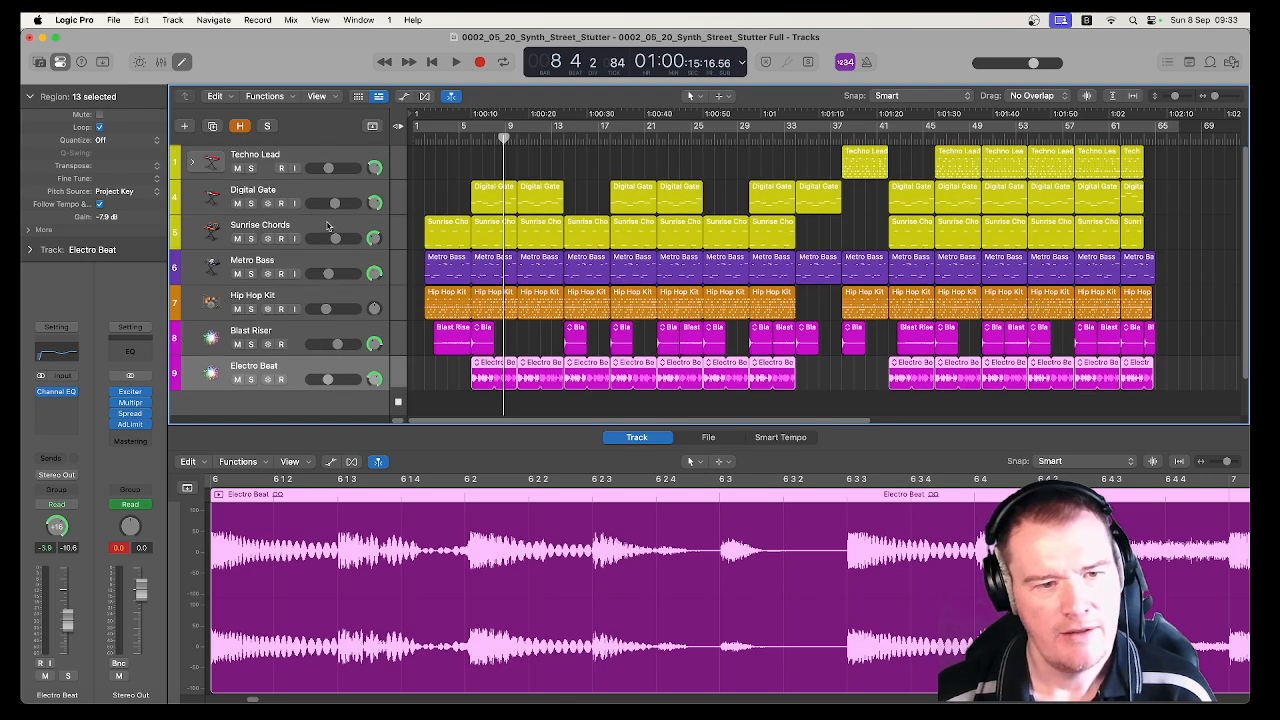
Solo the Sunrise Chords track and play its first region from bar 2, examining the notes in the Piano Roll
{"action": "left_click", "coordinate": [340, 228]}
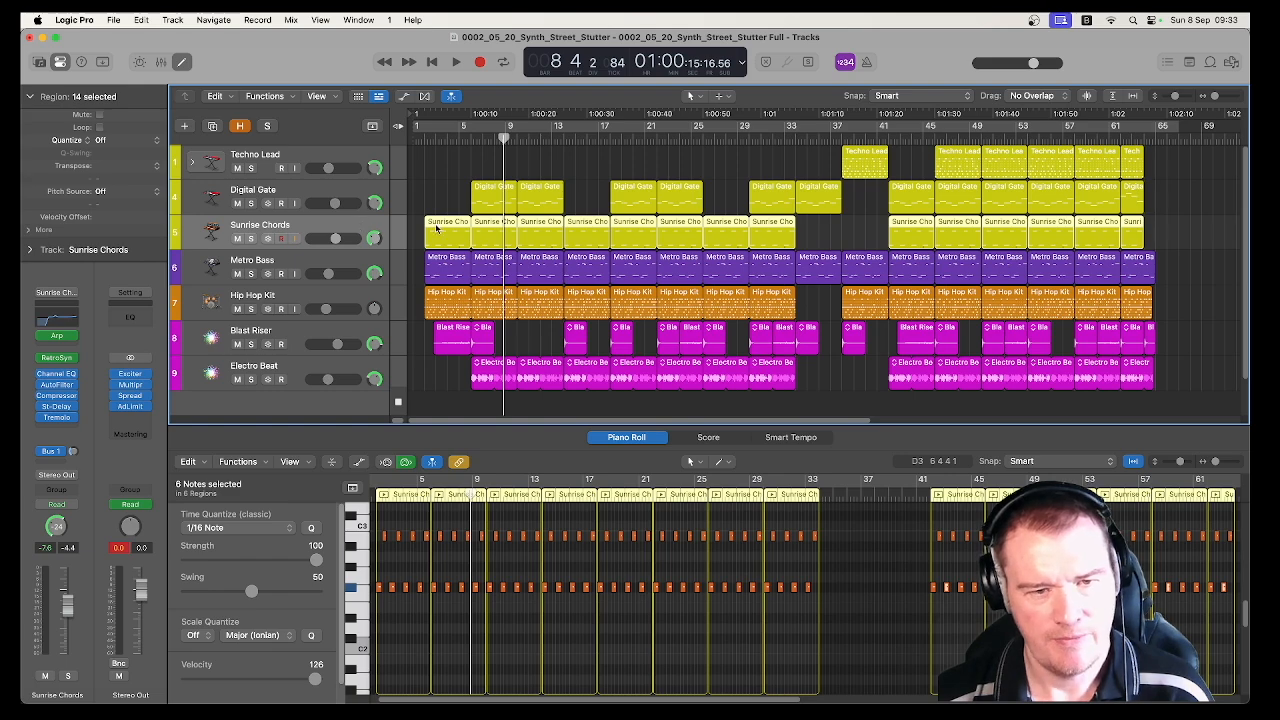
{"action": "left_click", "coordinate": [251, 239]}
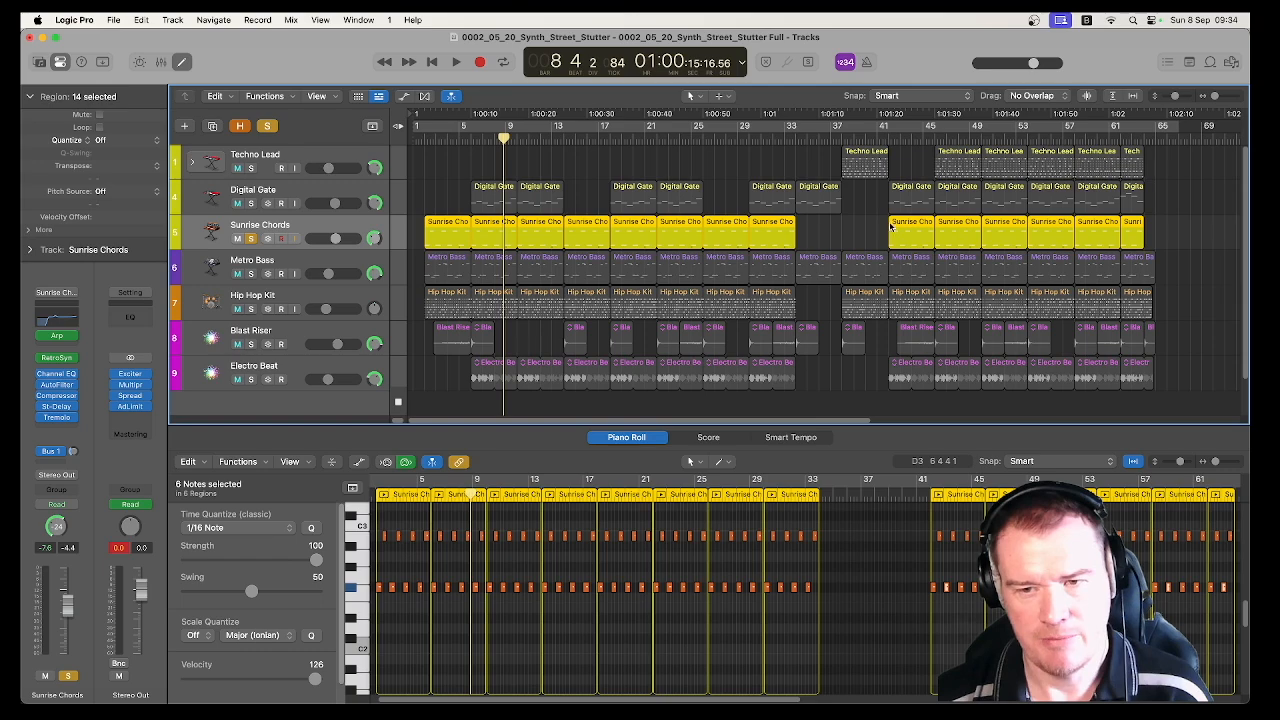
{"action": "left_click", "coordinate": [421, 142]}
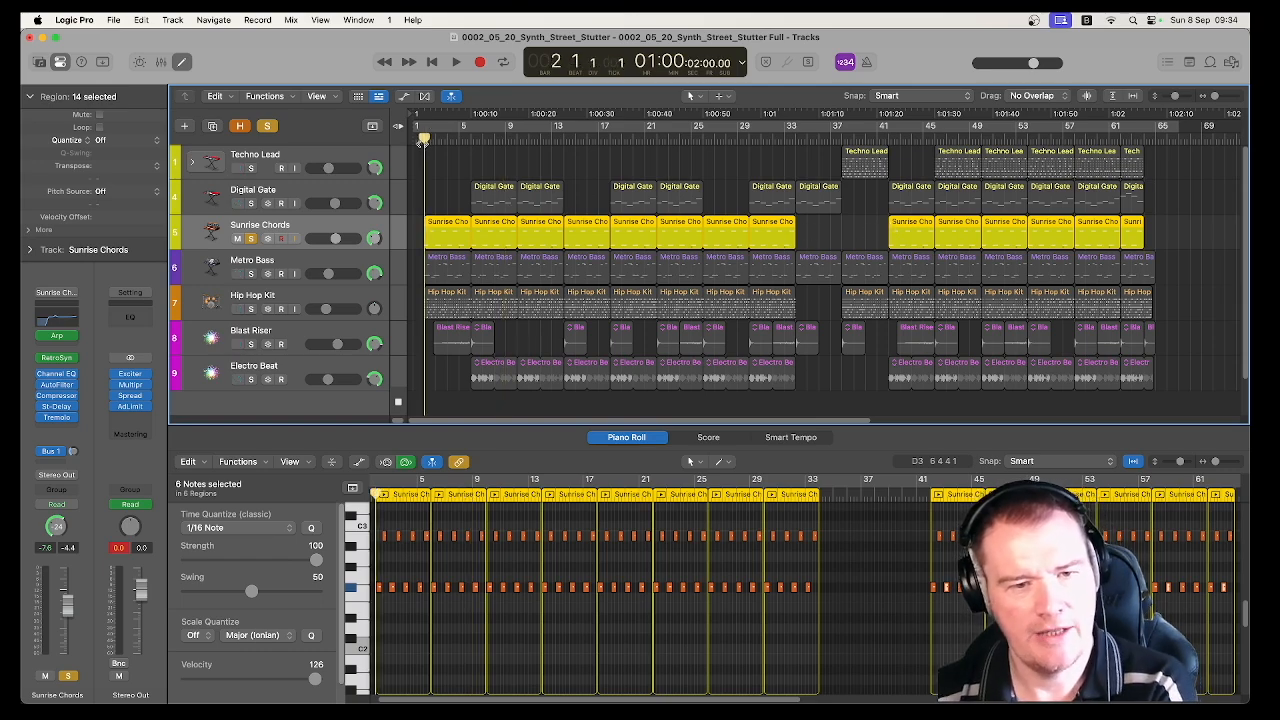
{"action": "left_click", "coordinate": [443, 226]}
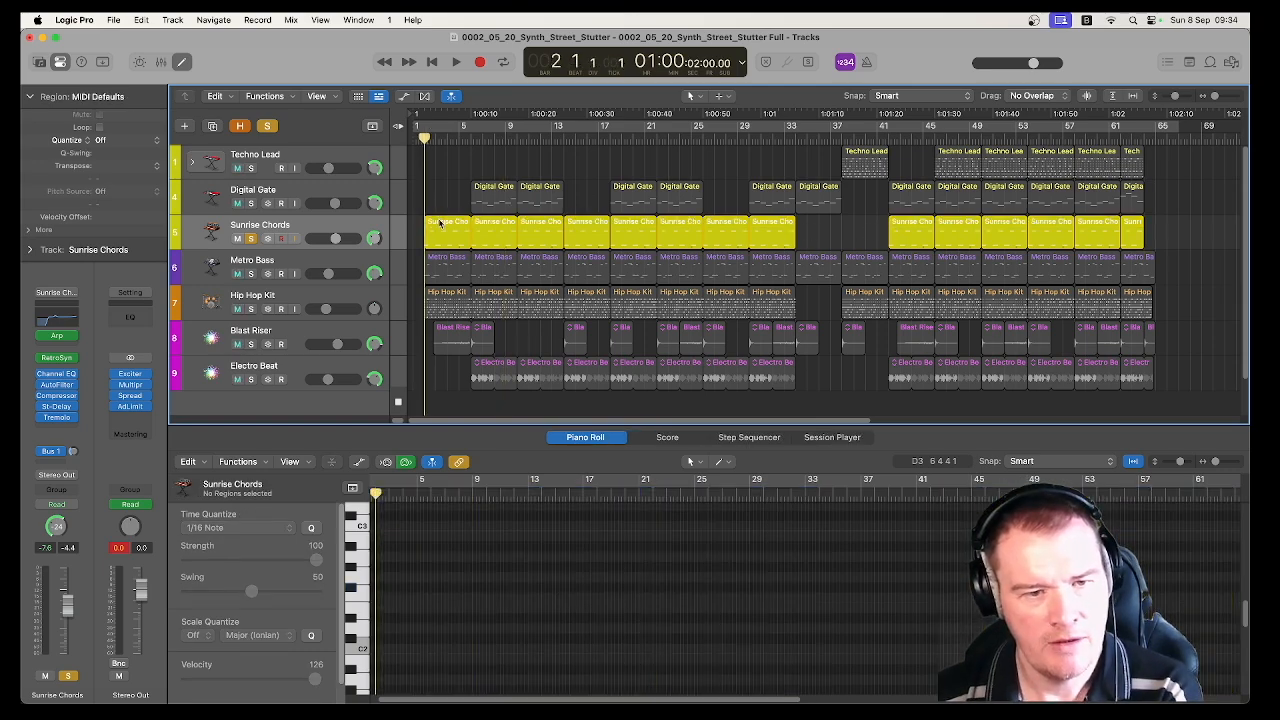
{"action": "key", "text": "space"}
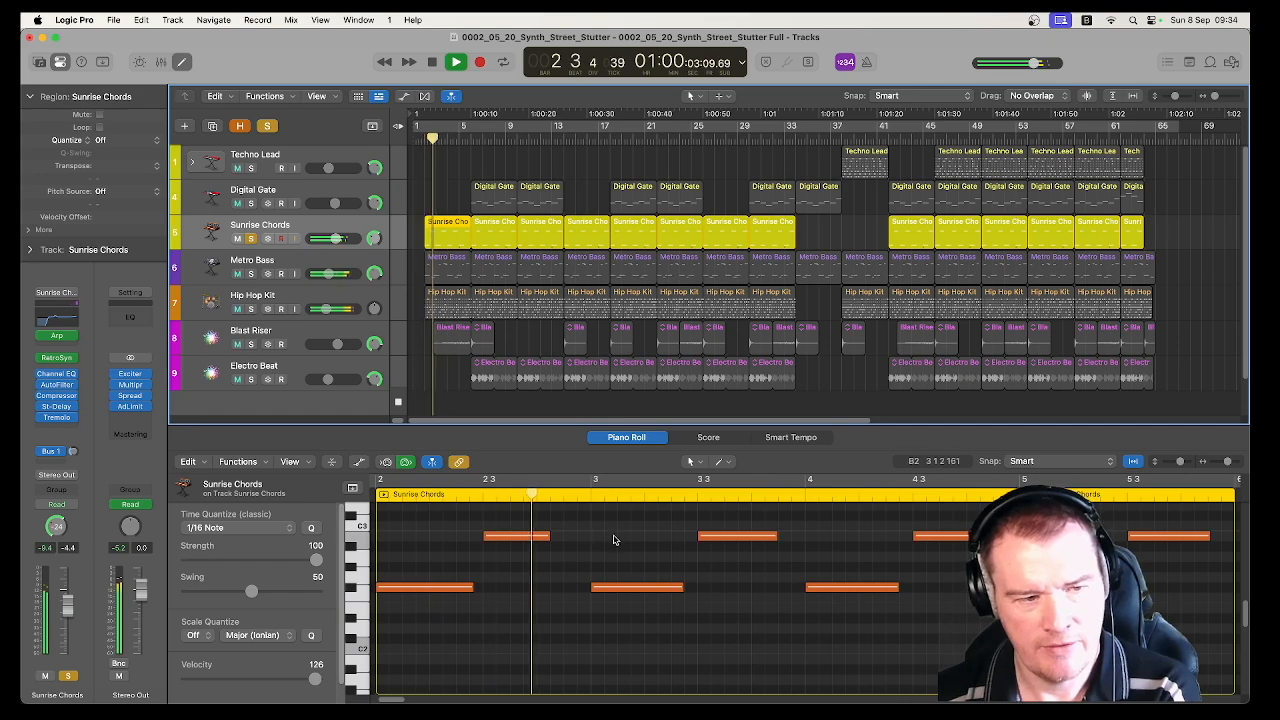
{"action": "scroll", "coordinate": [555, 575], "scroll_direction": "up", "scroll_amount": 3}
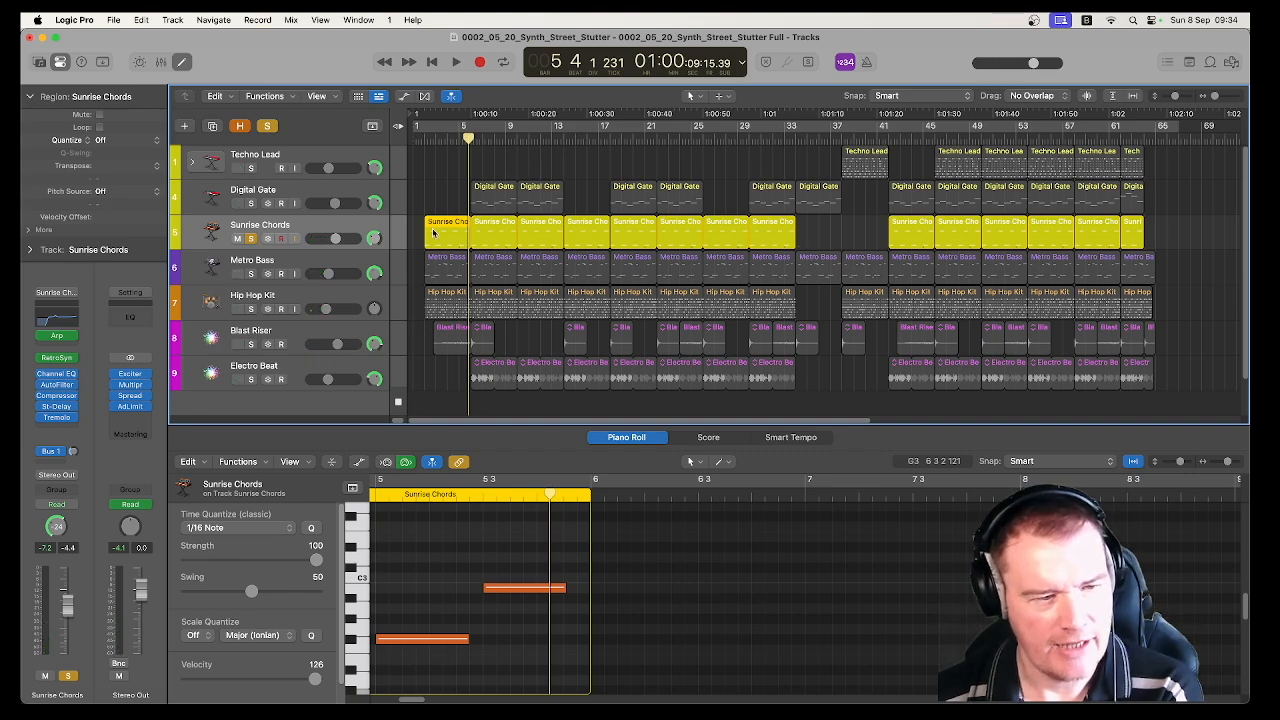
View the Retro Synth settings on Sunrise Chords, close the plug-in, and turn off the track's solo
{"action": "mouse_move", "coordinate": [57, 364]}
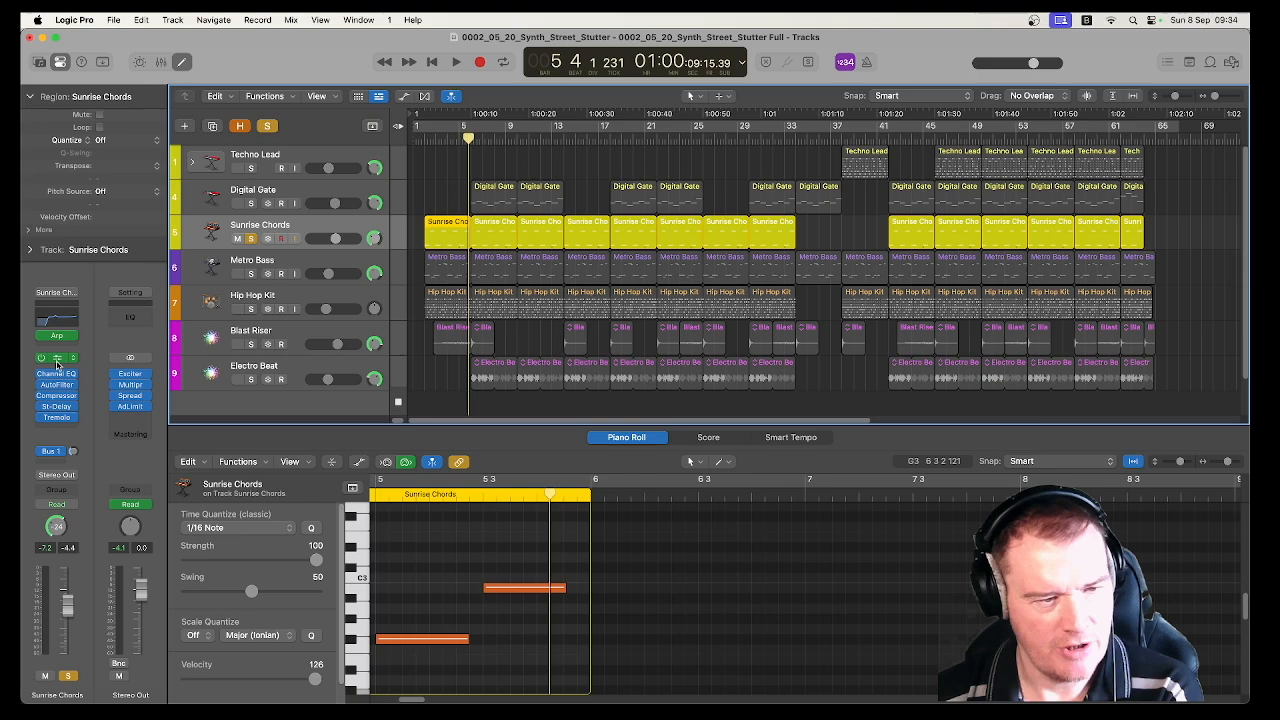
{"action": "left_click", "coordinate": [57, 365]}
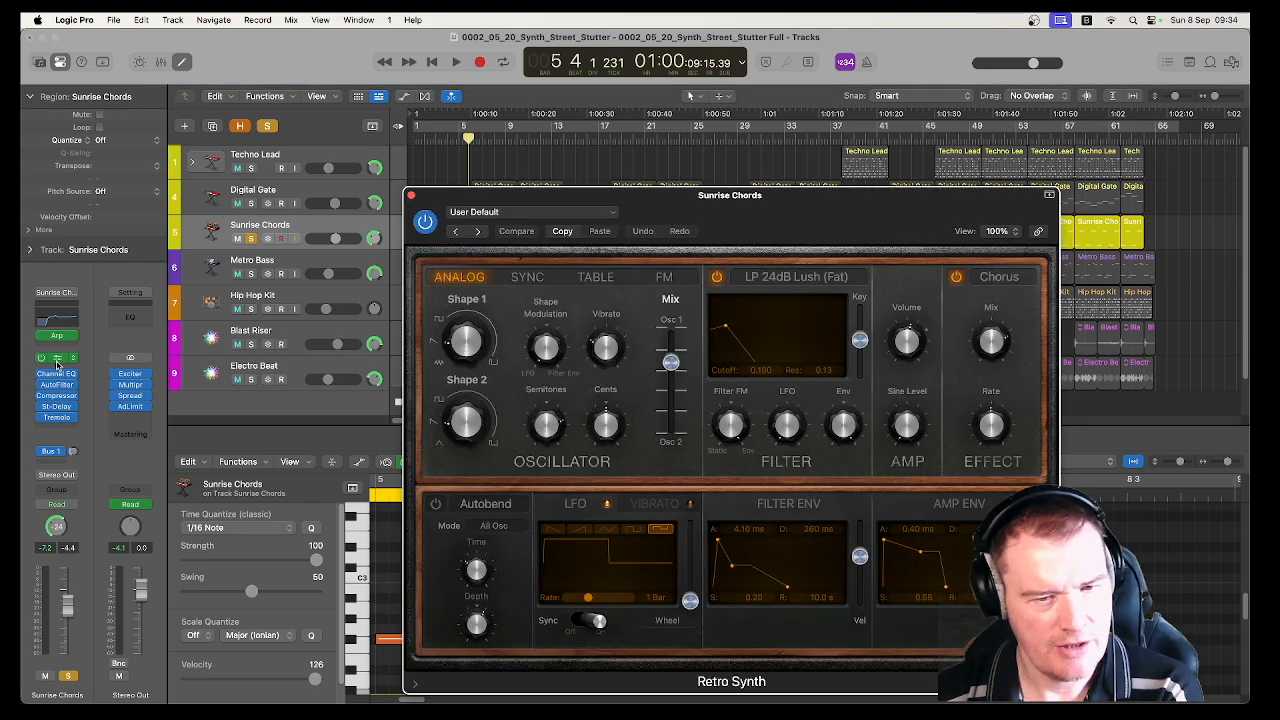
{"action": "left_click", "coordinate": [410, 196]}
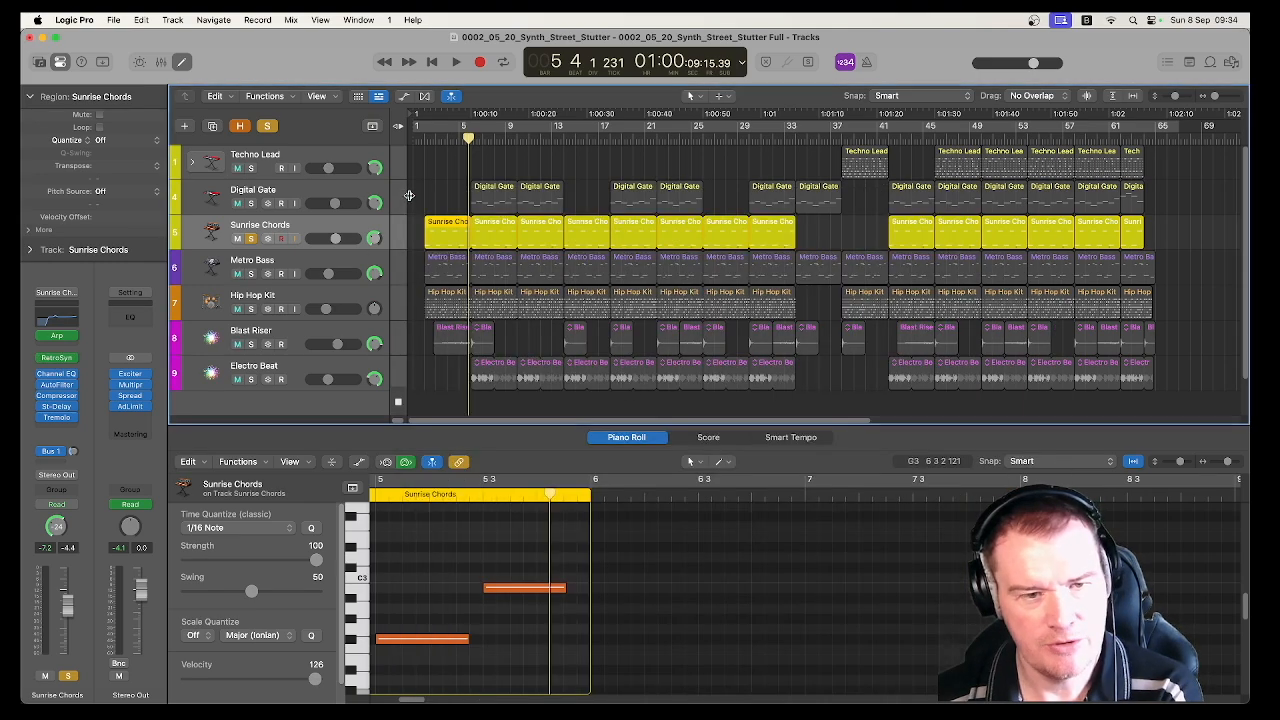
{"action": "left_click", "coordinate": [324, 228]}
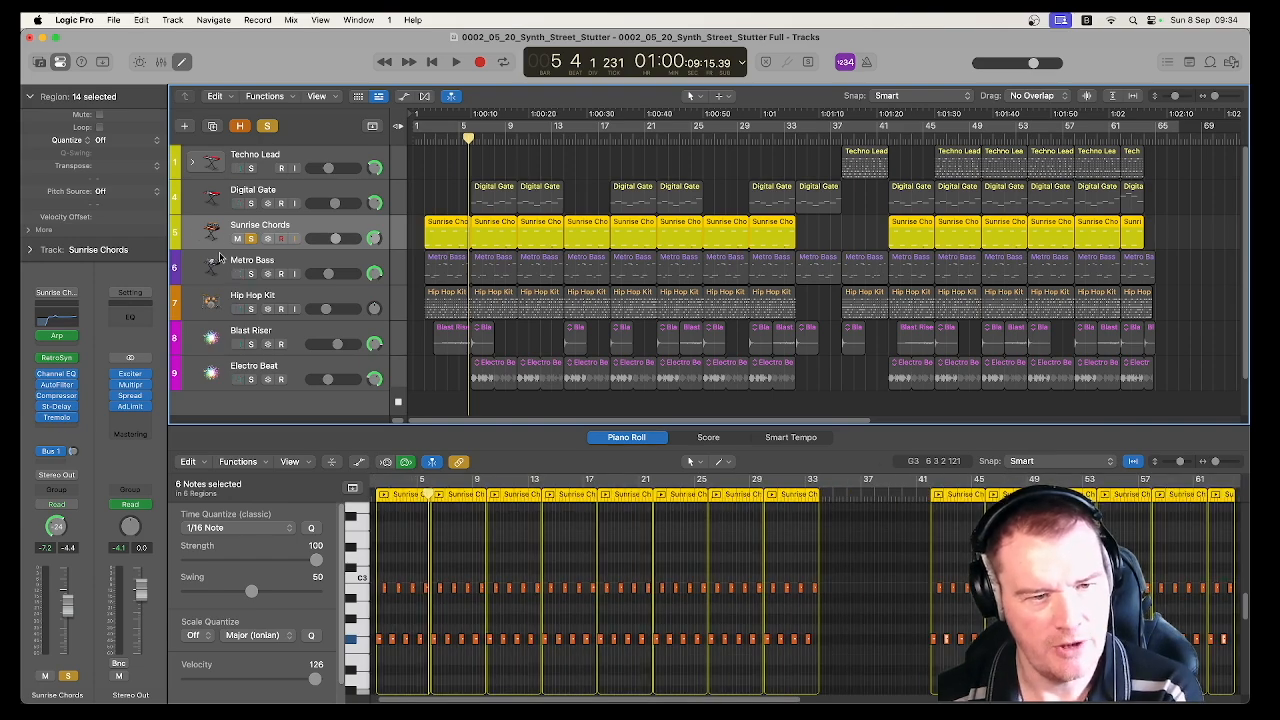
{"action": "left_click", "coordinate": [250, 238]}
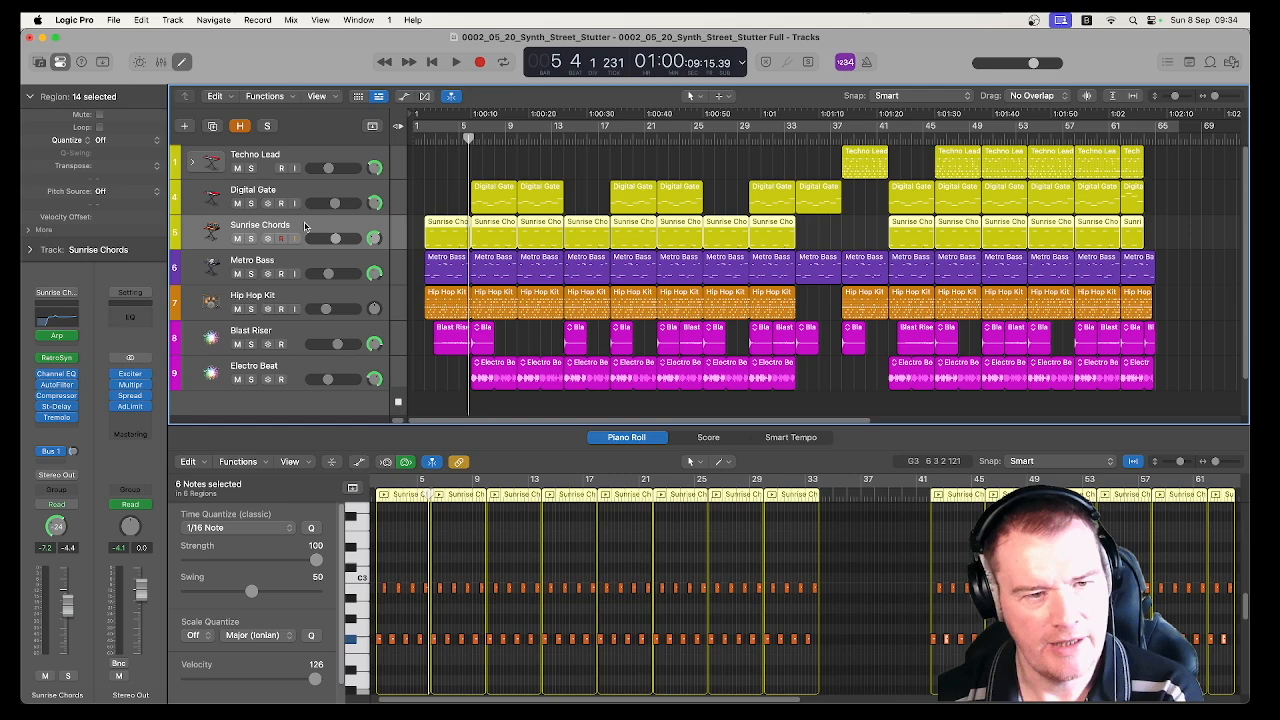
Examine the first Digital Gate region's notes in the Piano Roll, and view the track's Quick Sampler settings
{"action": "left_click", "coordinate": [322, 192]}
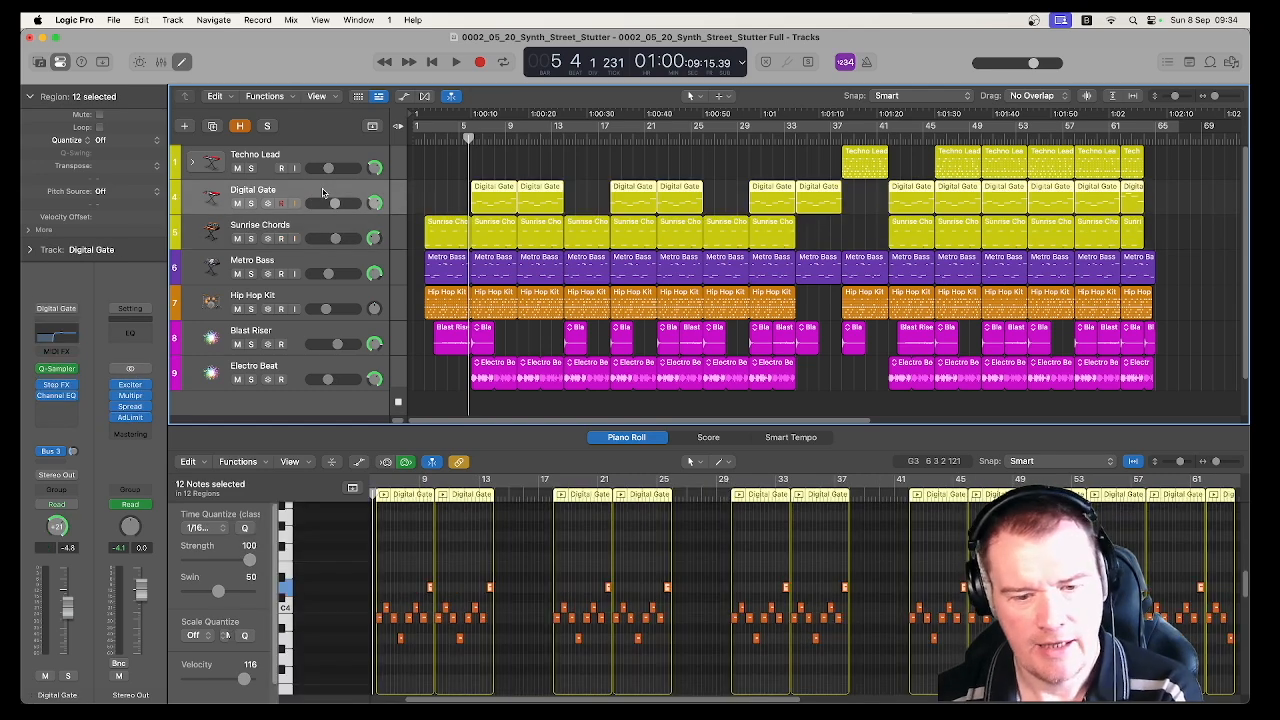
{"action": "left_click", "coordinate": [435, 192]}
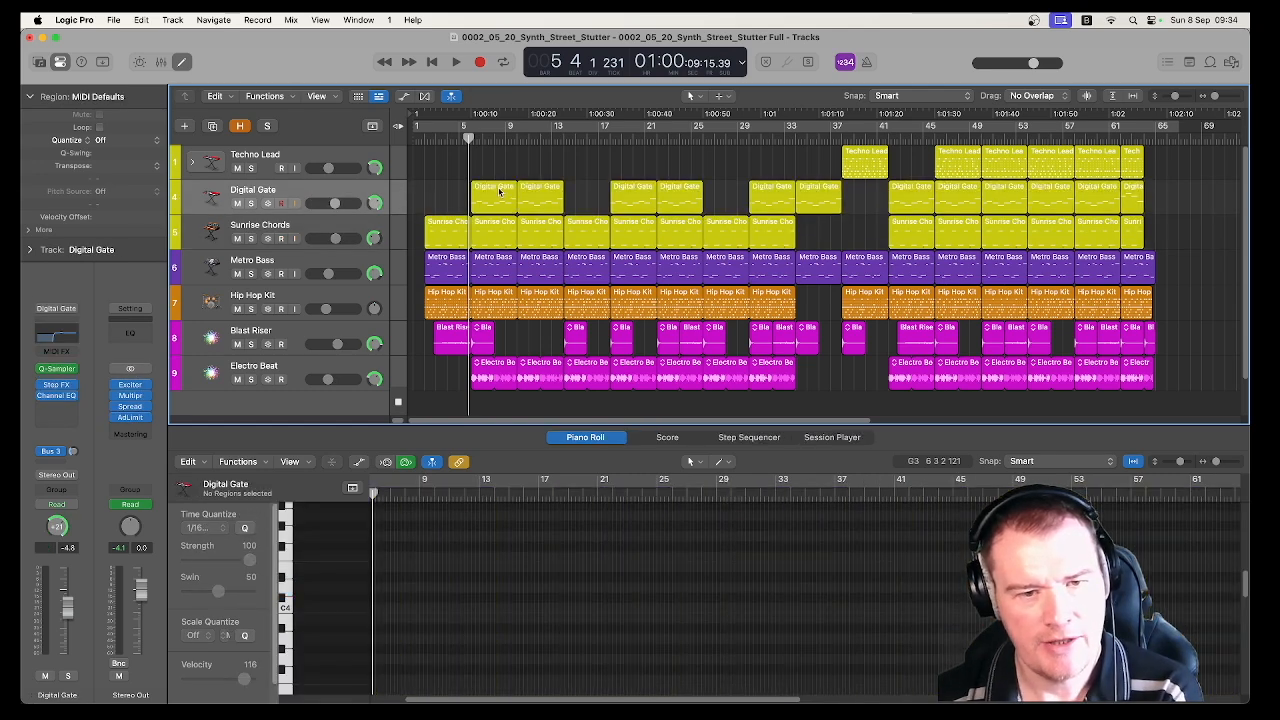
{"action": "left_click", "coordinate": [499, 192]}
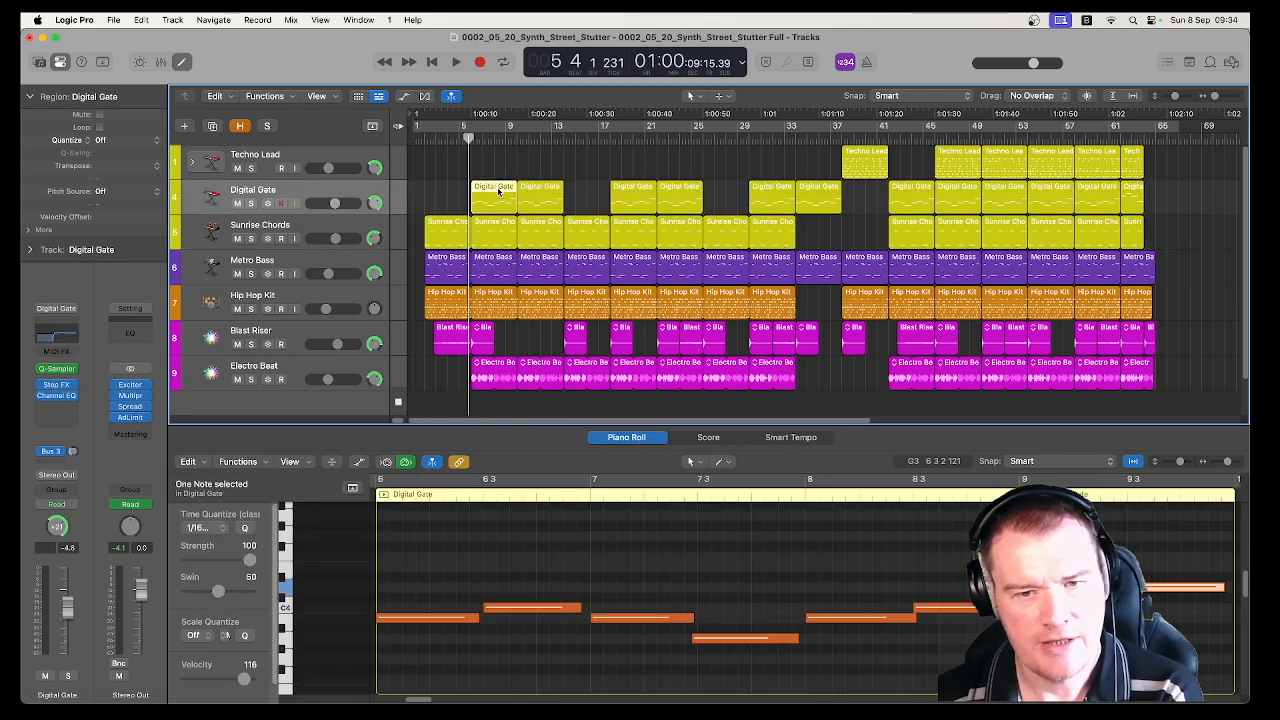
{"action": "left_click", "coordinate": [346, 192]}
{"action": "left_click", "coordinate": [57, 370]}
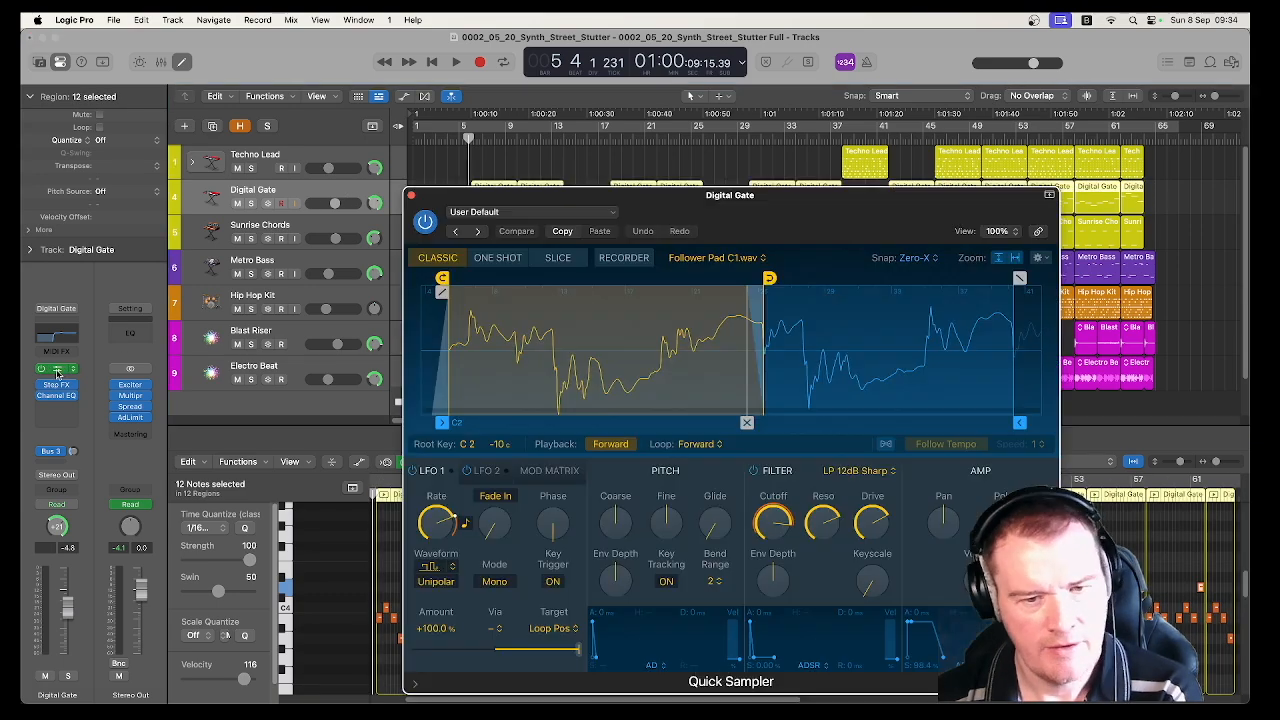
{"action": "left_click", "coordinate": [410, 196]}
Solo the Digital Gate track and play it from the start of its first region
{"action": "key", "text": "space"}
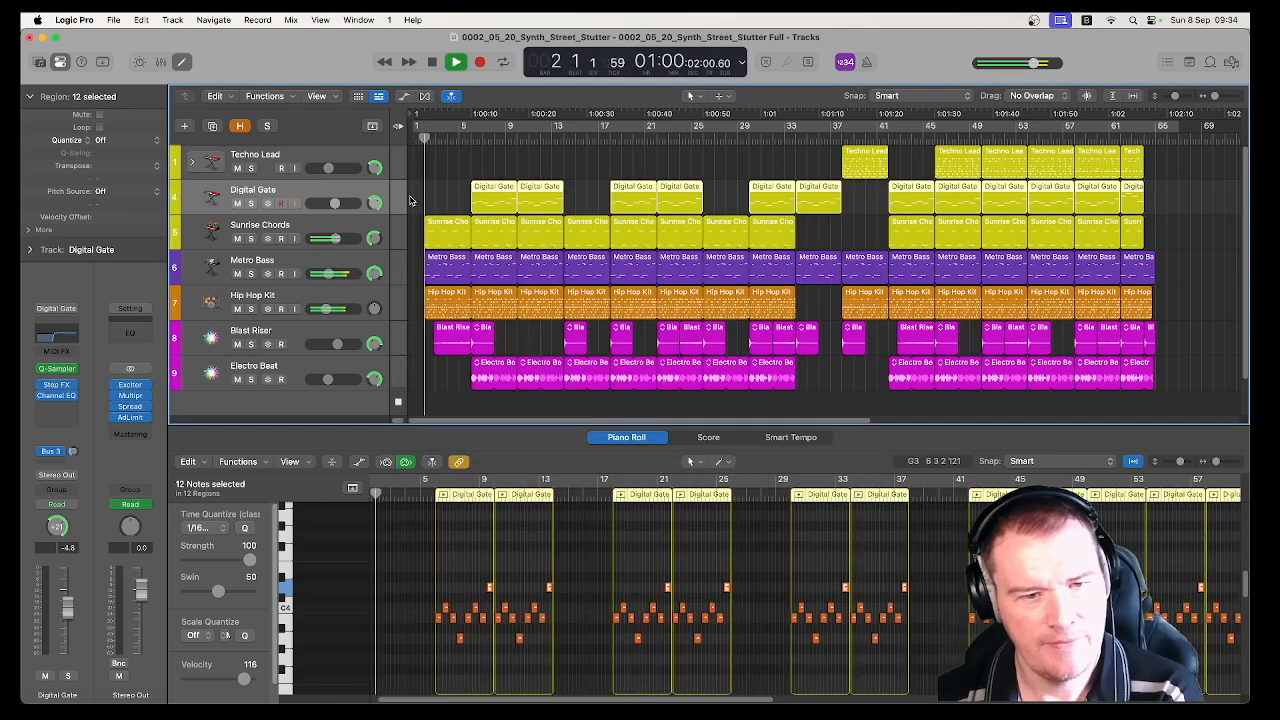
{"action": "key", "text": "space"}
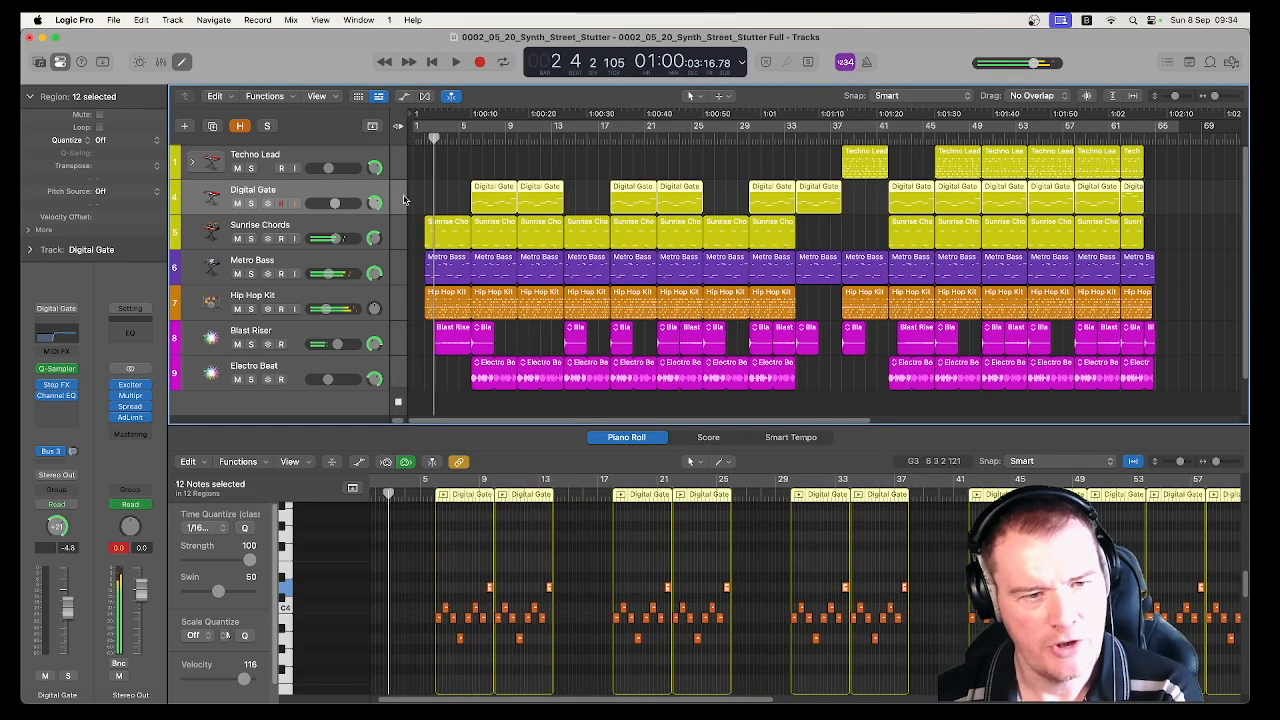
{"action": "left_click", "coordinate": [251, 203]}
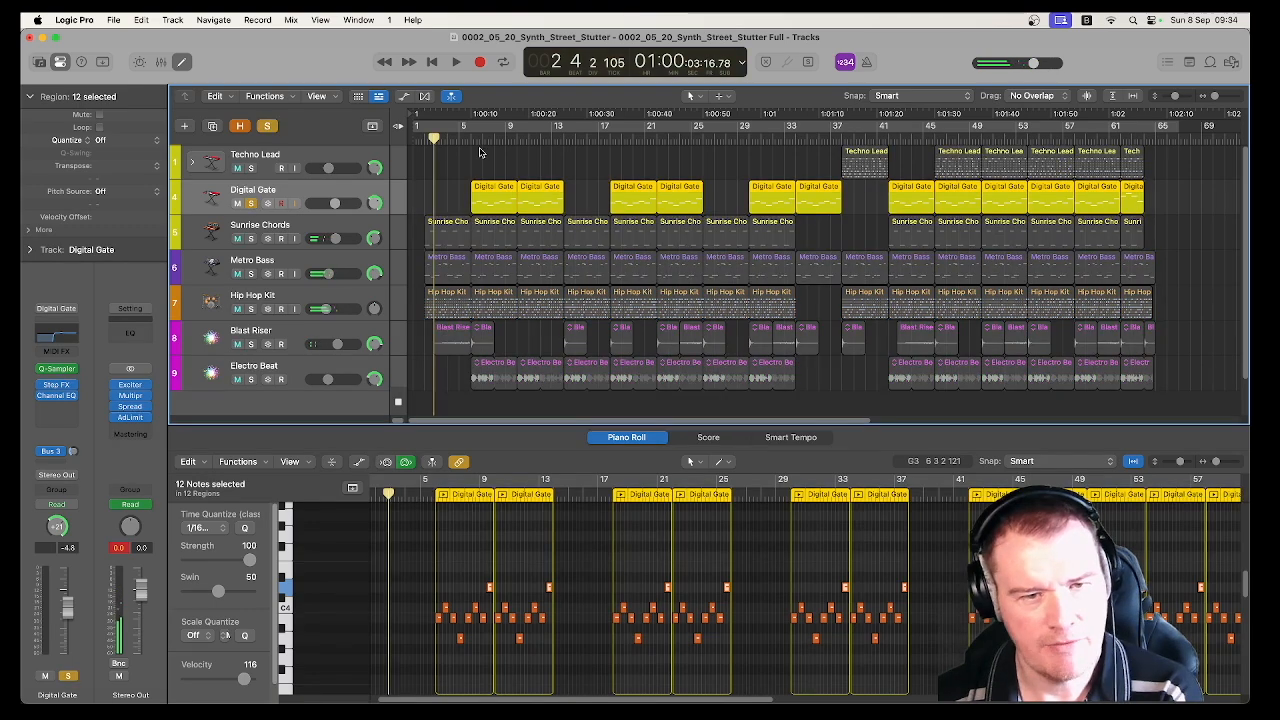
{"action": "left_click", "coordinate": [470, 138]}
{"action": "key", "text": "space"}
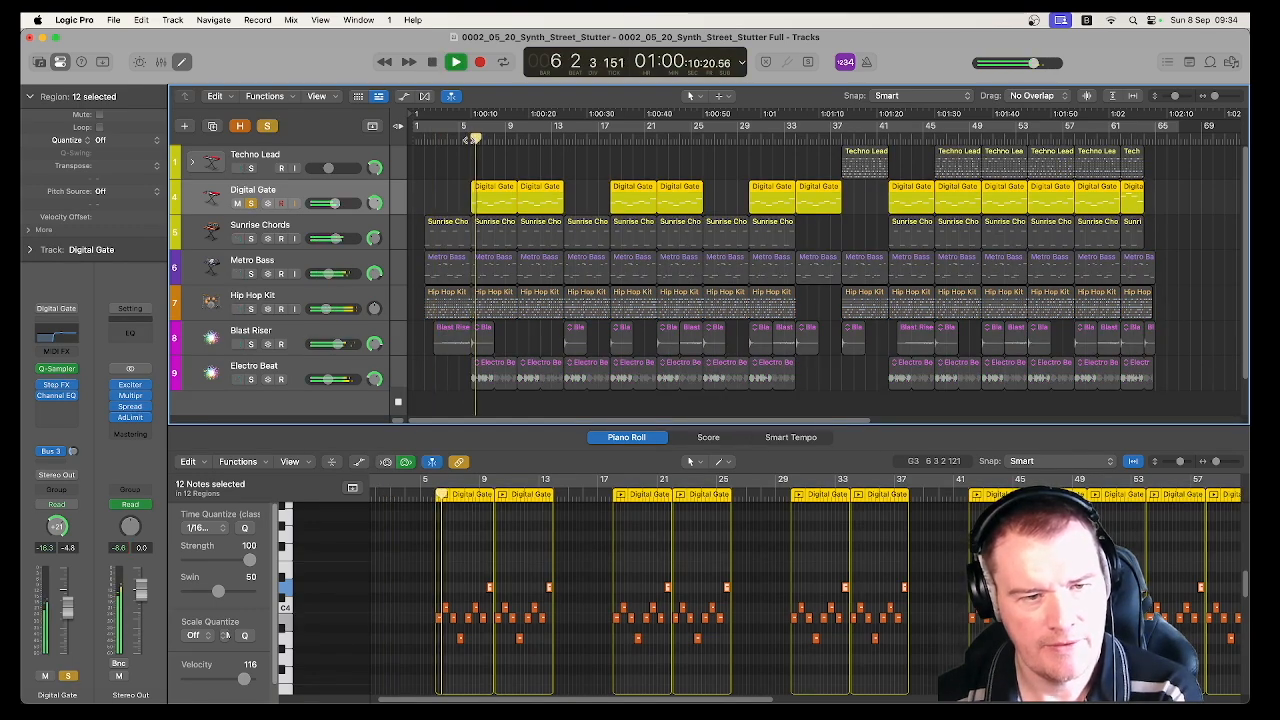
Examine Digital Gate's Quick Sampler and its LFO 1 rate during playback, then stop and close the plug-in
{"action": "left_click", "coordinate": [57, 369]}
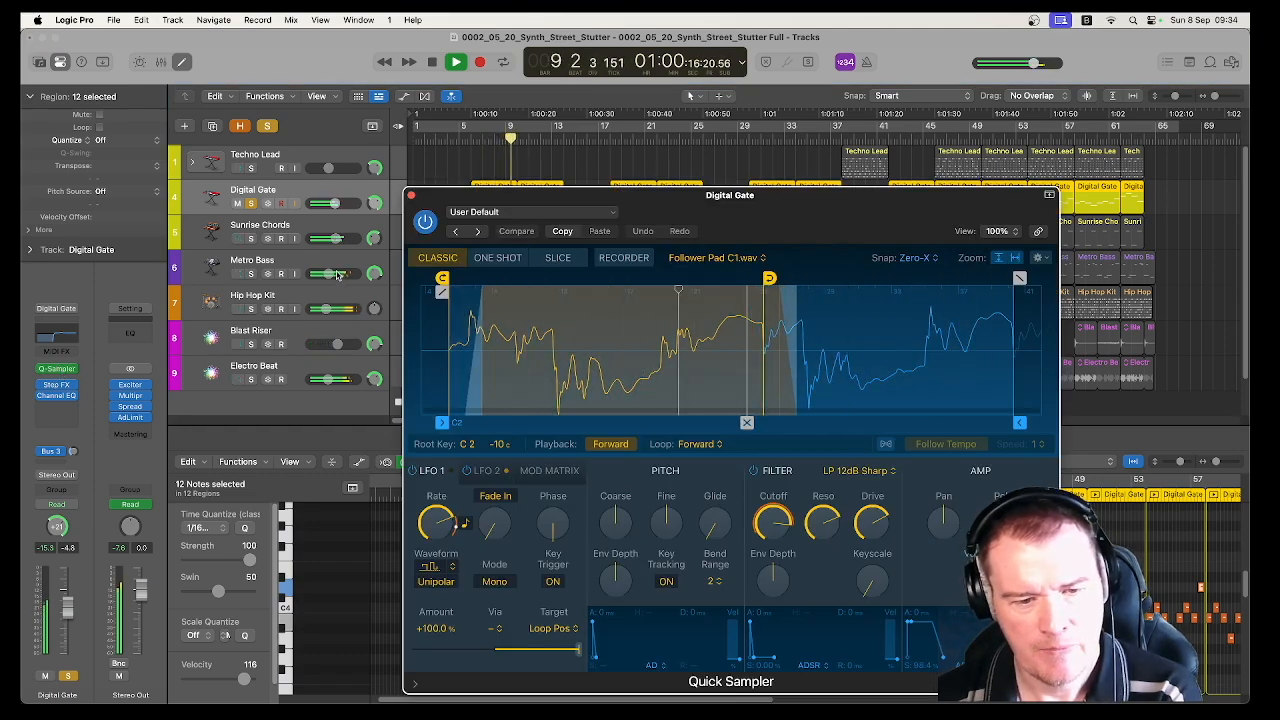
{"action": "mouse_move", "coordinate": [453, 526]}
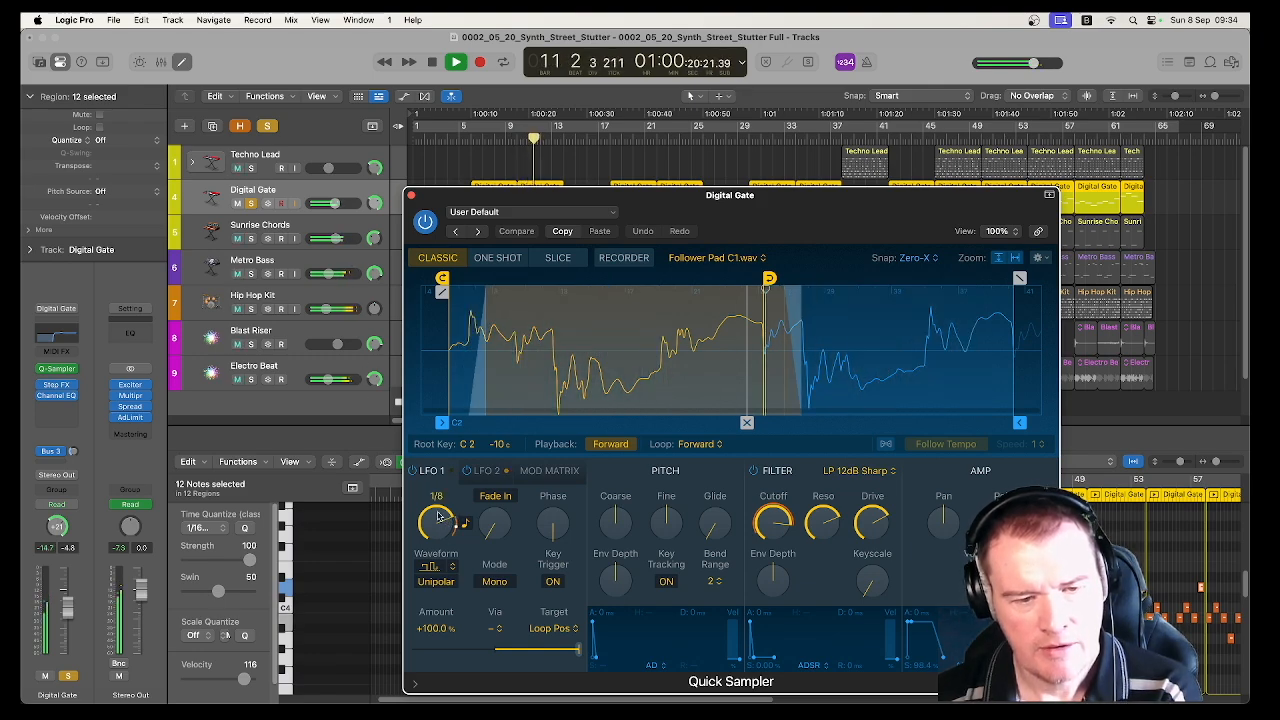
{"action": "key", "text": "space"}
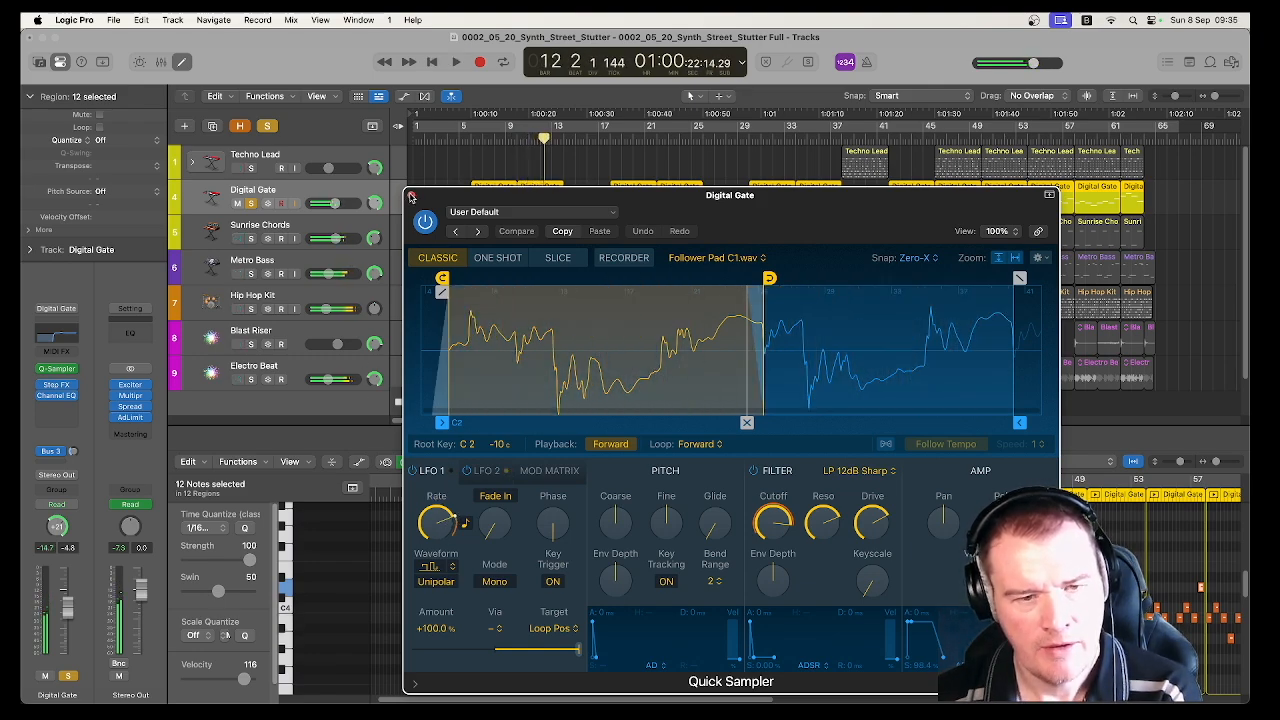
{"action": "left_click", "coordinate": [410, 196]}
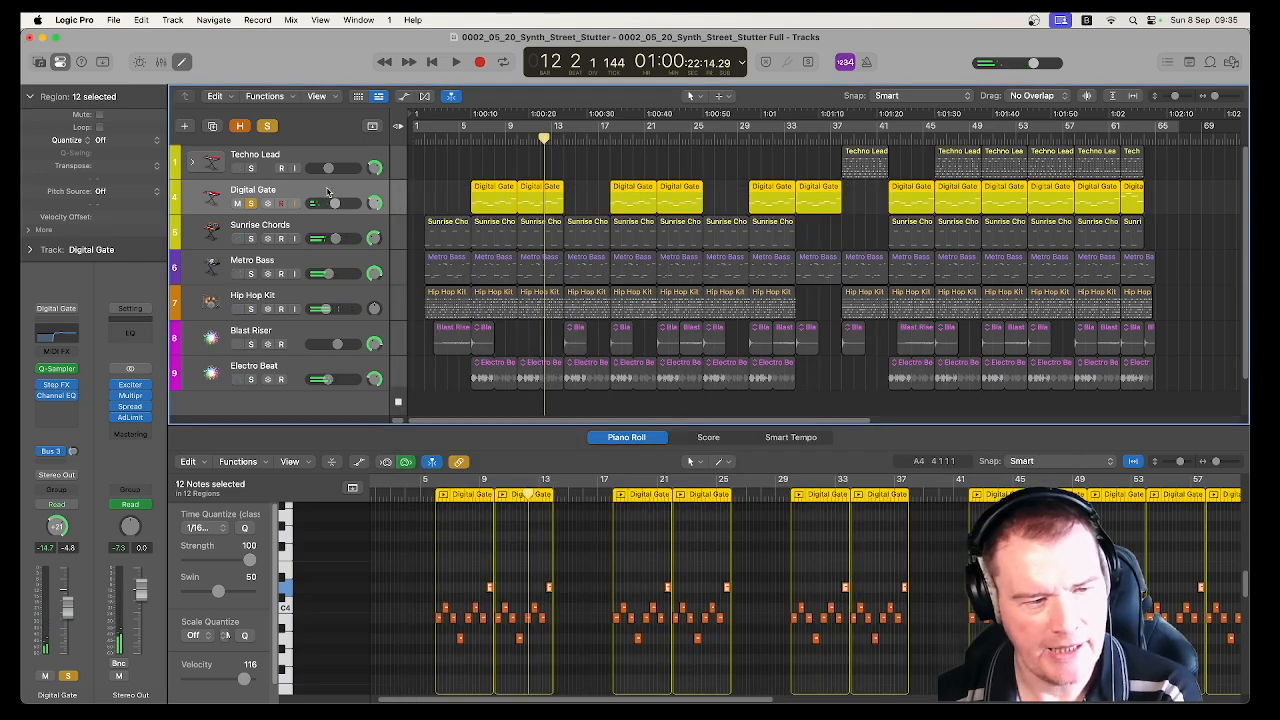
Open Step FX on Digital Gate and play the track to hear the effect, keeping the plug-in in view
{"action": "left_click", "coordinate": [57, 386]}
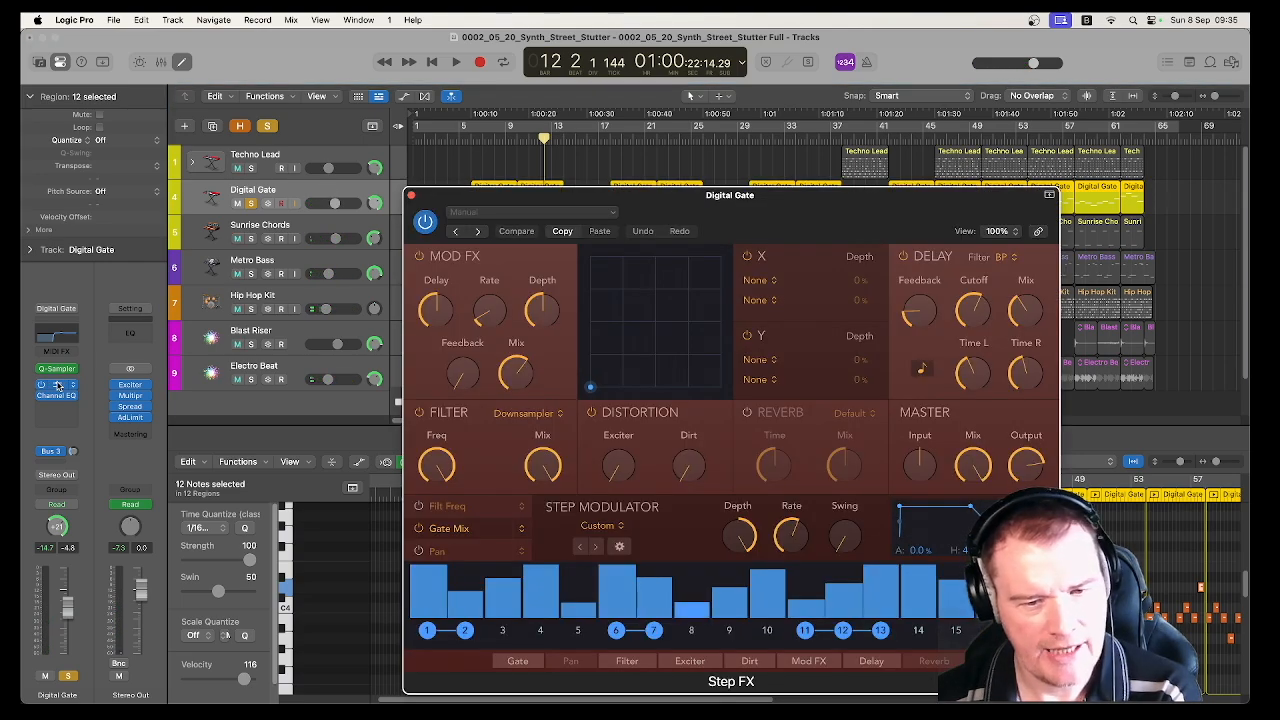
{"action": "left_click_drag", "start_coordinate": [515, 192], "coordinate": [473, 124]}
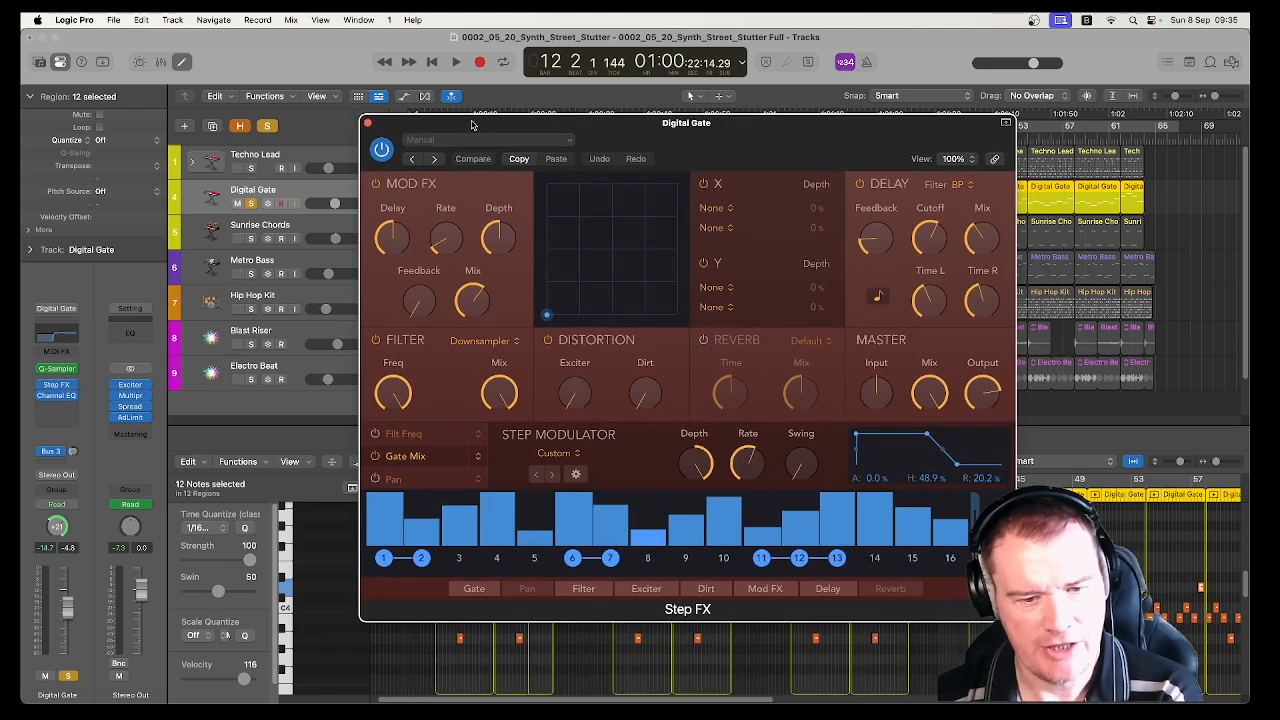
{"action": "key", "text": "space"}
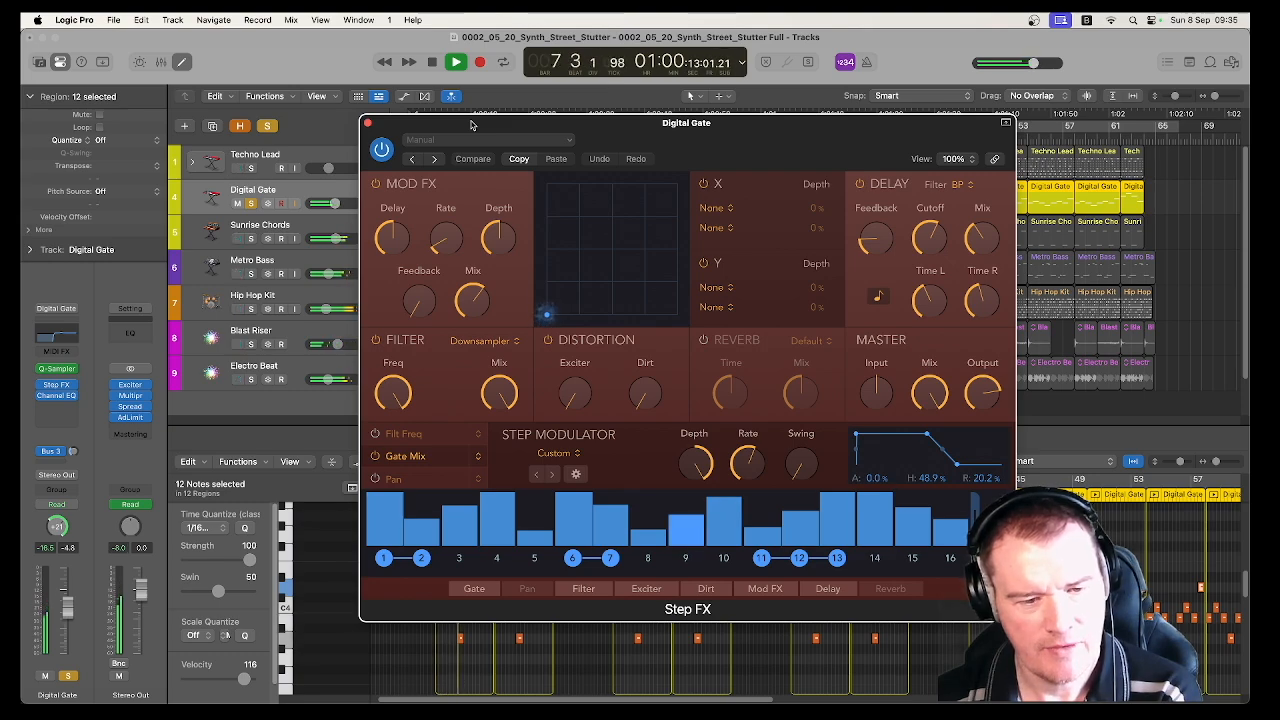
{"action": "key", "text": "space"}
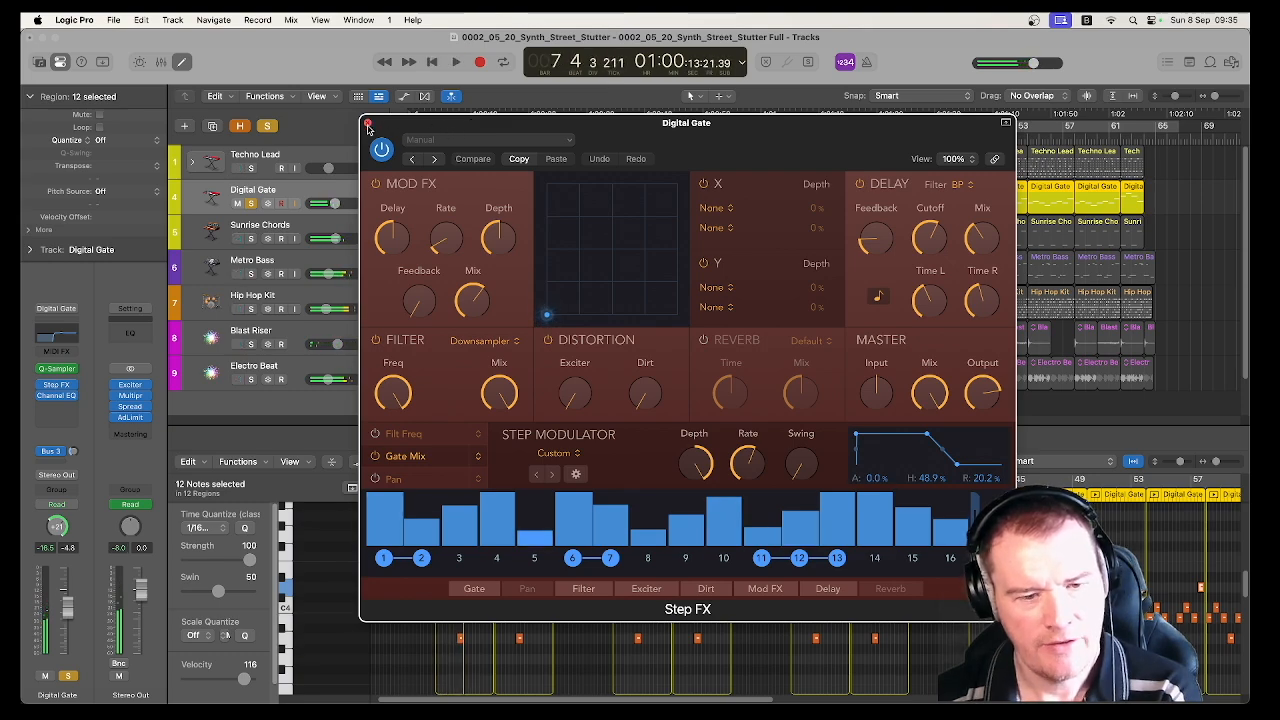
Compare the Filt Freq and Gate Mix step modulator patterns in Step FX, and close the plug-in
{"action": "left_click", "coordinate": [422, 438]}
{"action": "left_click", "coordinate": [418, 456]}
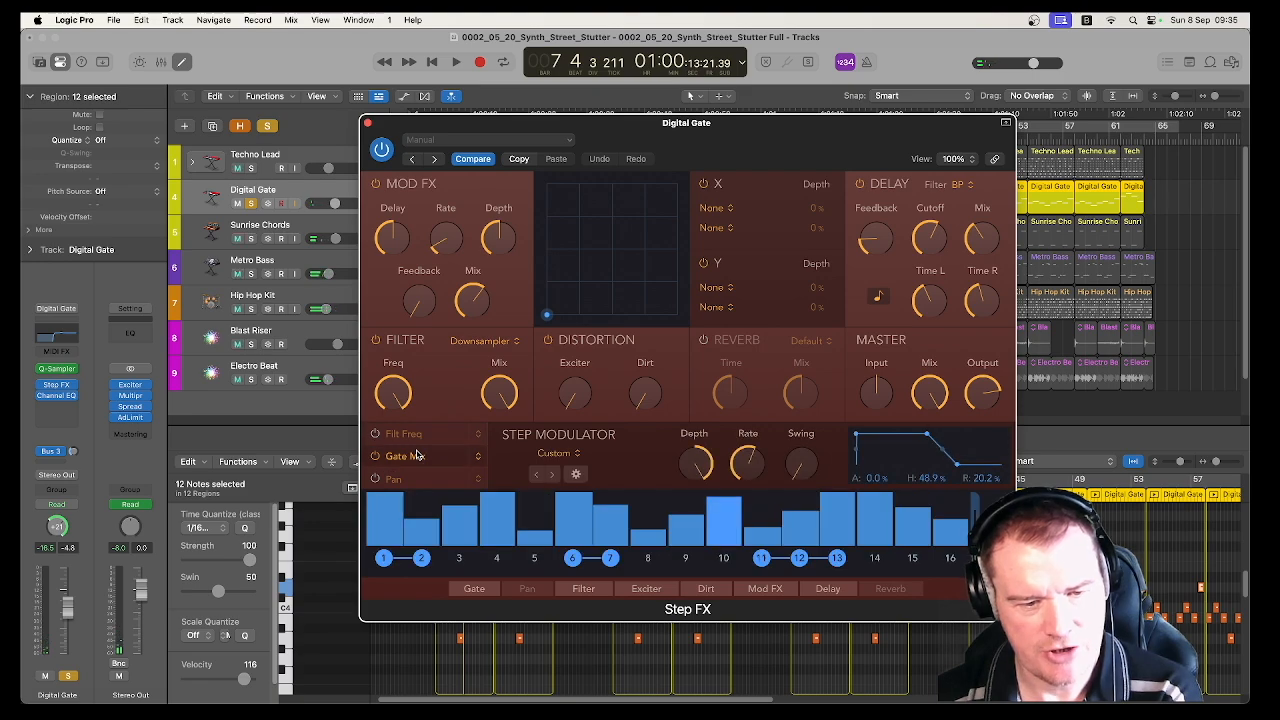
{"action": "left_click", "coordinate": [413, 435]}
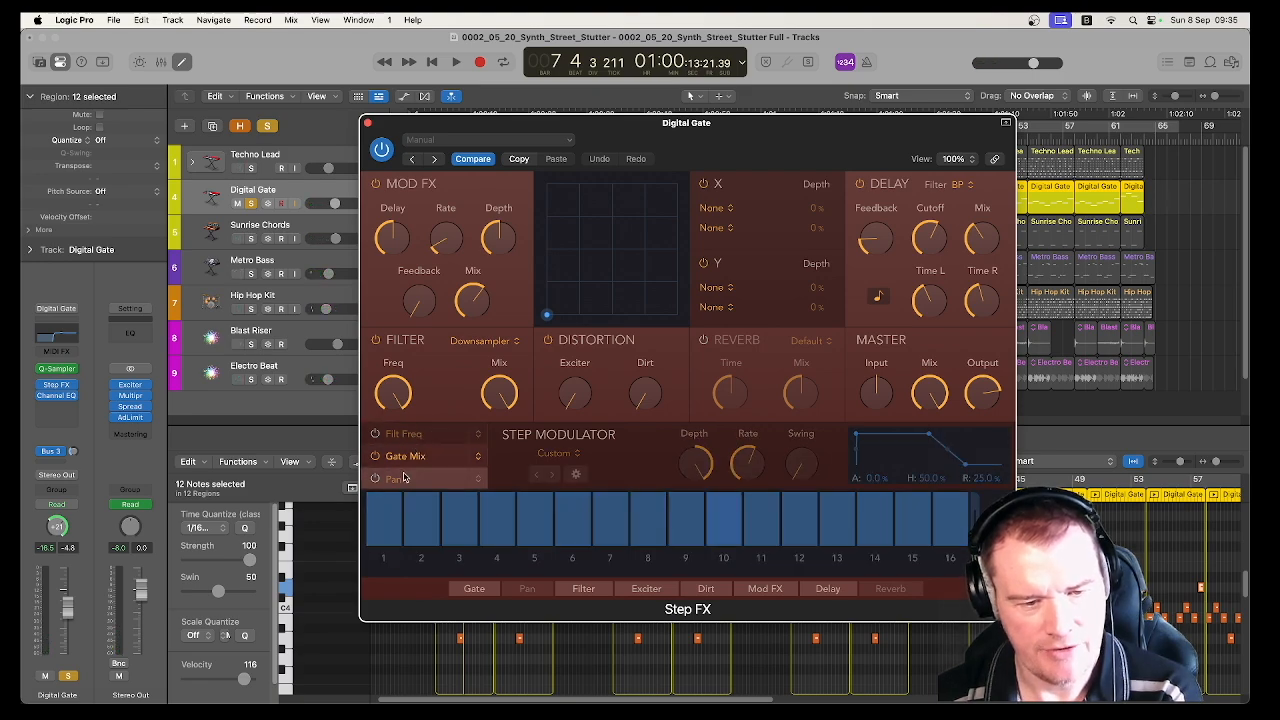
{"action": "left_click", "coordinate": [411, 457]}
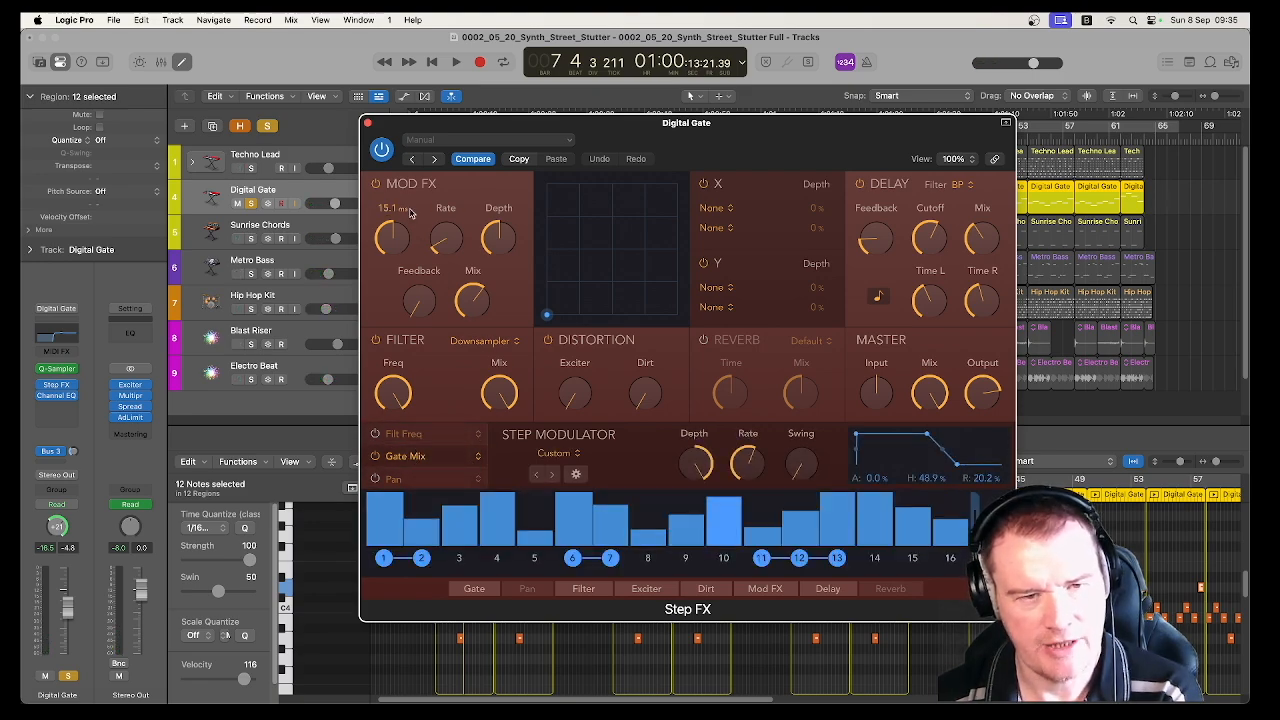
{"action": "left_click", "coordinate": [367, 123]}
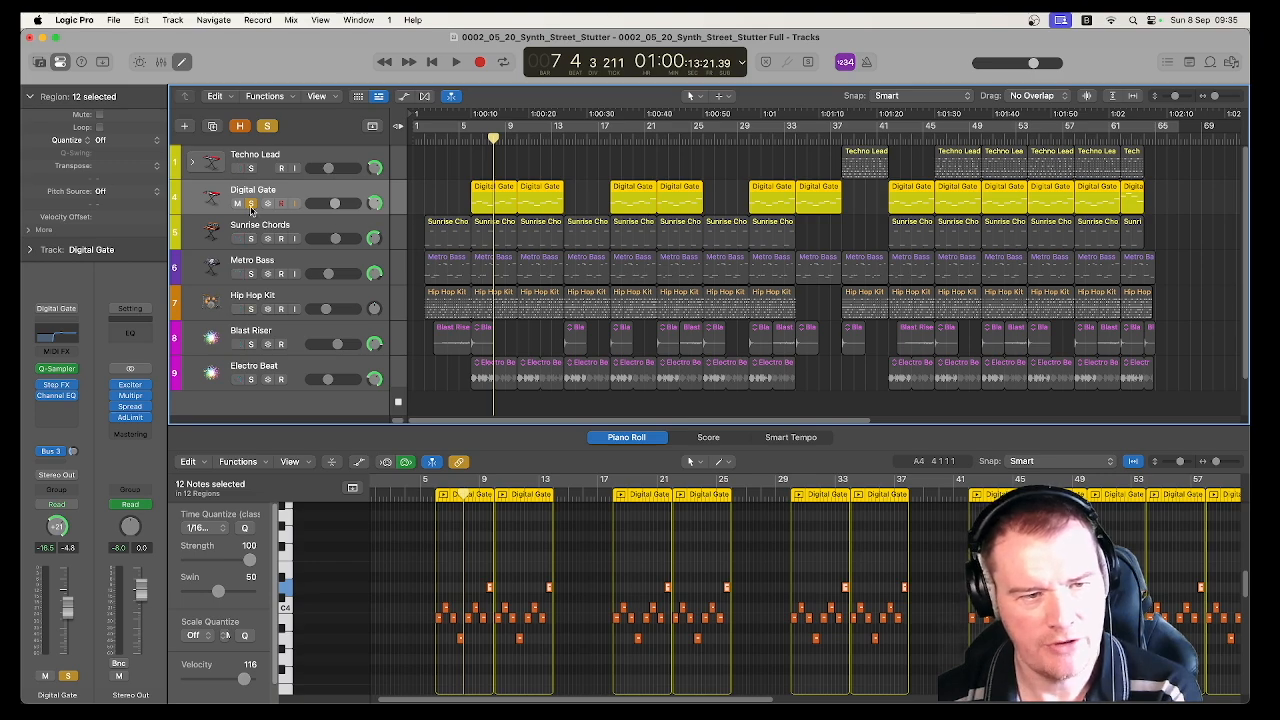
Play Digital Gate and Sunrise Chords soloed together from the first Digital Gate region, then turn off both solos
{"action": "left_click", "coordinate": [251, 238]}
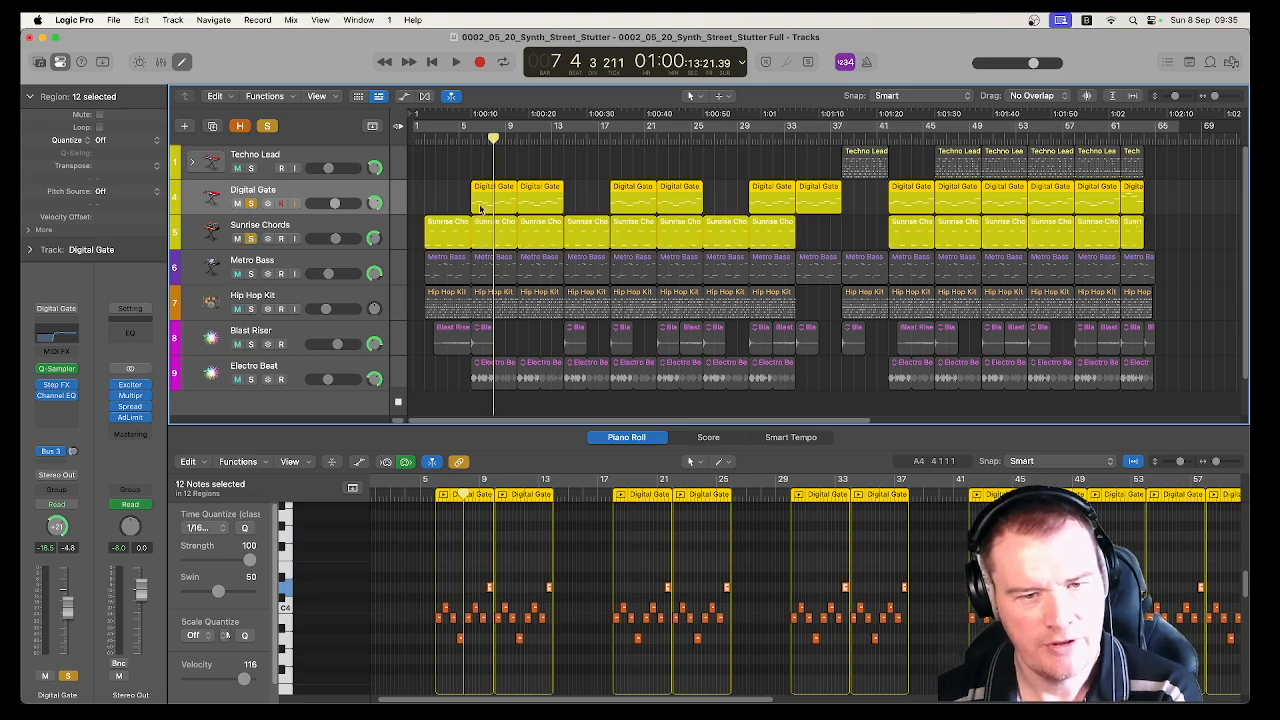
{"action": "left_click", "coordinate": [468, 140]}
{"action": "key", "text": "space"}
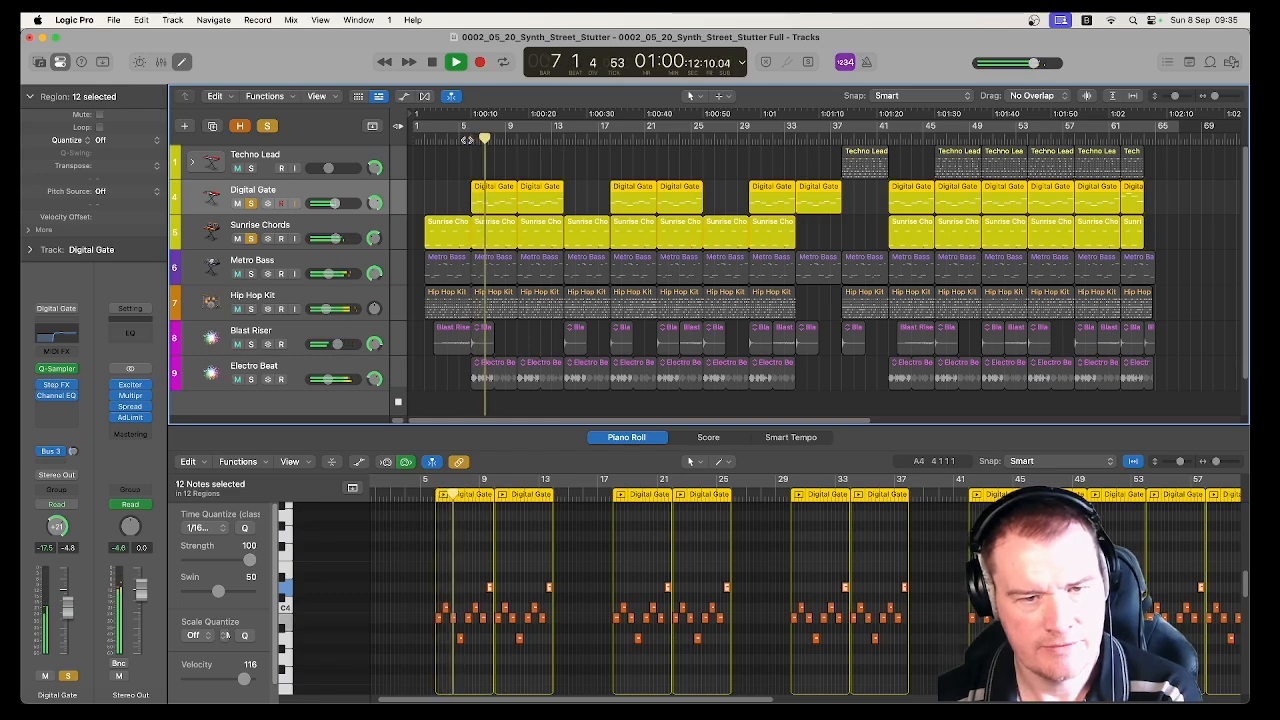
{"action": "left_click", "coordinate": [551, 140]}
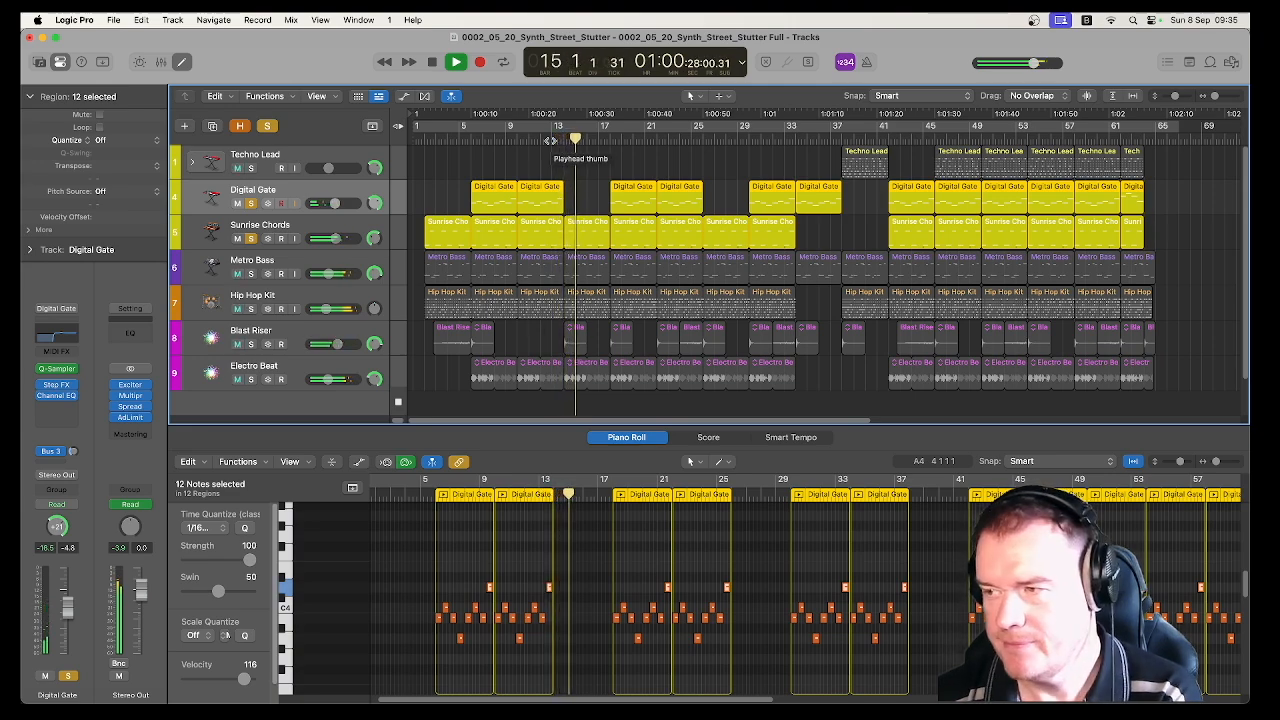
{"action": "key", "text": "space"}
{"action": "left_click", "coordinate": [251, 203]}
{"action": "left_click", "coordinate": [251, 238]}
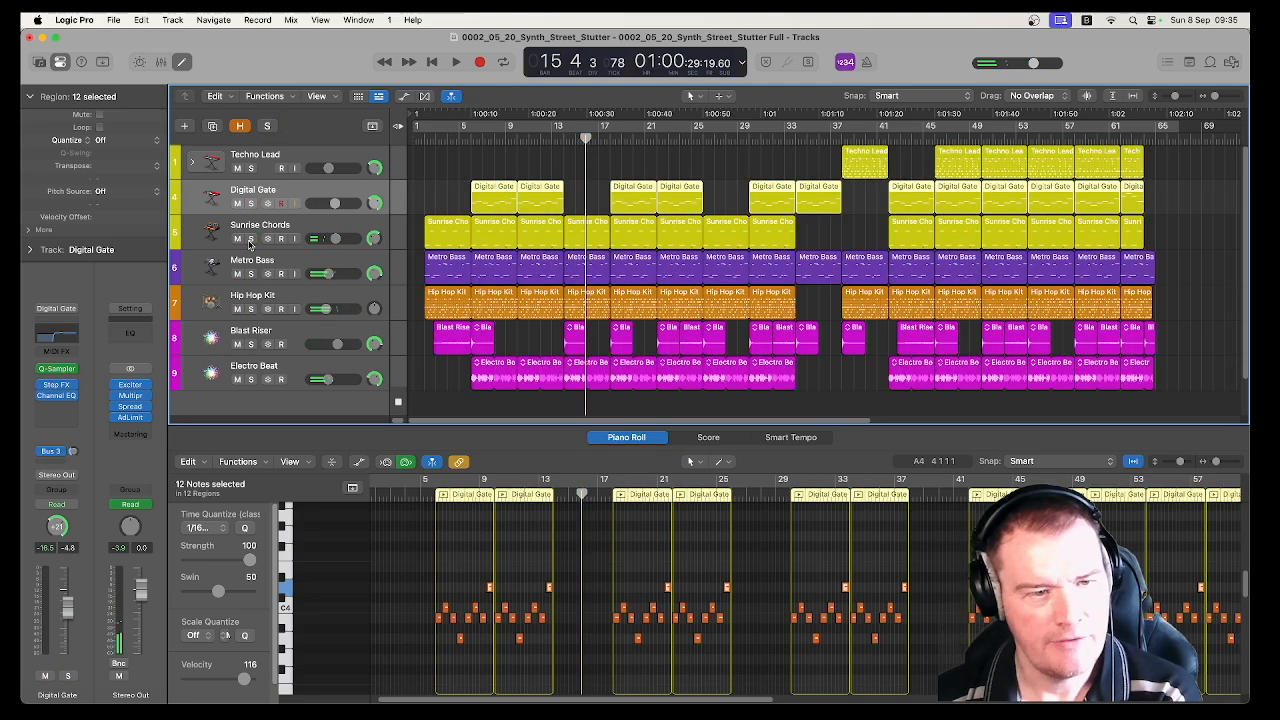
Select the Techno Lead track and examine its first region's pattern in the Step Sequencer
{"action": "left_click", "coordinate": [320, 164]}
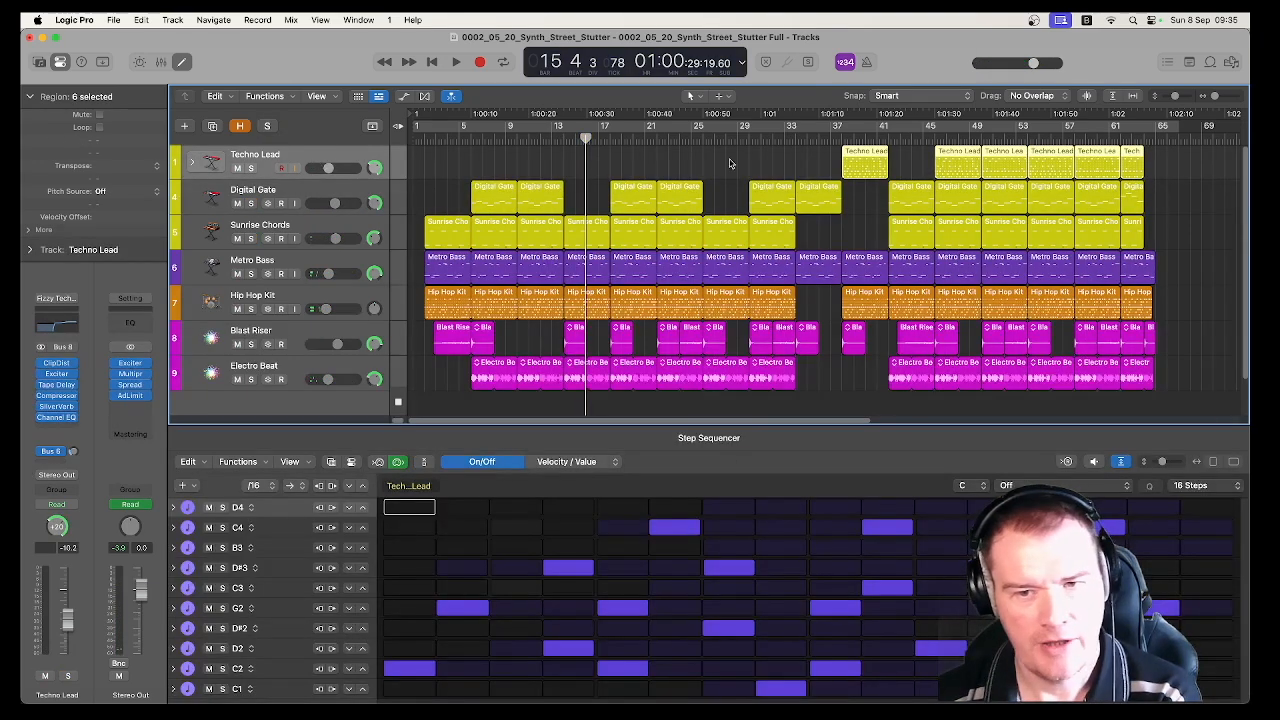
{"action": "left_click", "coordinate": [833, 152]}
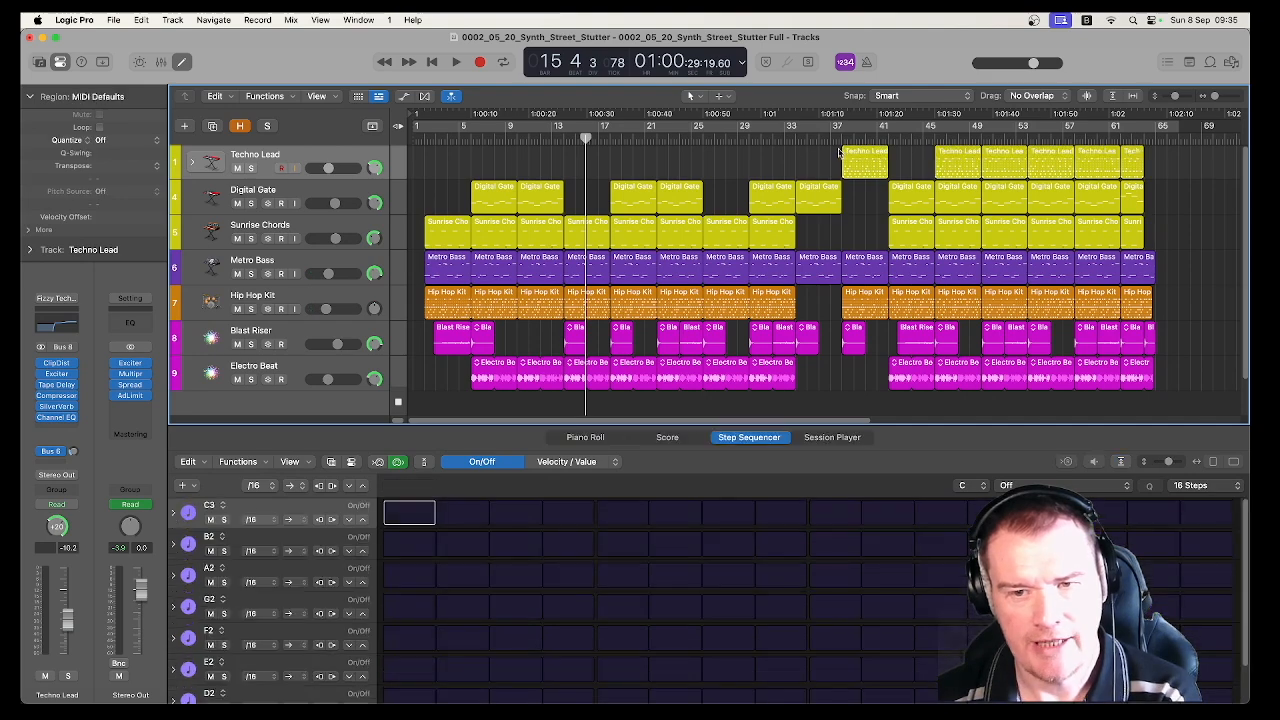
{"action": "left_click", "coordinate": [852, 152]}
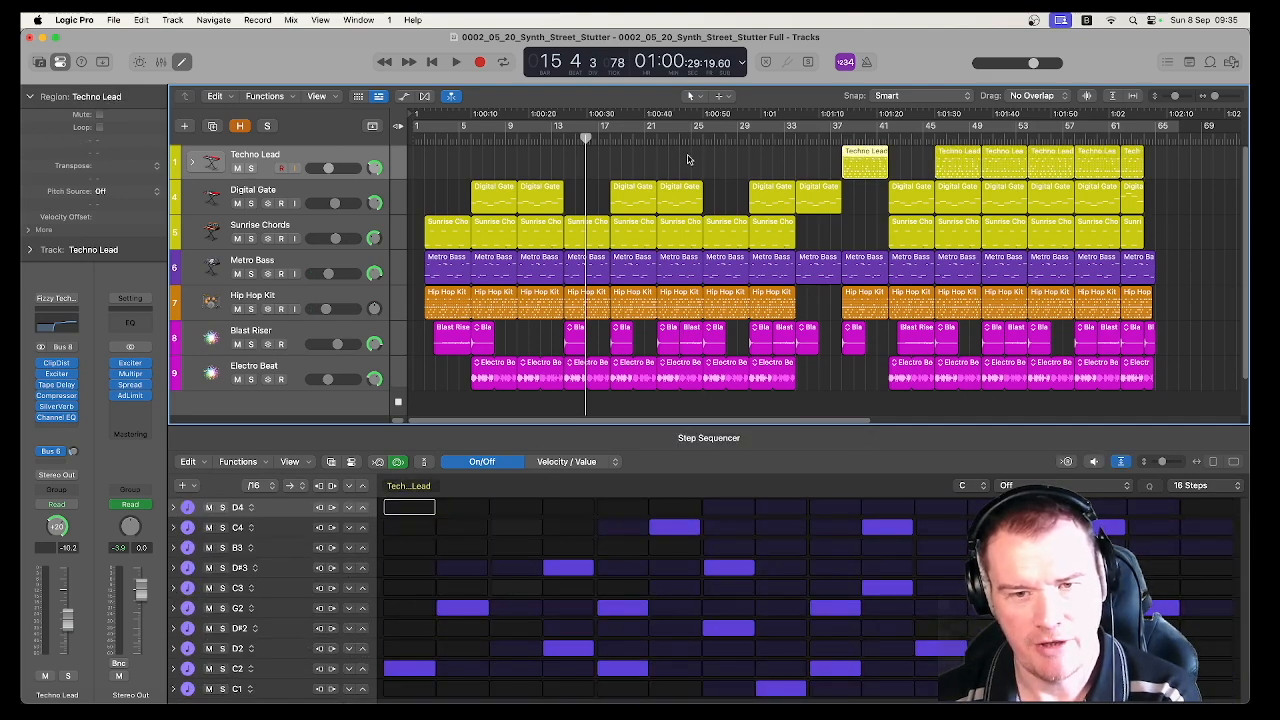
Create an empty pattern region on the Techno Lead track around bar 24
{"action": "right_click", "coordinate": [688, 158]}
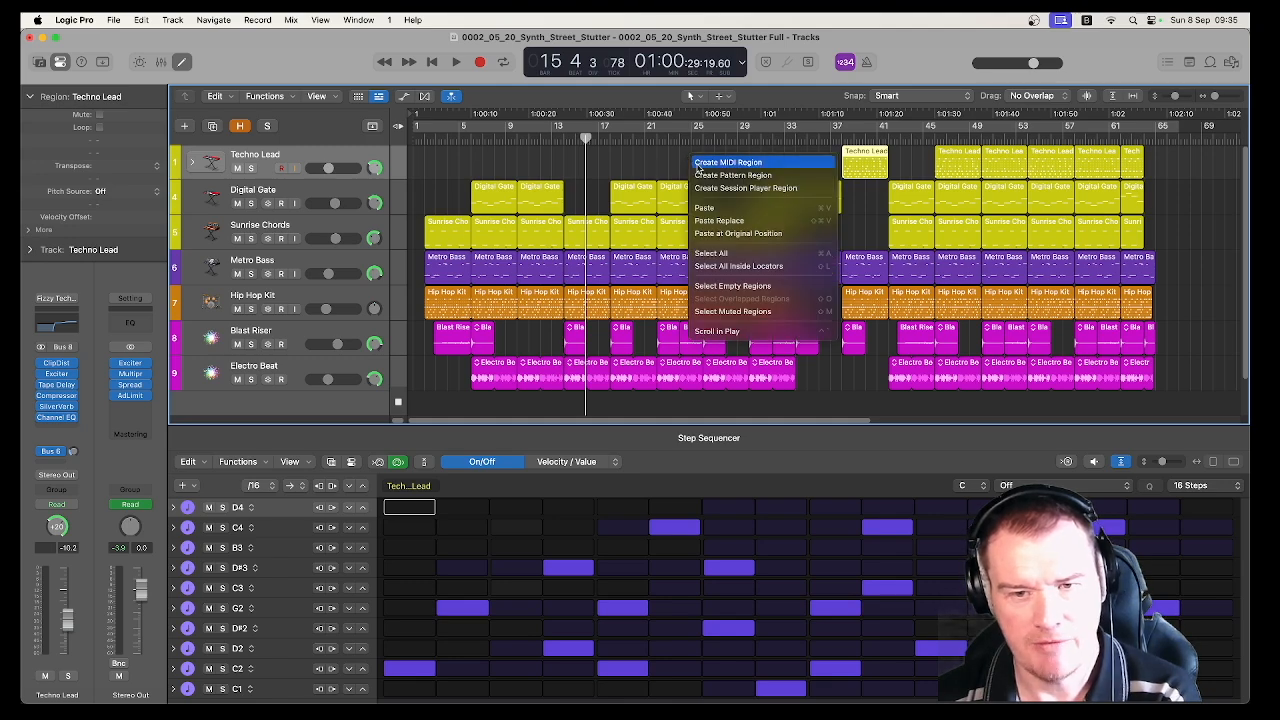
{"action": "left_click", "coordinate": [701, 176]}
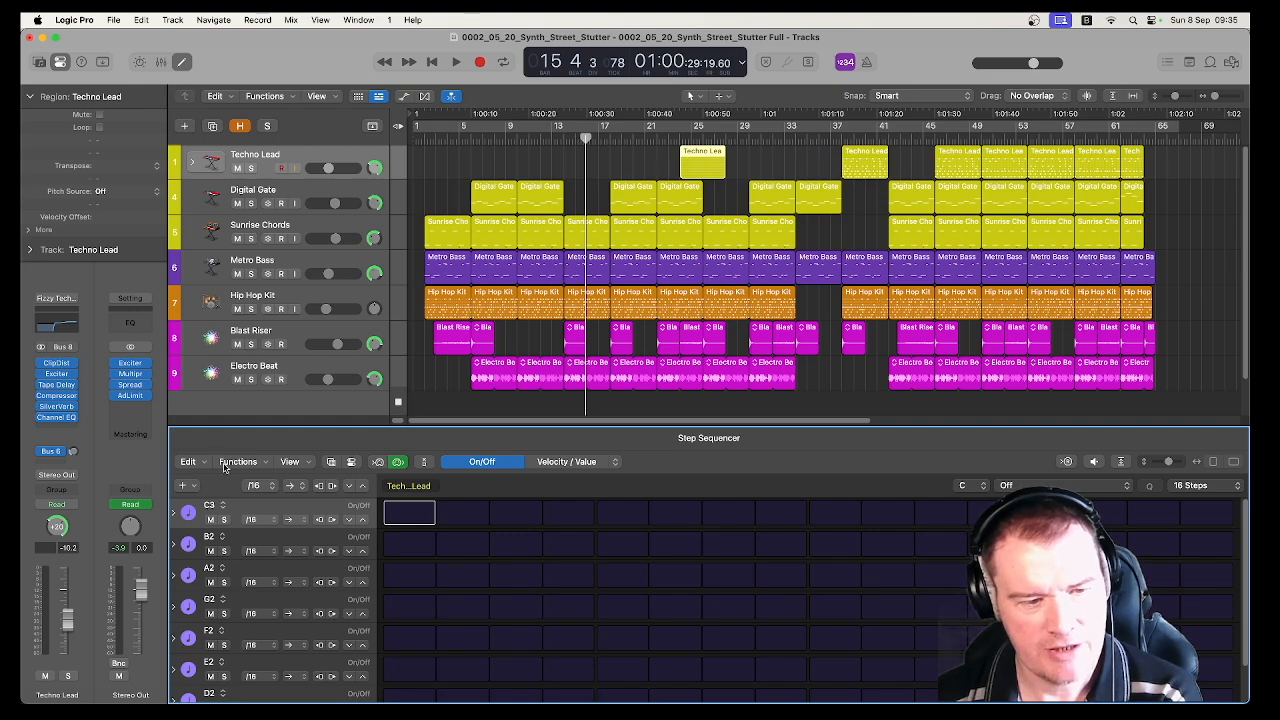
{"action": "left_click", "coordinate": [193, 462]}
{"action": "left_click", "coordinate": [231, 490]}
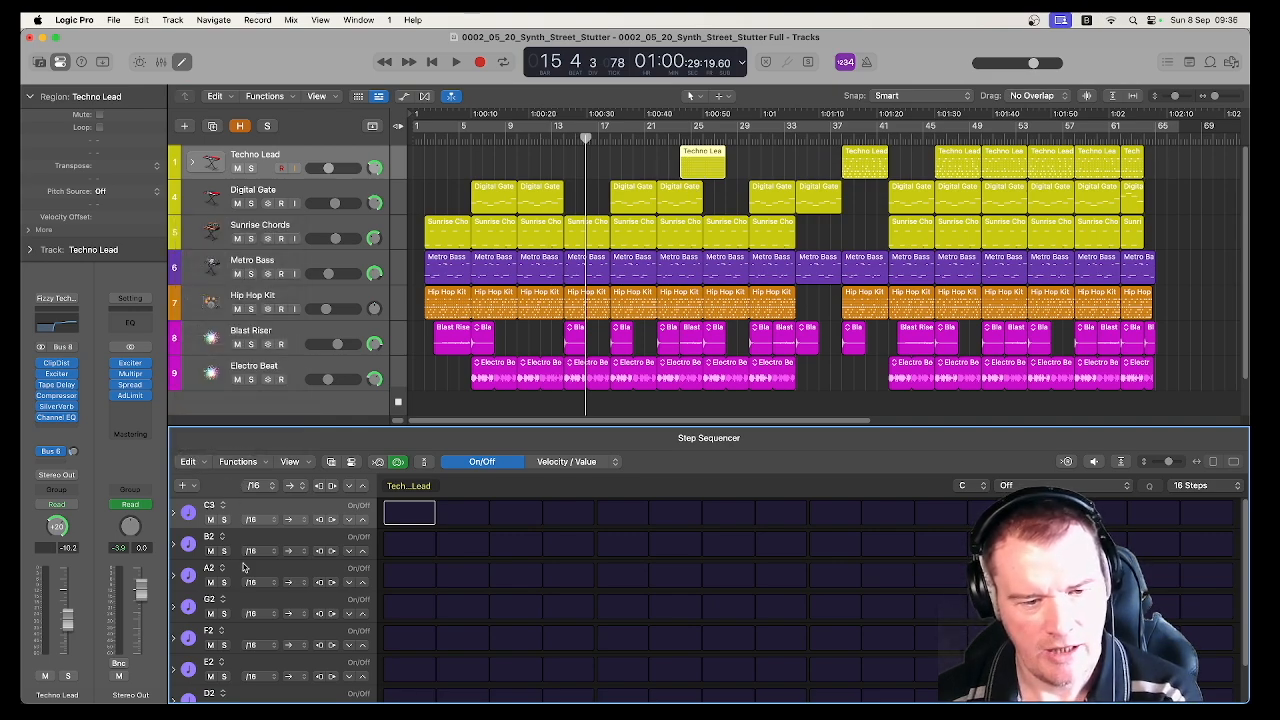
{"action": "right_click", "coordinate": [712, 172]}
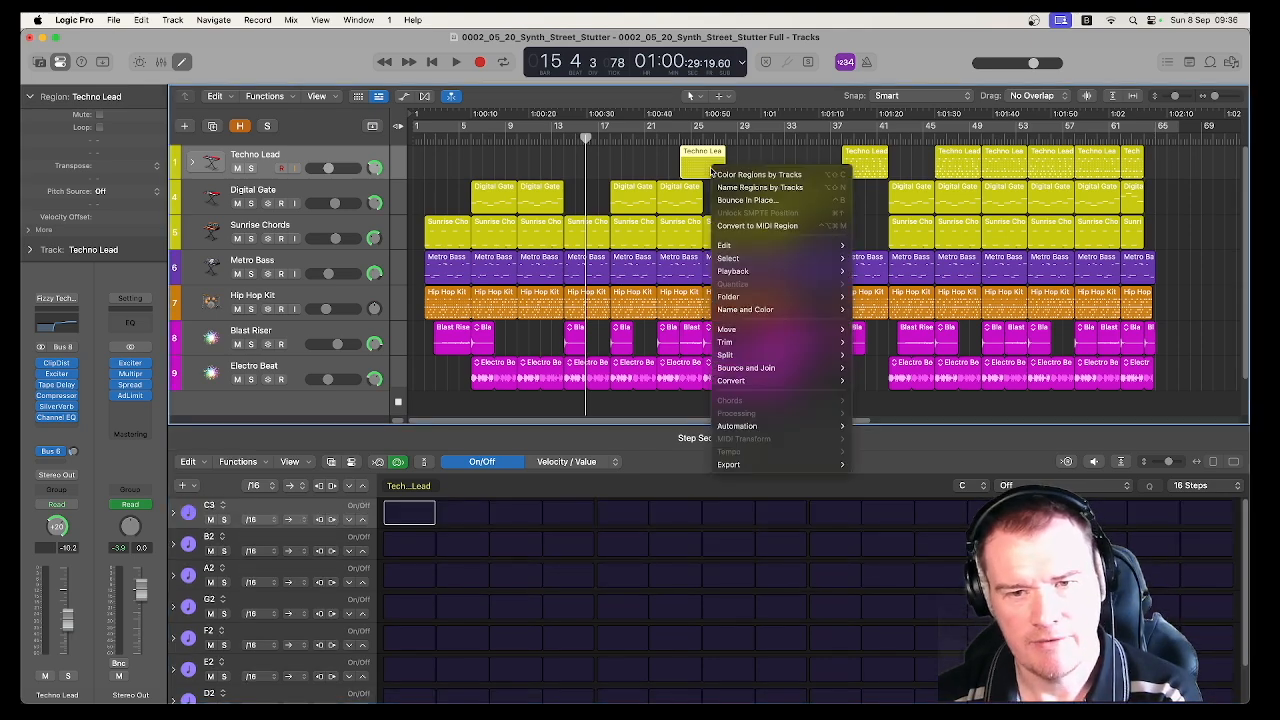
{"action": "left_click", "coordinate": [668, 159]}
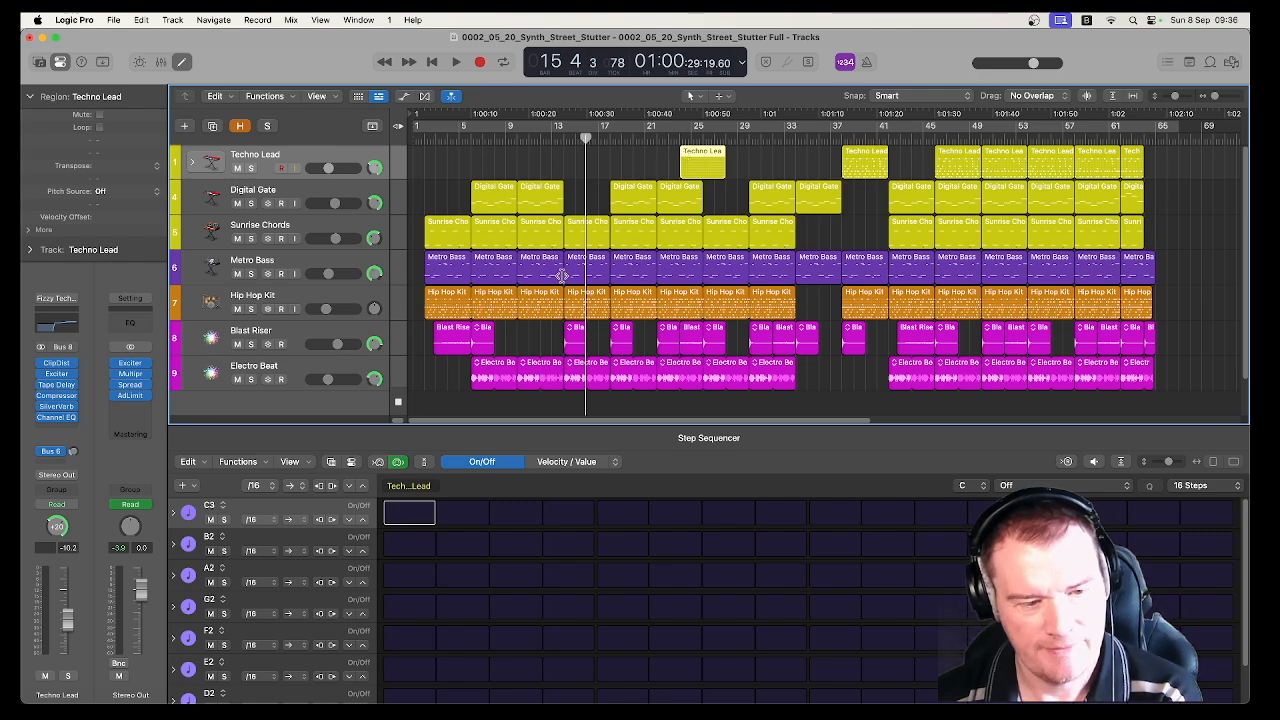
{"action": "left_click", "coordinate": [183, 486]}
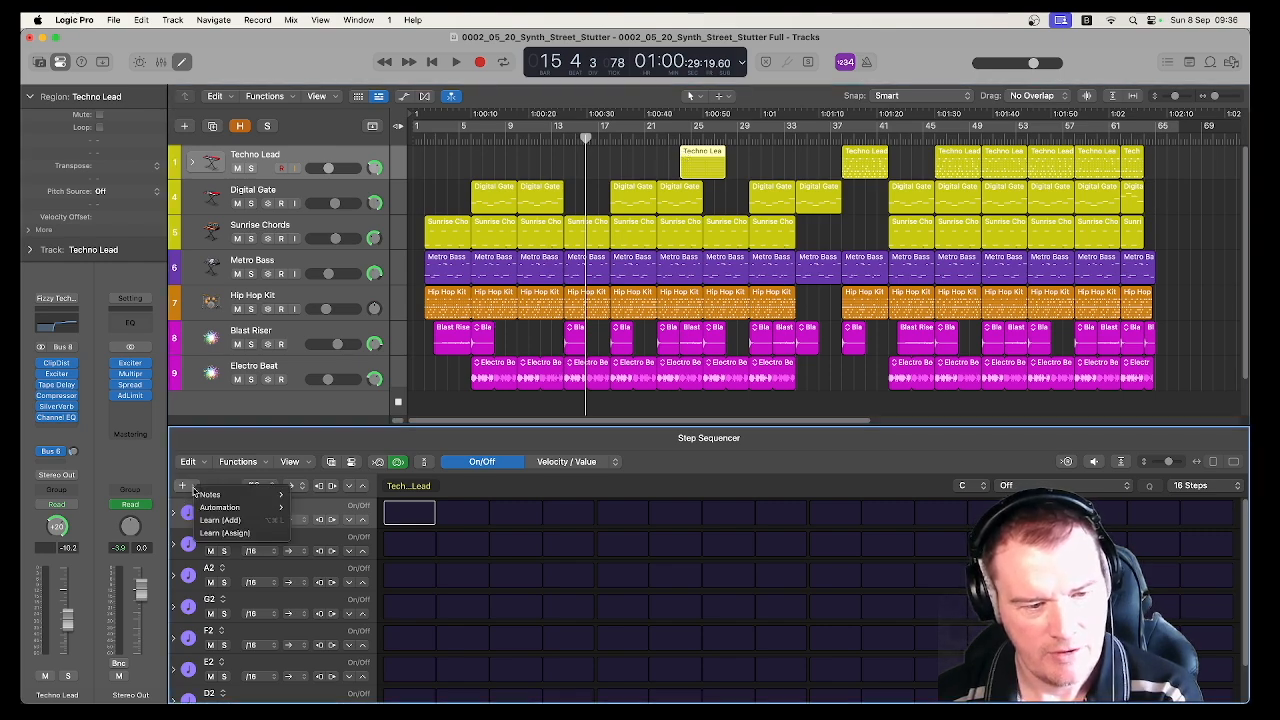
{"action": "left_click", "coordinate": [199, 472]}
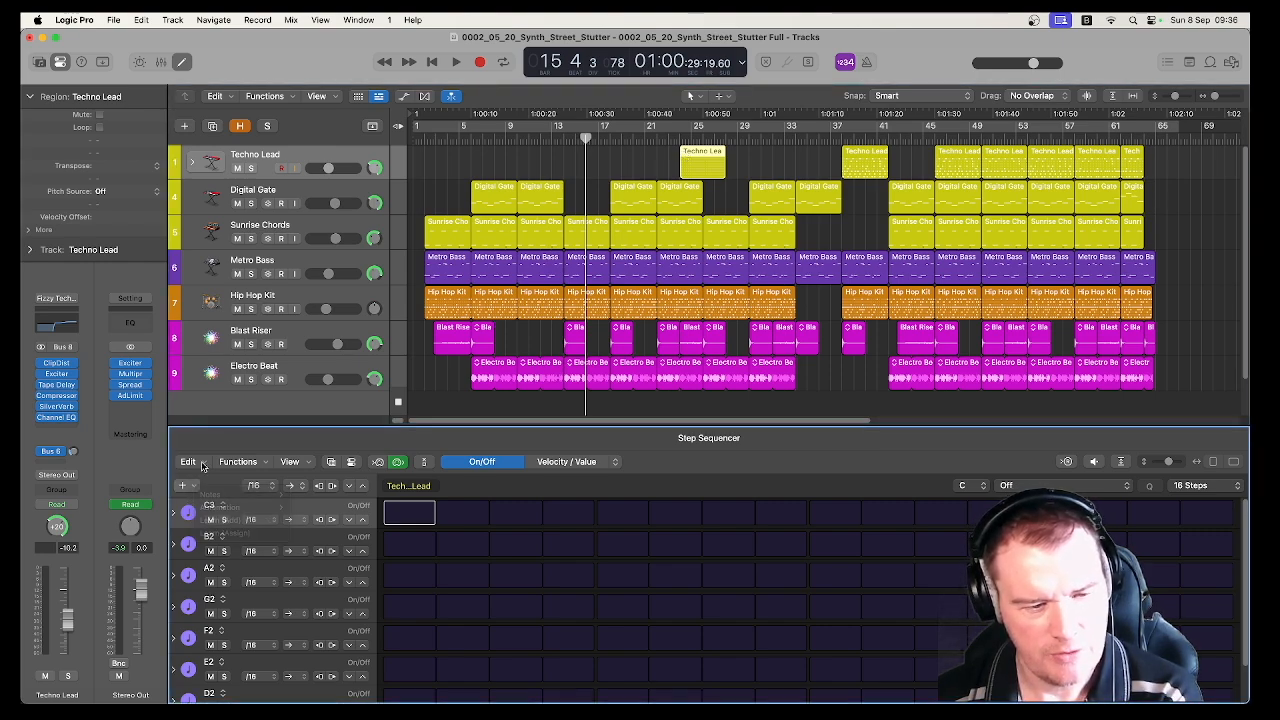
{"action": "left_click", "coordinate": [190, 462]}
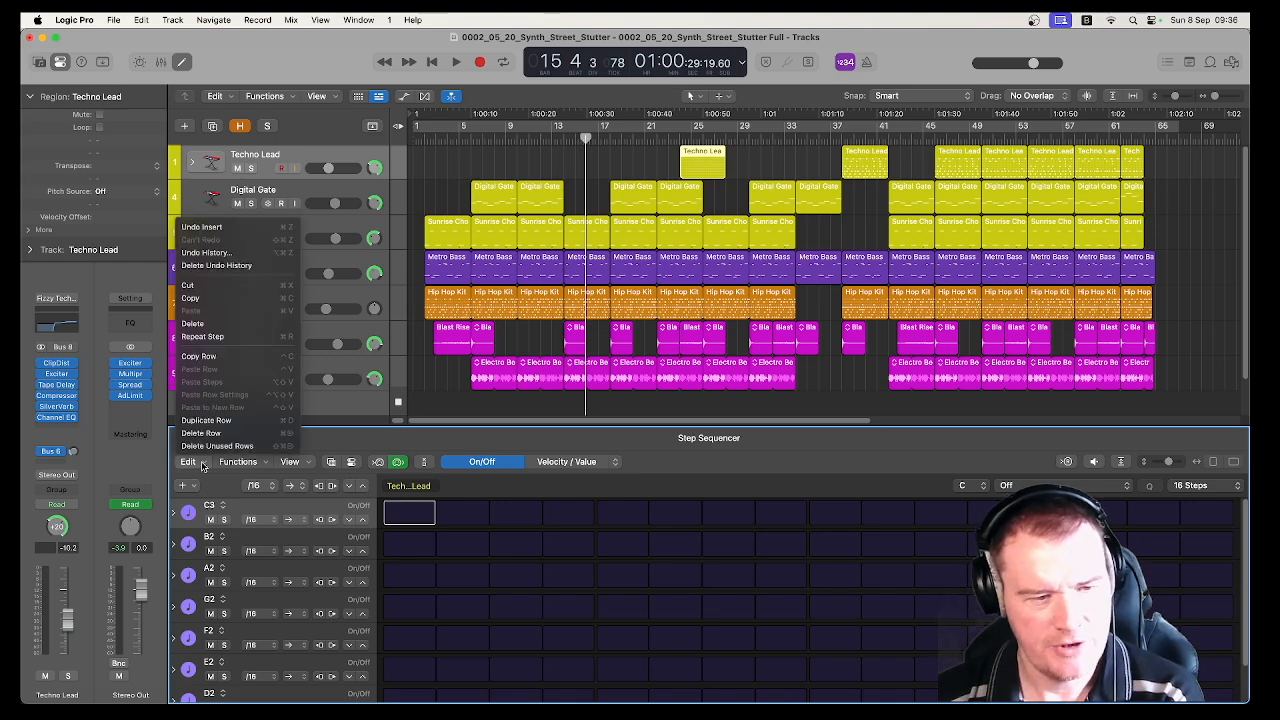
{"action": "left_click", "coordinate": [241, 479]}
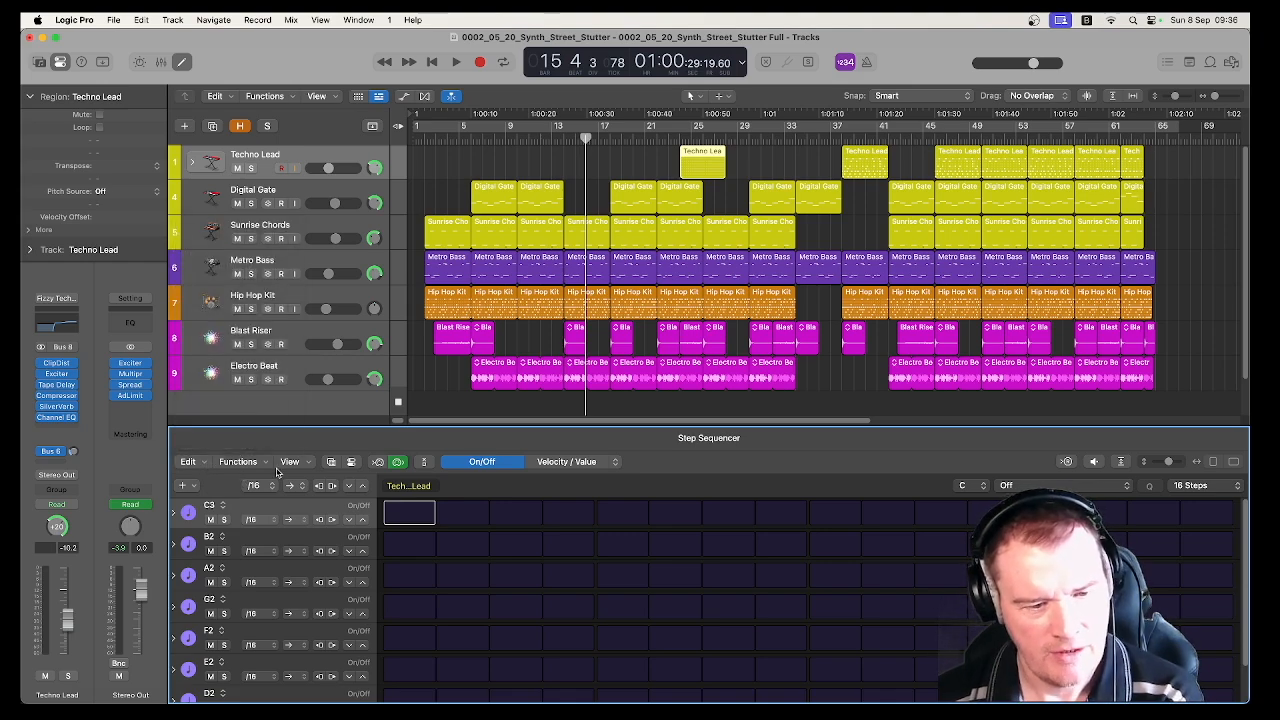
Delete the empty Techno Lead region around bar 24, and show the pattern of the region at bar 38 with the playhead at its start
{"action": "left_click", "coordinate": [701, 150]}
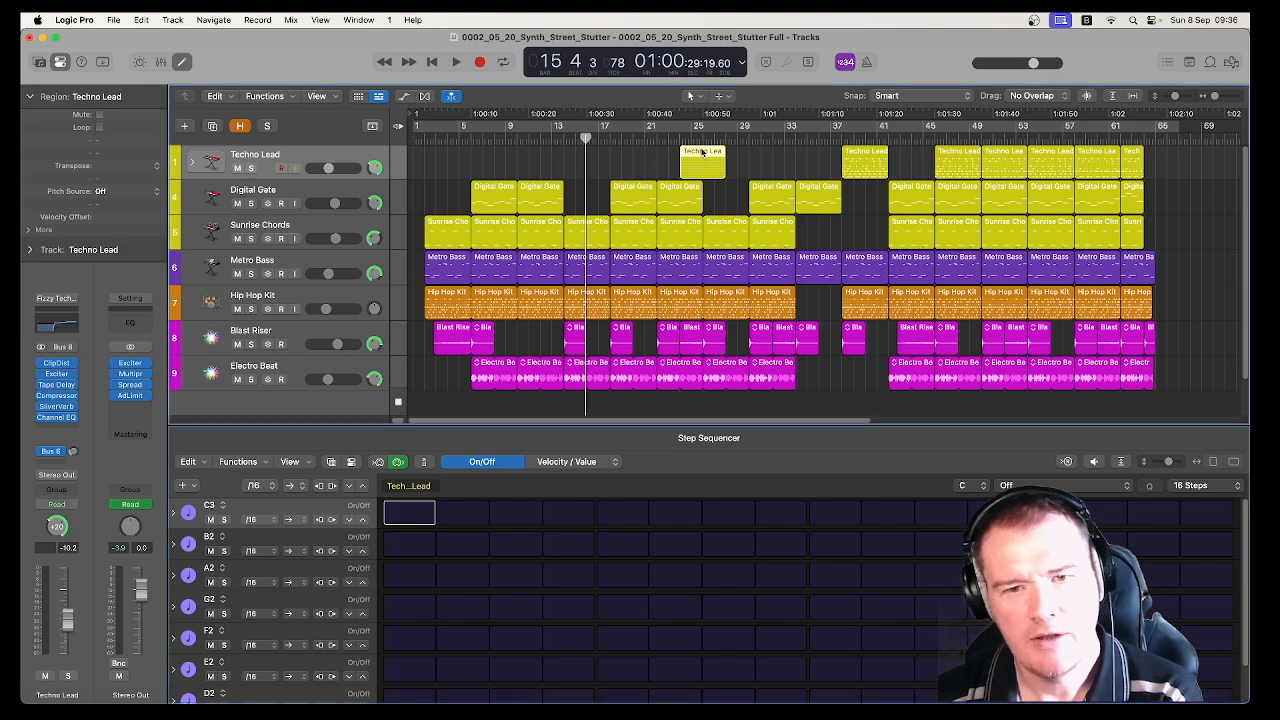
{"action": "key", "text": "Delete"}
{"action": "left_click", "coordinate": [857, 152]}
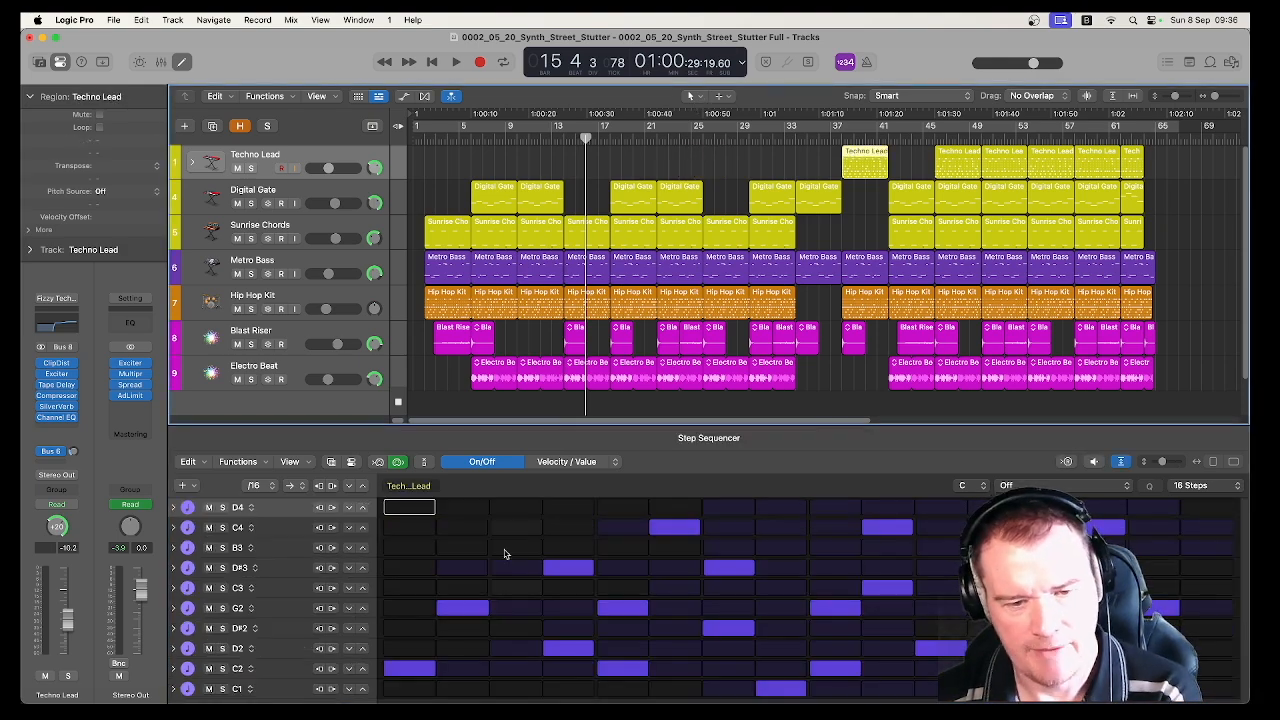
{"action": "left_click", "coordinate": [841, 139]}
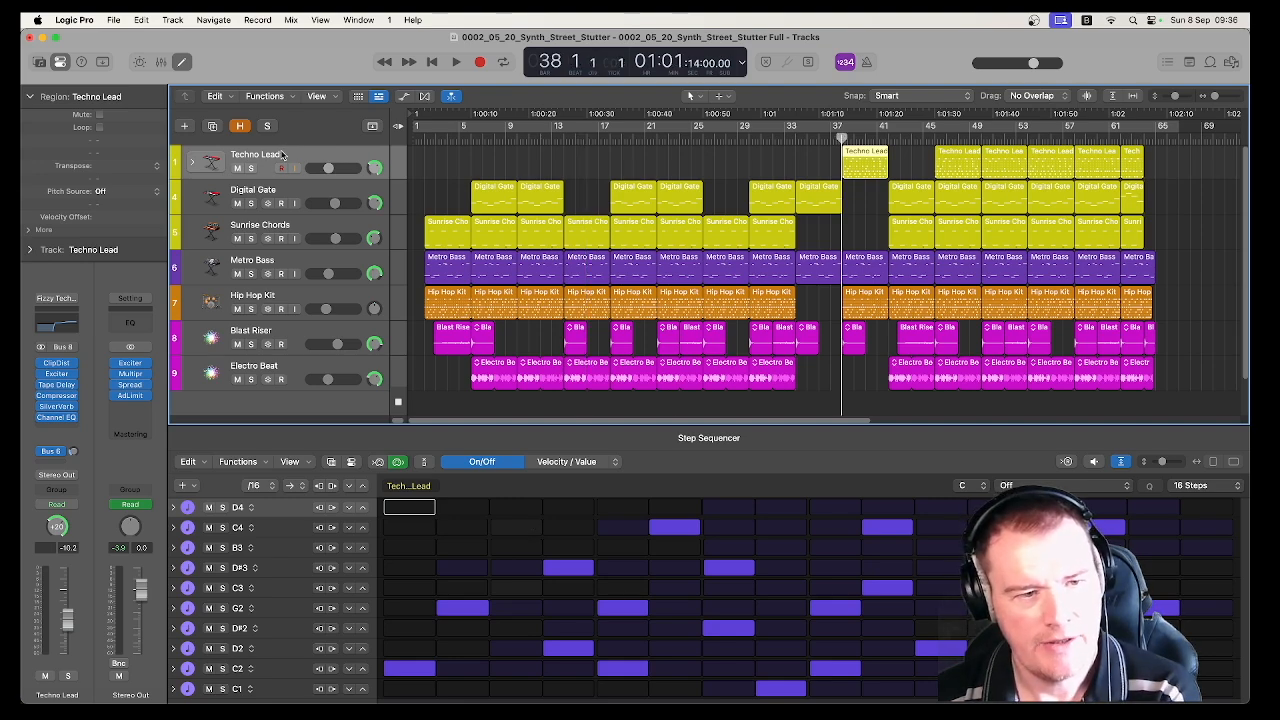
Expand the Techno Lead stack, audition its Lower Layer and Upper Layer tracks and the combined sound, and collapse the stack
{"action": "left_click", "coordinate": [191, 165]}
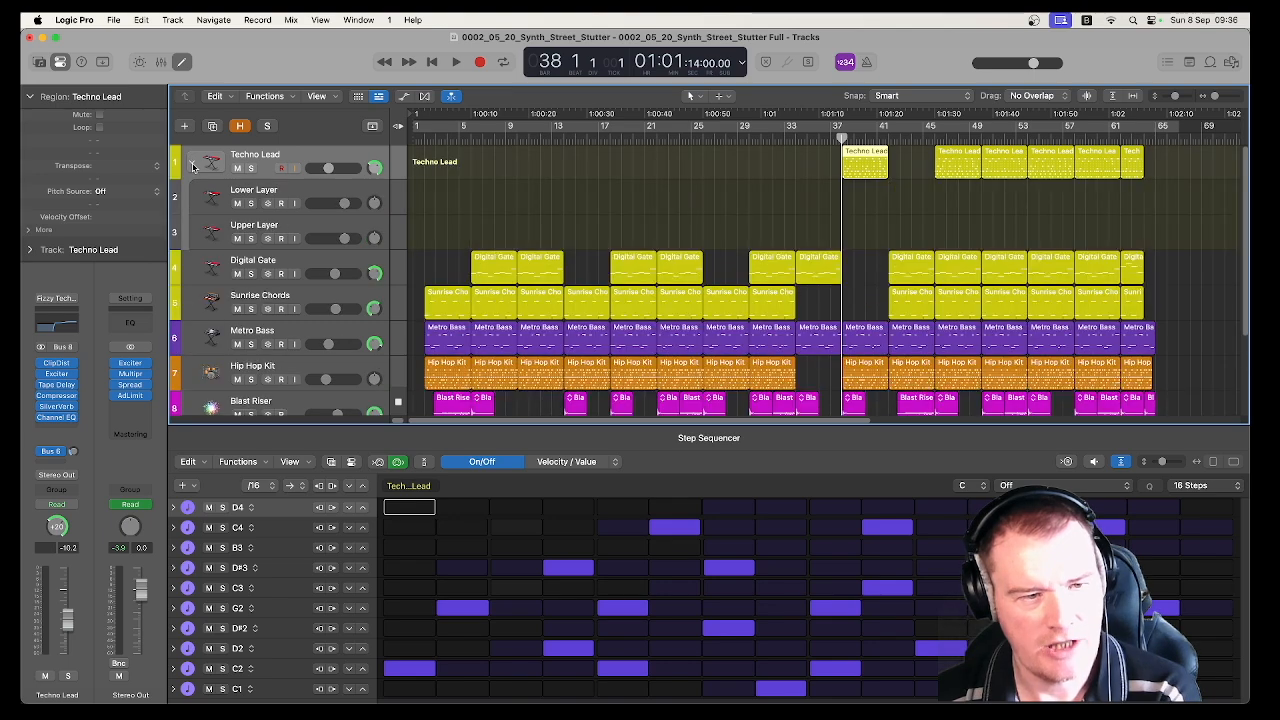
{"action": "left_click", "coordinate": [254, 191]}
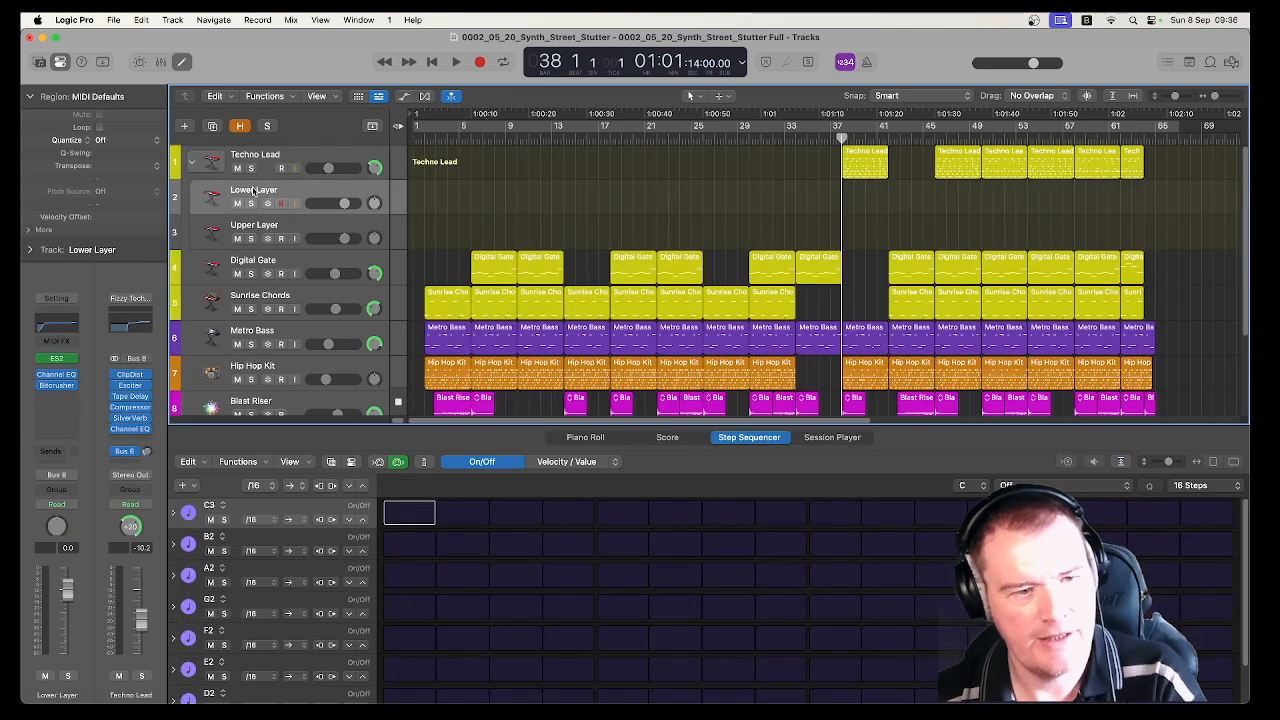
{"action": "left_click", "coordinate": [305, 224]}
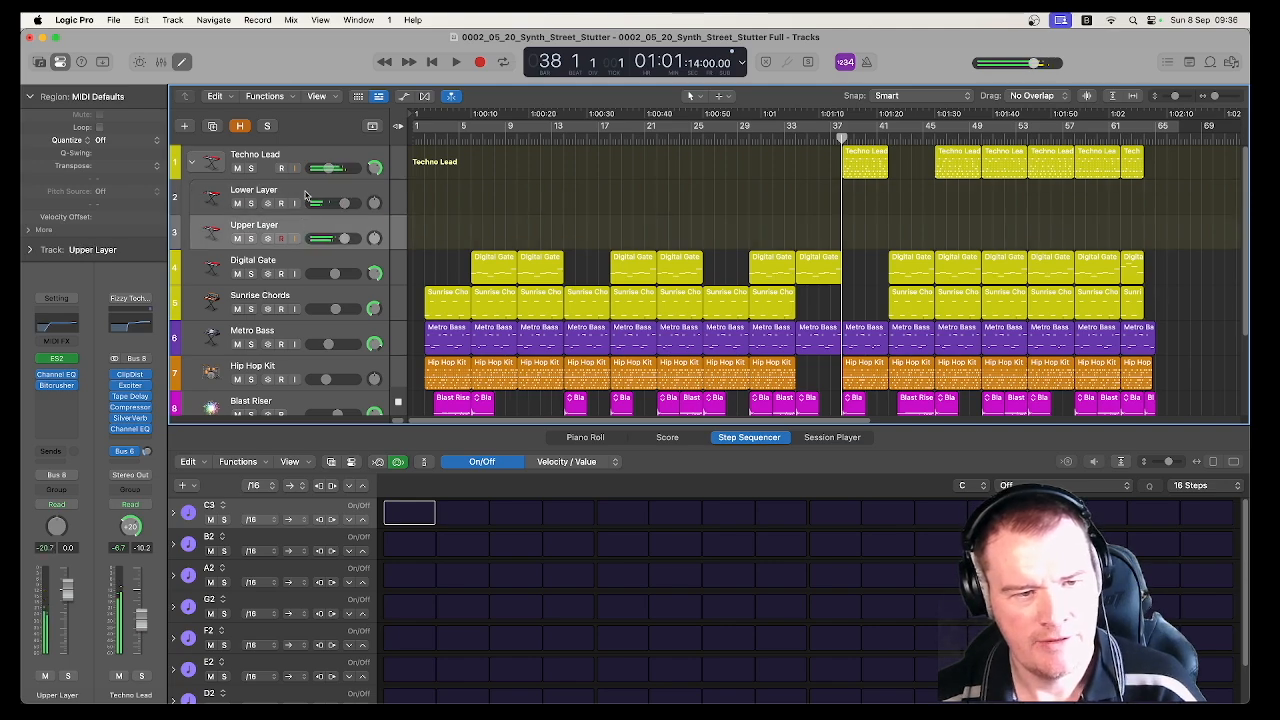
{"action": "left_click", "coordinate": [305, 193]}
{"action": "left_click", "coordinate": [200, 160]}
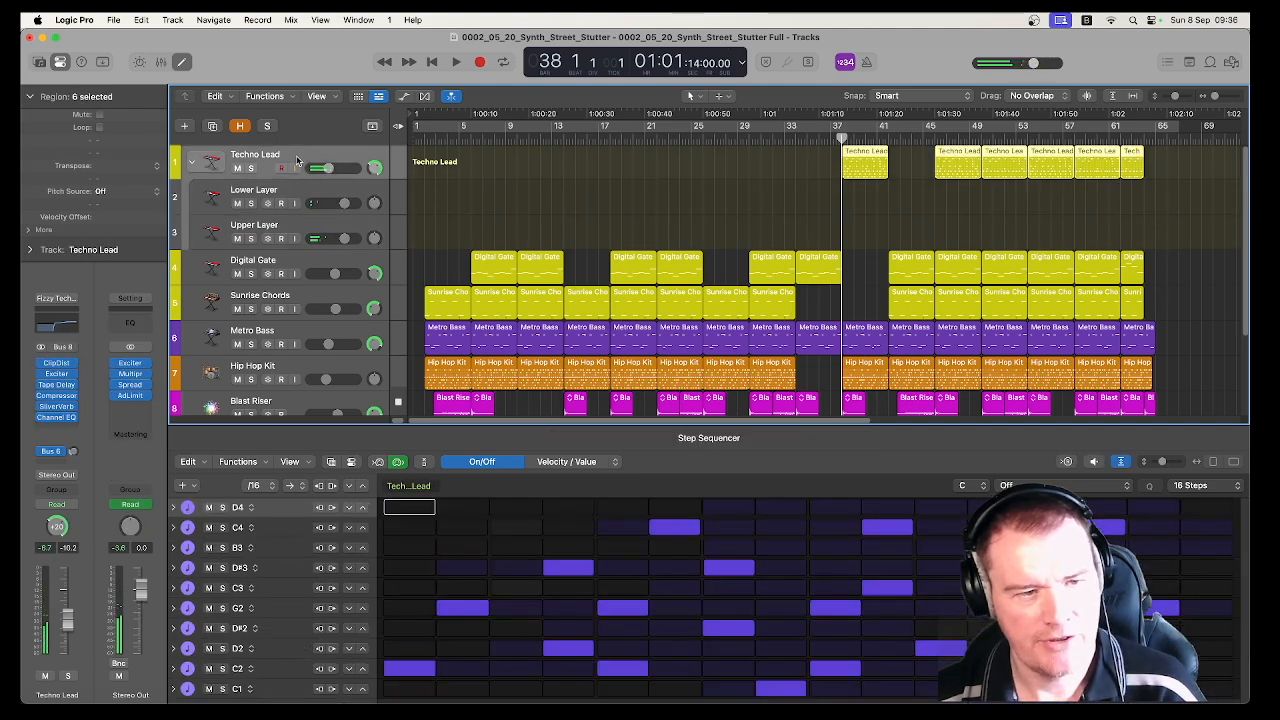
{"action": "left_click", "coordinate": [193, 164]}
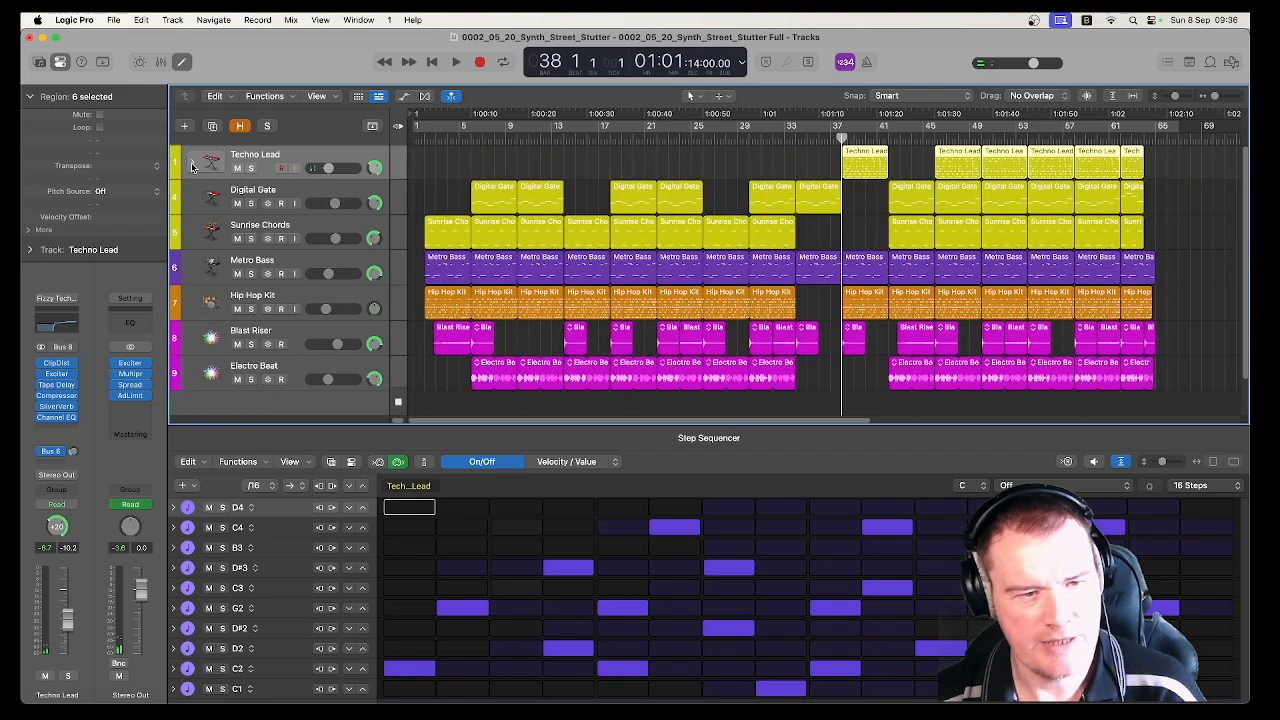
Solo the Techno Lead track and play its first region from bar 38
{"action": "left_click", "coordinate": [251, 168]}
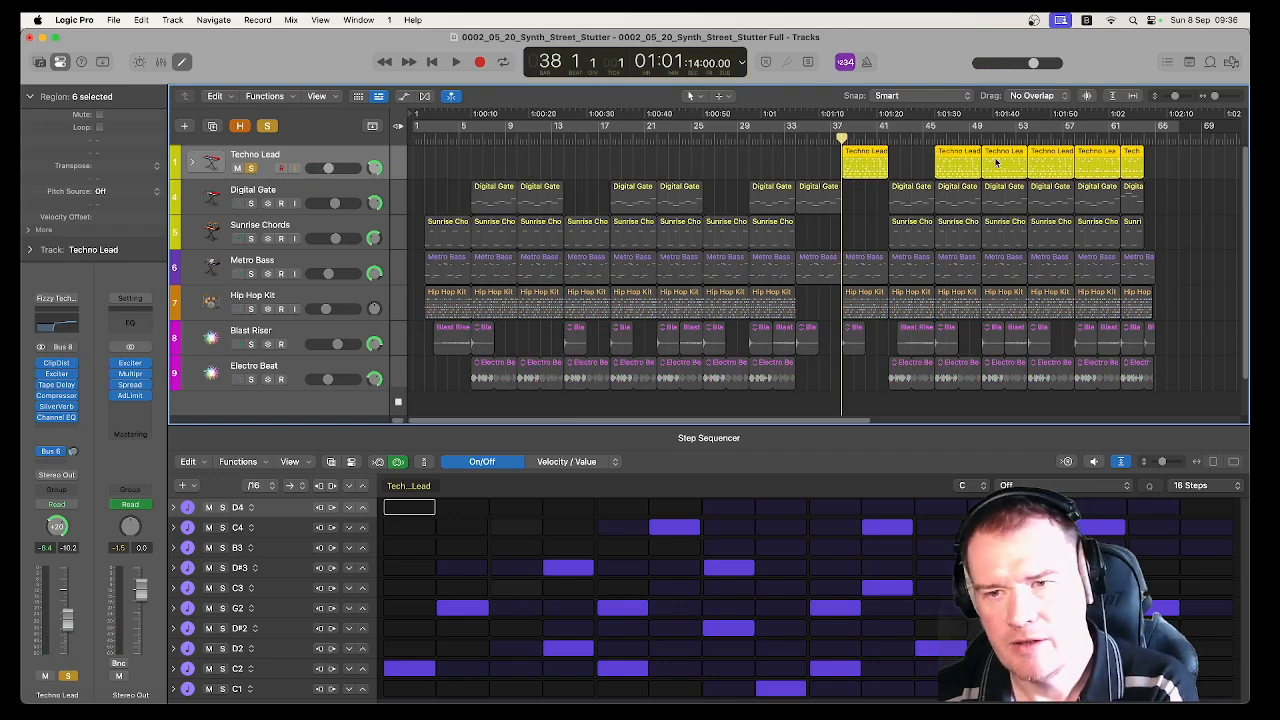
{"action": "key", "text": "space"}
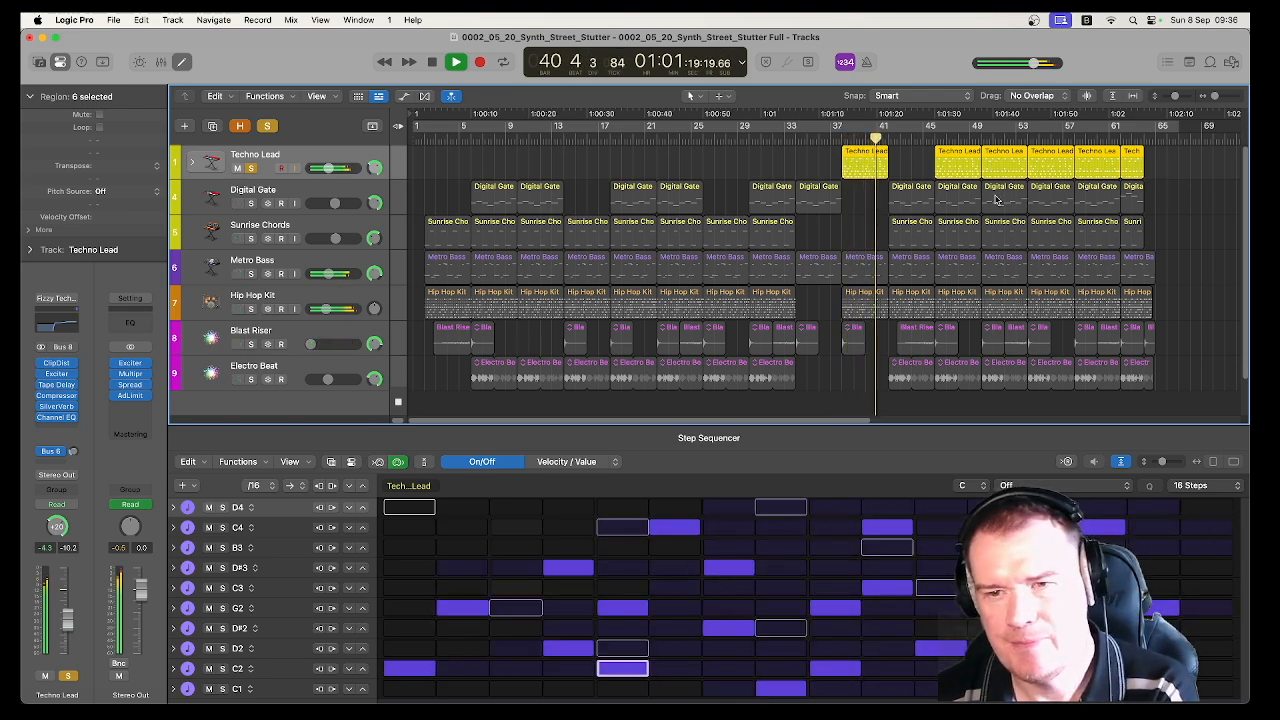
{"action": "key", "text": "space"}
Play the soloed Techno Lead from bar 50 while viewing that region's pattern, then move the playhead to bar 58 and turn off the solo
{"action": "left_click", "coordinate": [982, 138]}
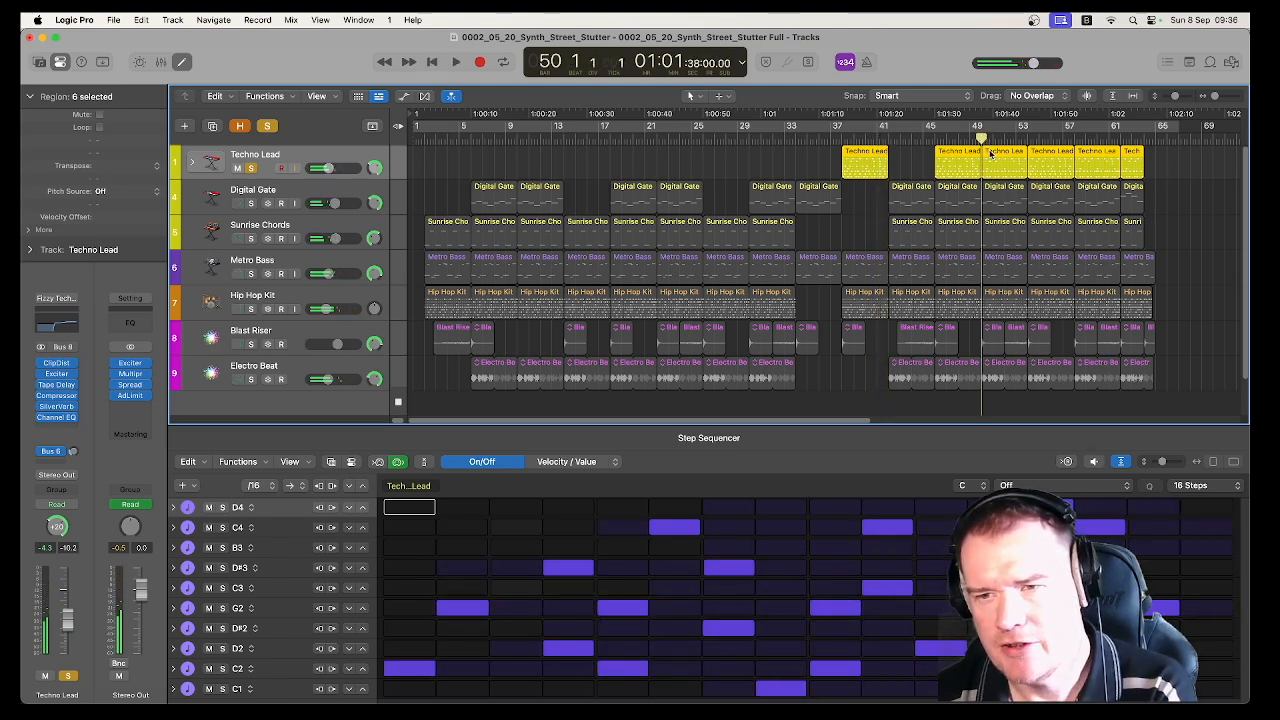
{"action": "key", "text": "space"}
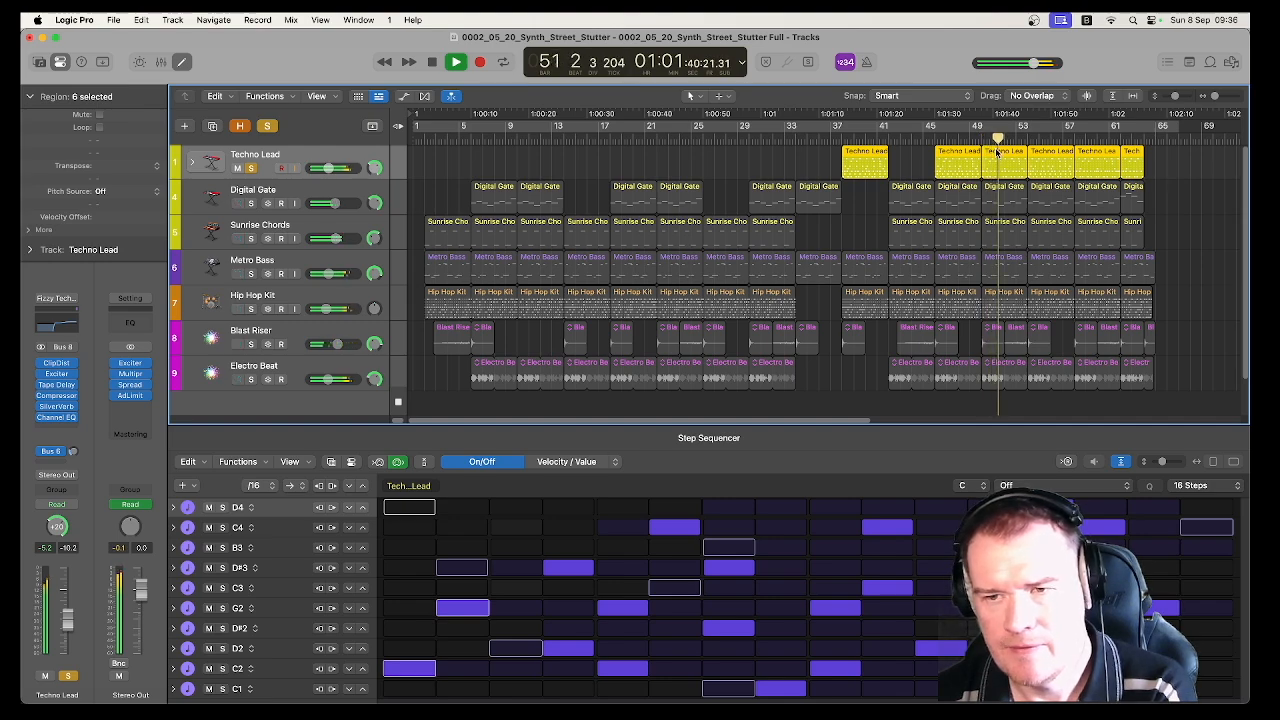
{"action": "left_click", "coordinate": [911, 167]}
{"action": "left_click", "coordinate": [1015, 153]}
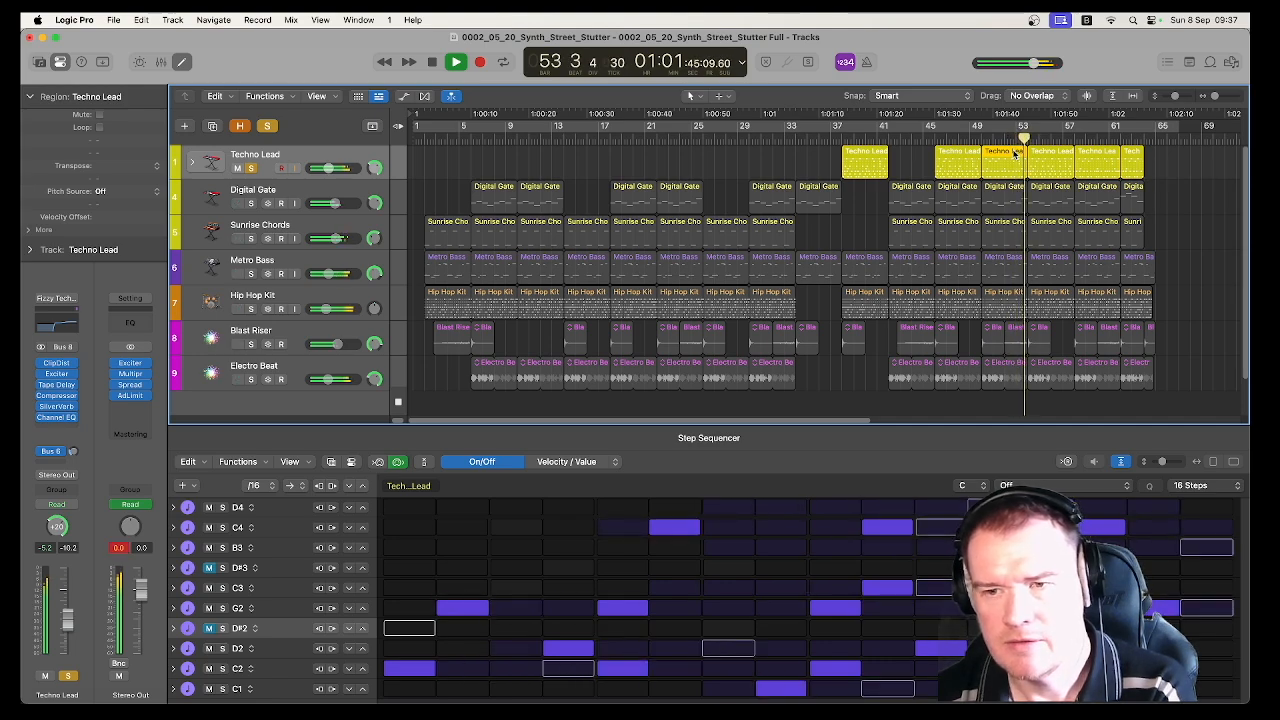
{"action": "key", "text": "space"}
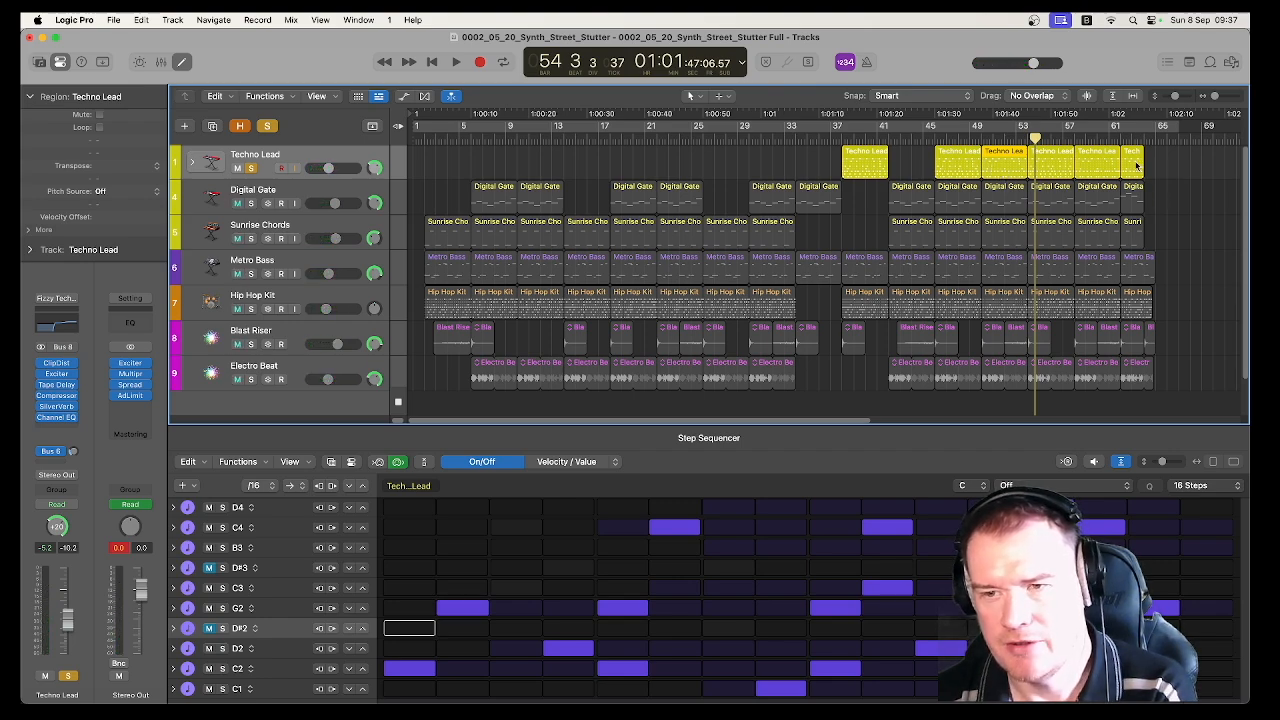
{"action": "left_click", "coordinate": [1076, 132]}
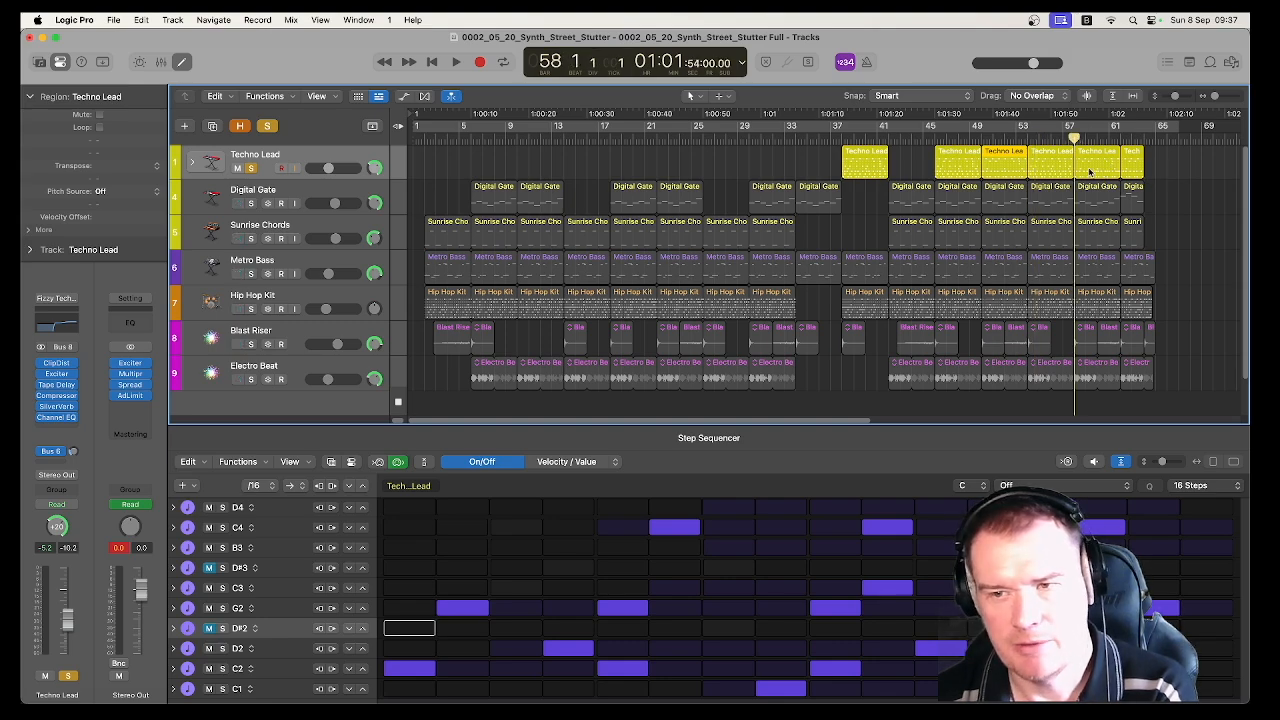
{"action": "left_click", "coordinate": [251, 168]}
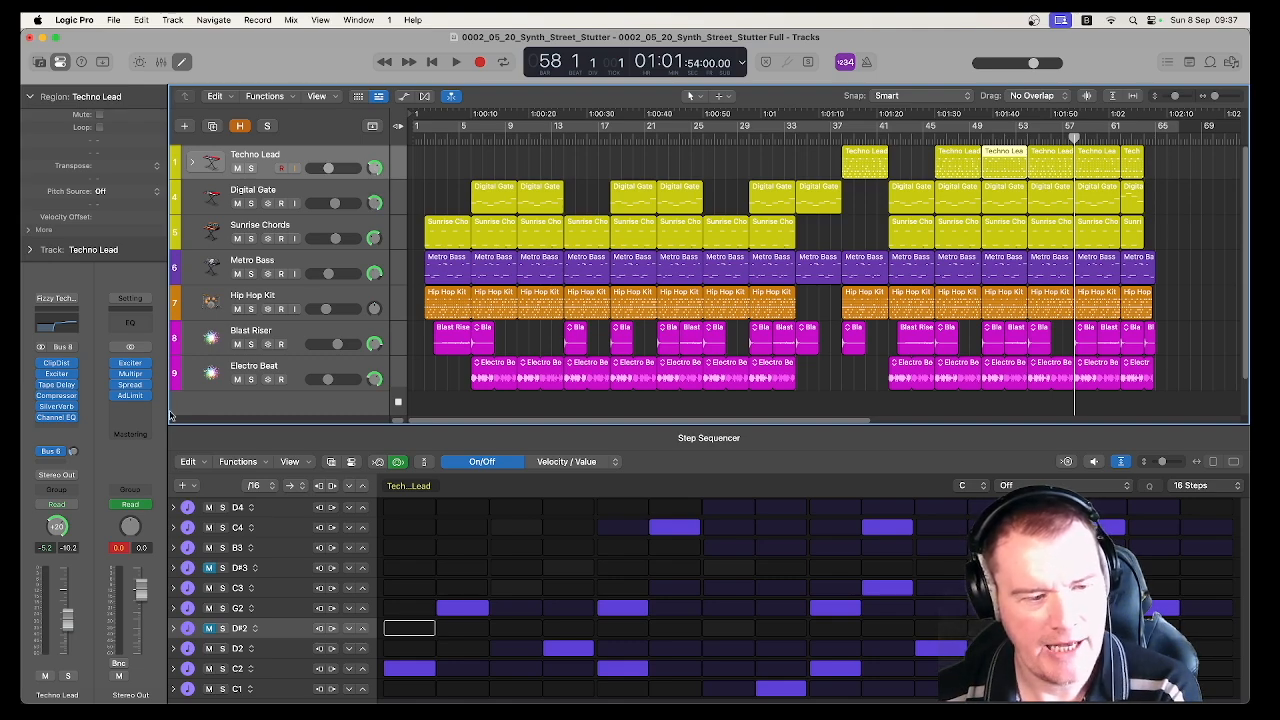
Check the Techno Lead's pan mode options, and compare the panning of the Sunrise Chords and Digital Gate tracks
{"action": "right_click", "coordinate": [58, 530]}
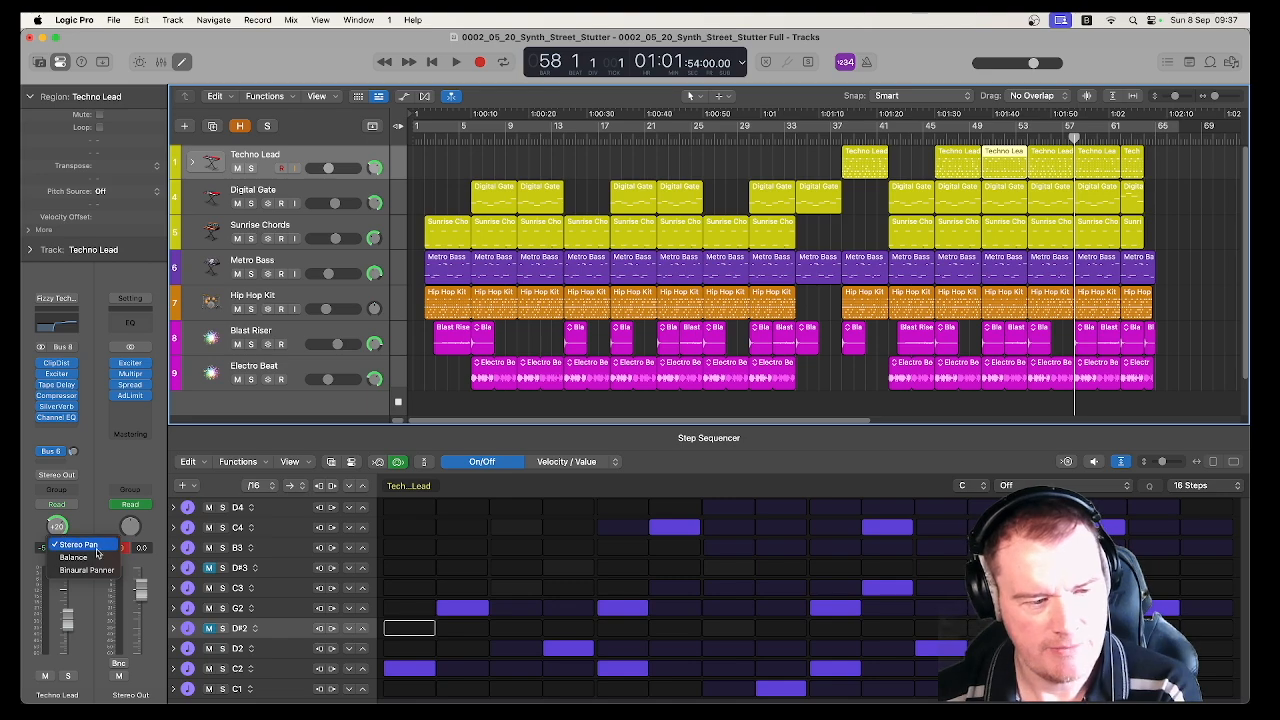
{"action": "left_click", "coordinate": [125, 469]}
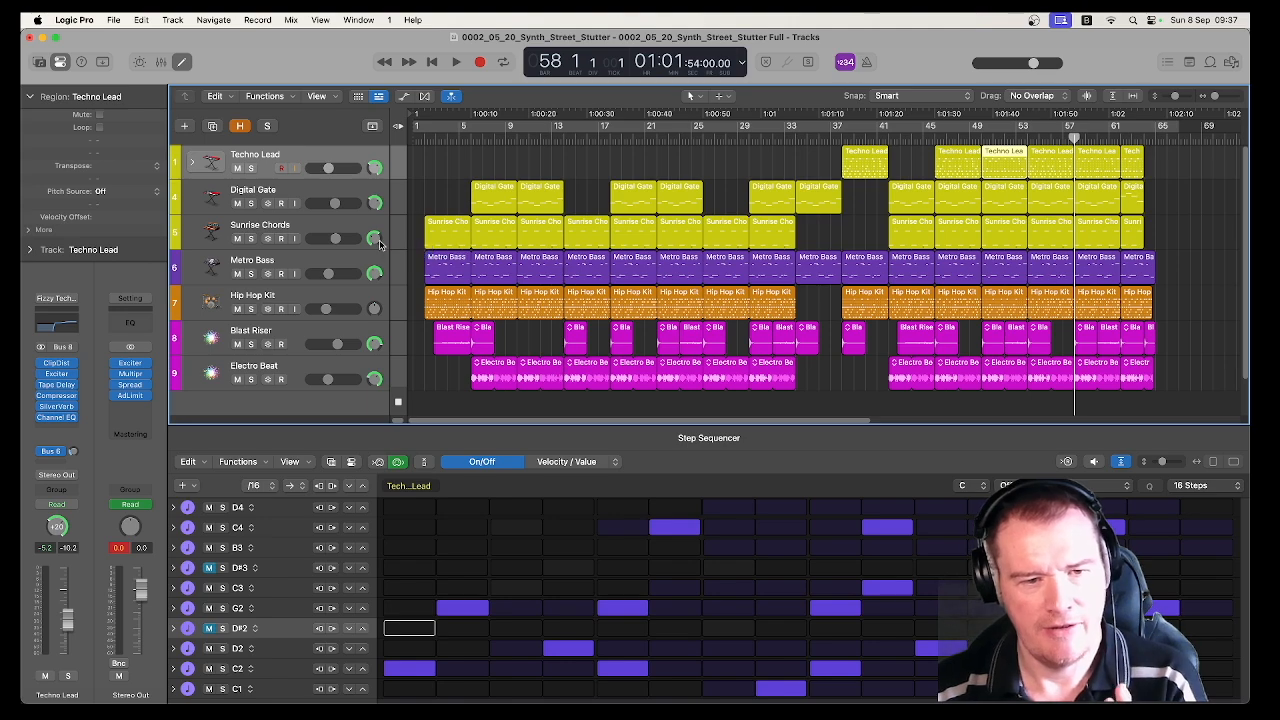
{"action": "left_click", "coordinate": [348, 228]}
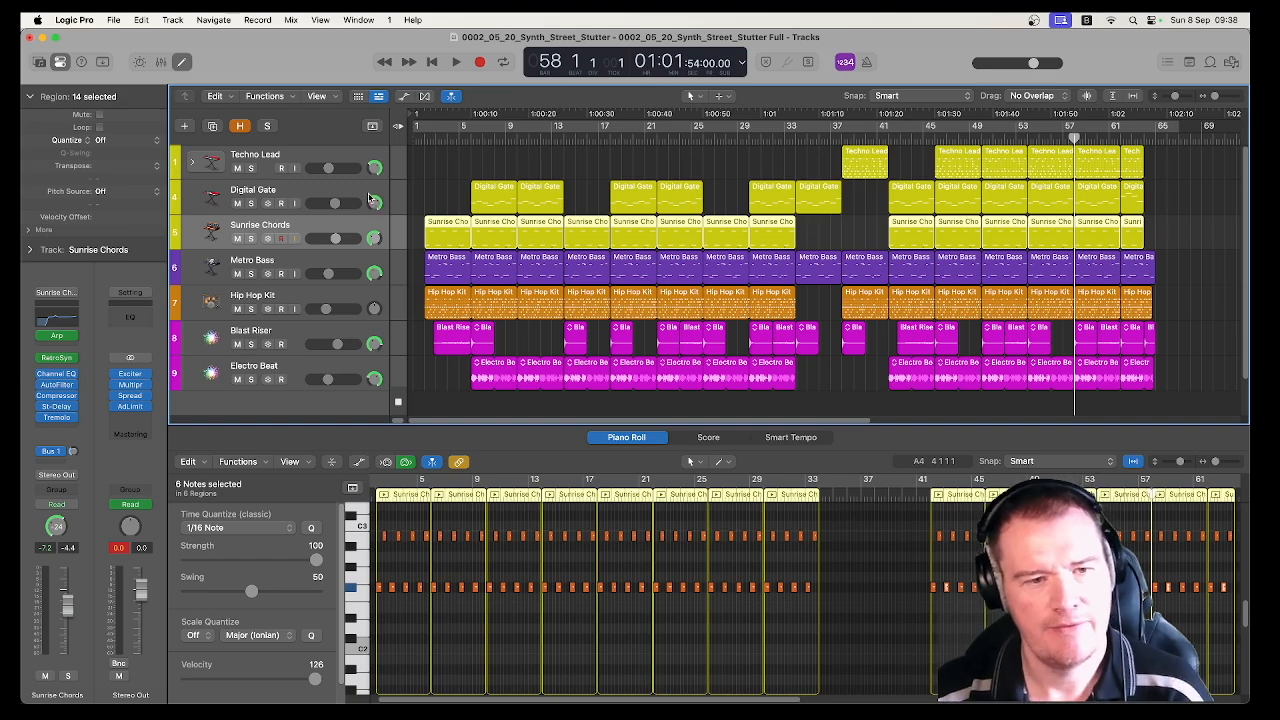
{"action": "left_click", "coordinate": [366, 195]}
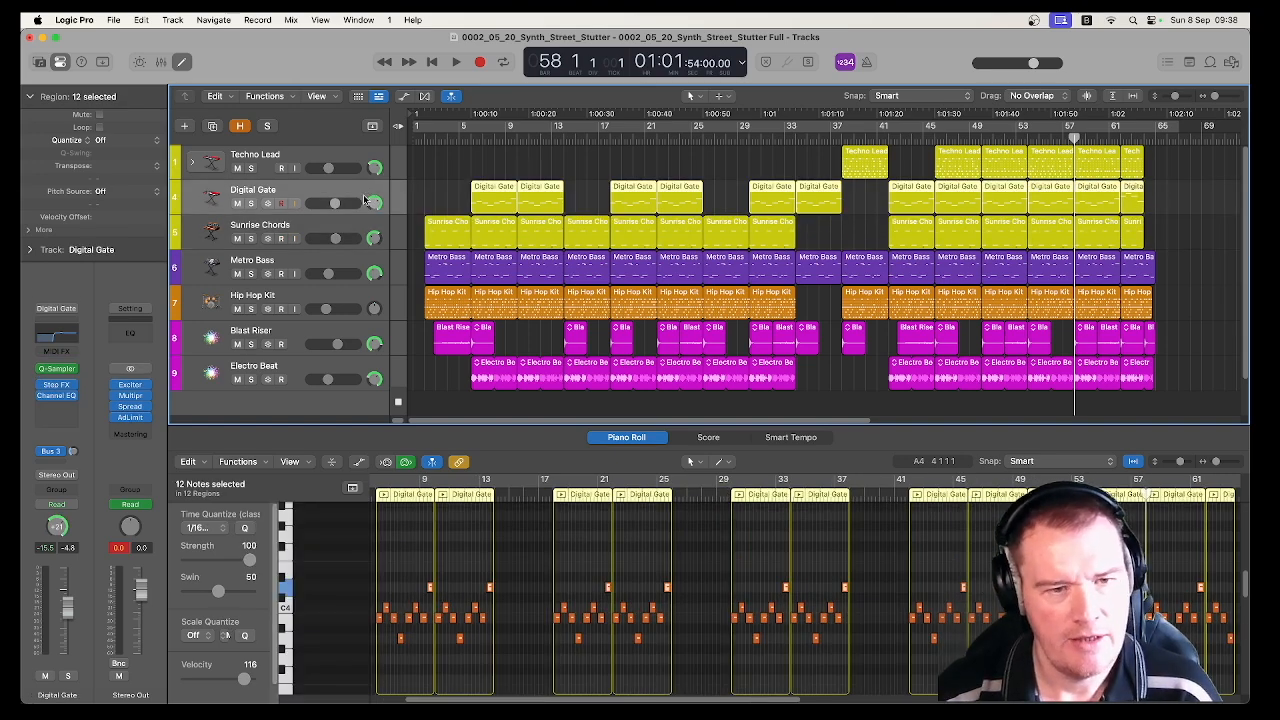
Examine the Exciter and Multipressor settings on the Stereo Out channel, closing each plug-in after viewing
{"action": "left_click", "coordinate": [131, 386]}
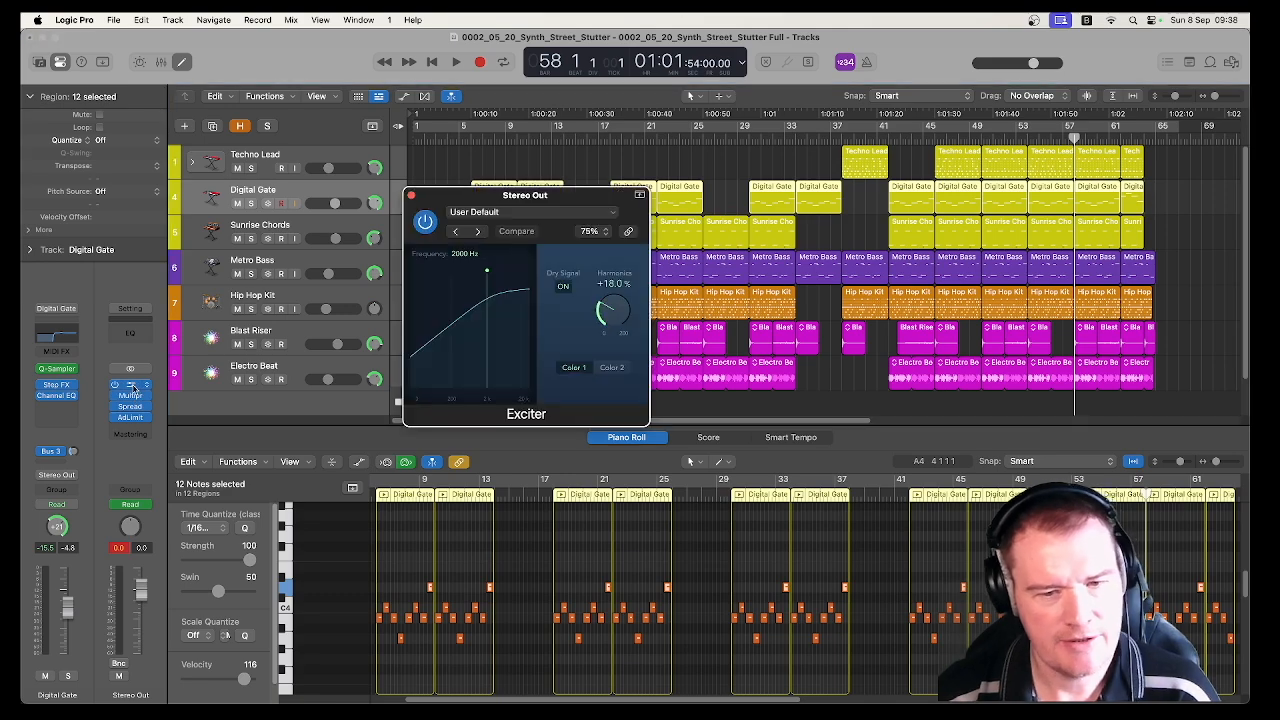
{"action": "left_click", "coordinate": [410, 195]}
{"action": "left_click", "coordinate": [131, 396]}
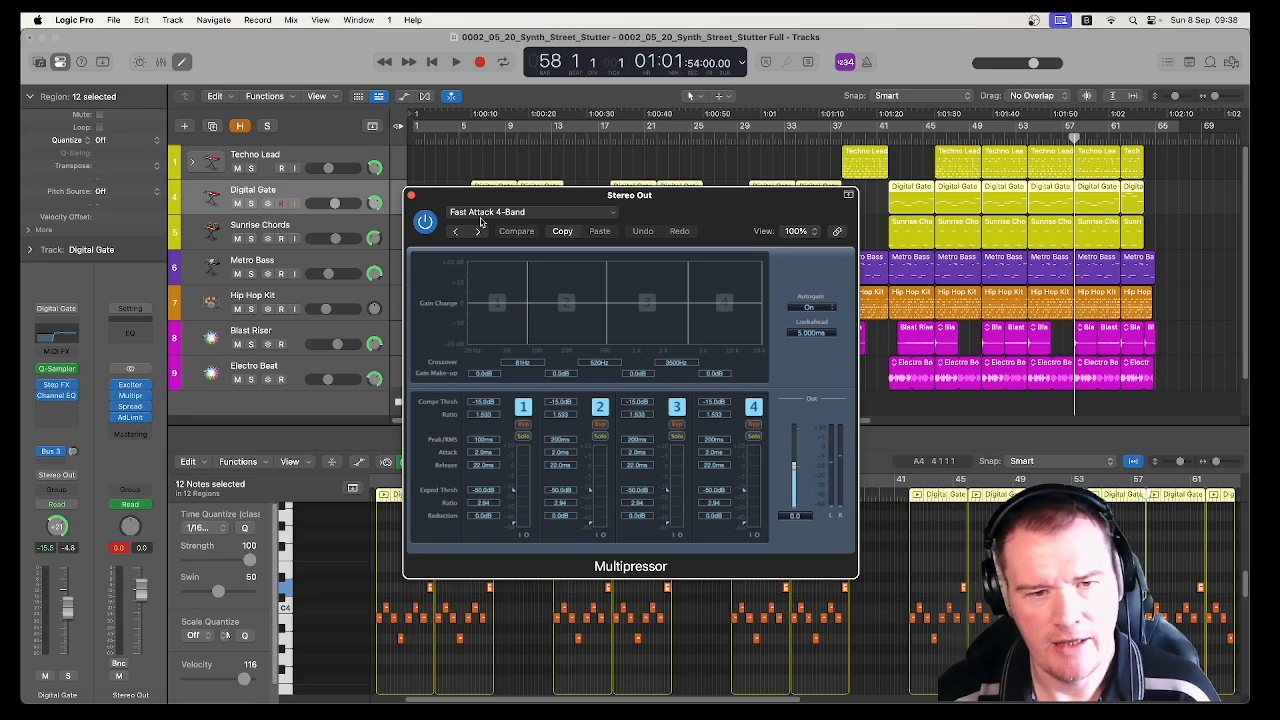
{"action": "left_click", "coordinate": [411, 197]}
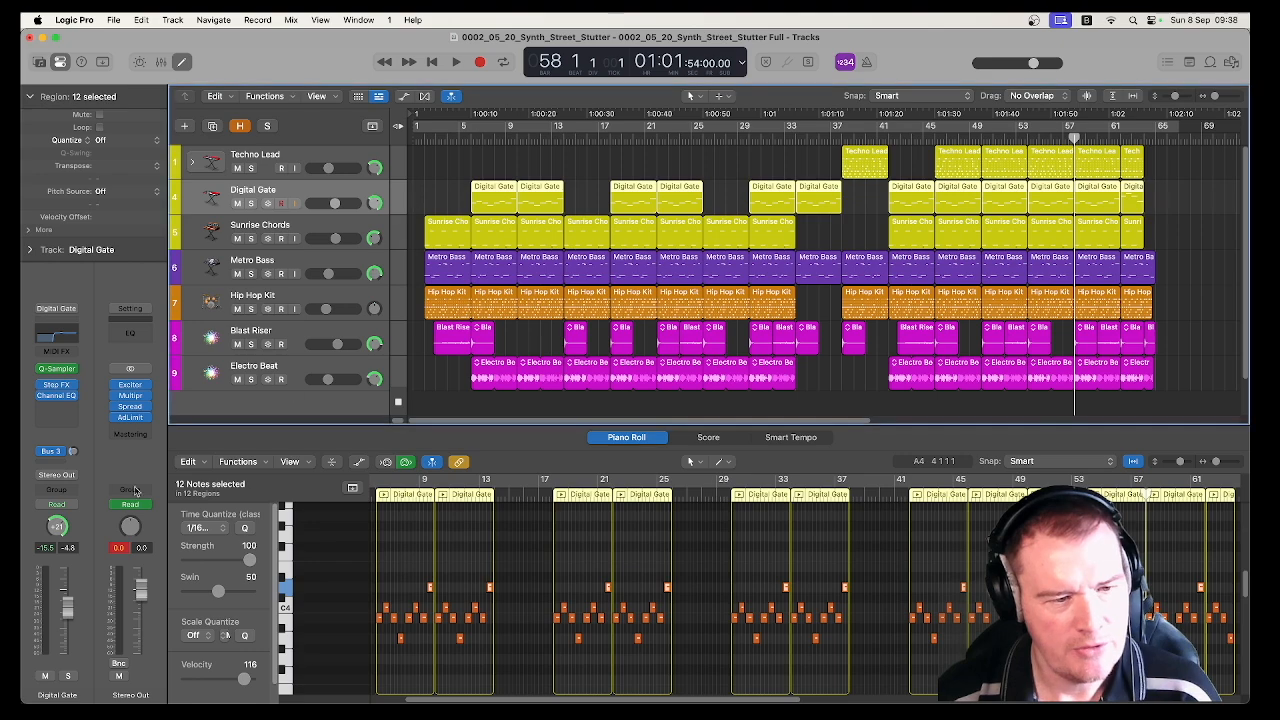
Examine the Stereo Spread and Adaptive Limiter settings on the Stereo Out channel, closing each plug-in after viewing
{"action": "left_click", "coordinate": [129, 406]}
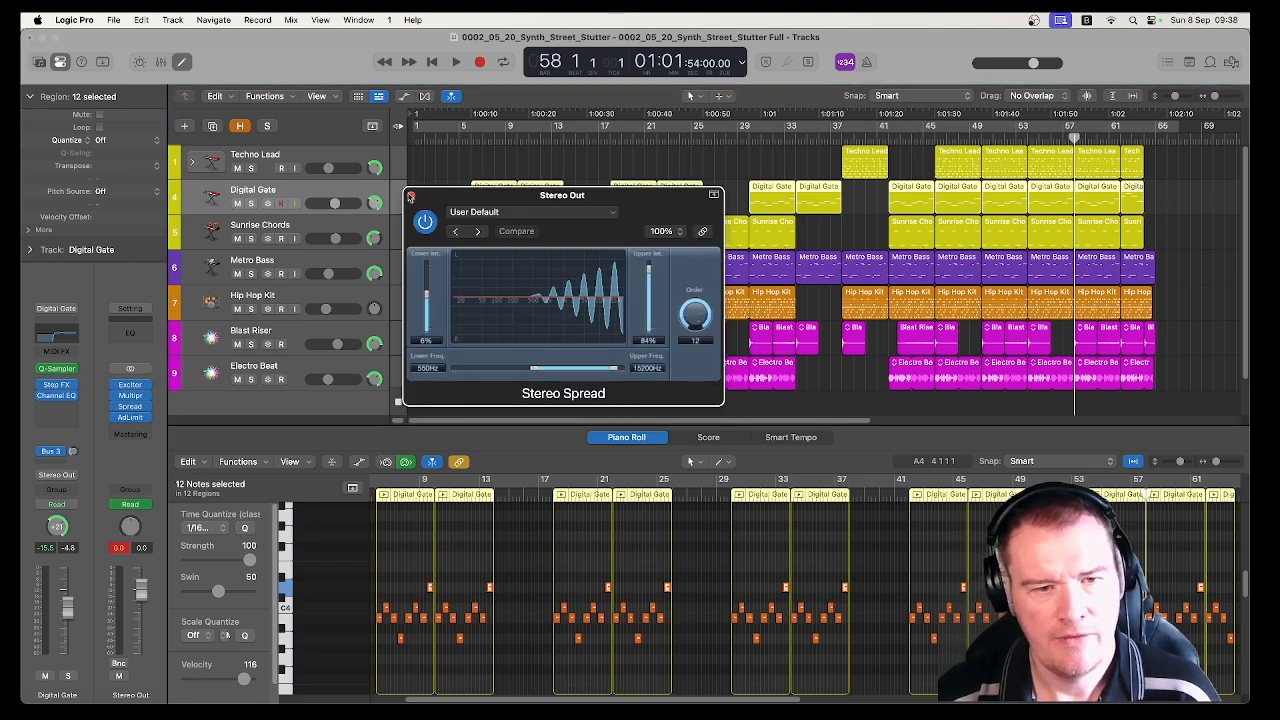
{"action": "left_click", "coordinate": [411, 197]}
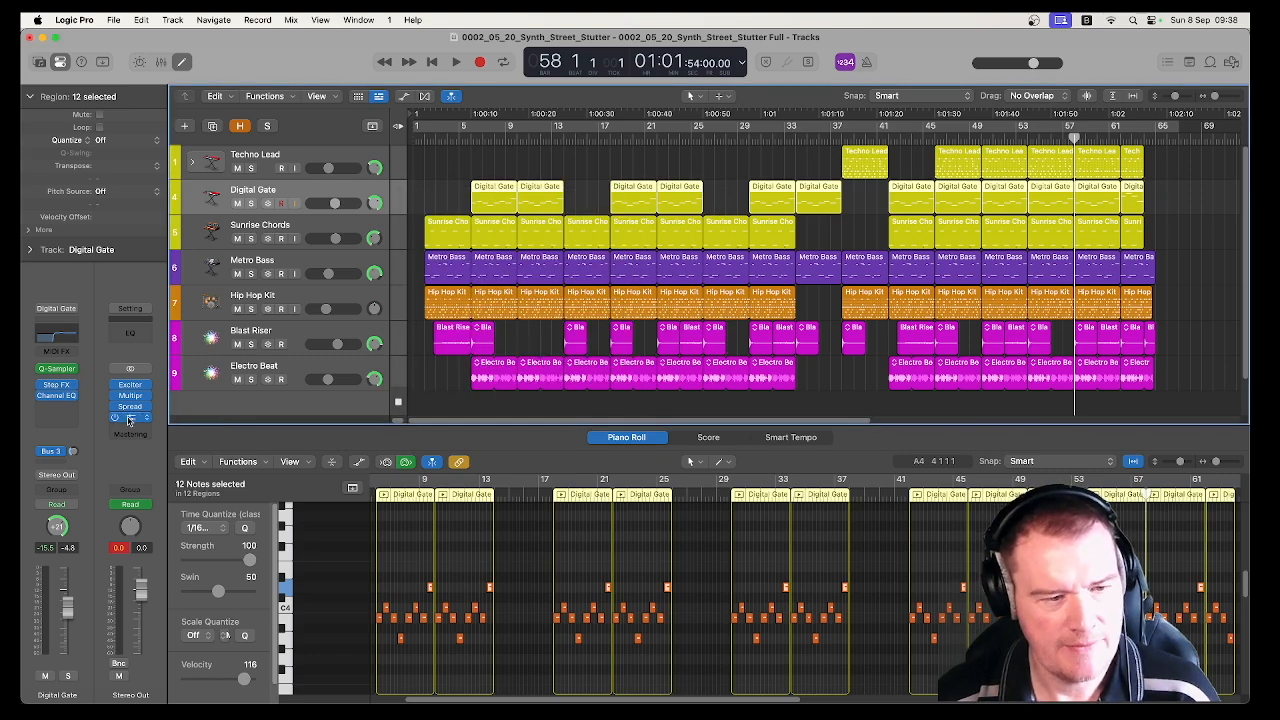
{"action": "left_click", "coordinate": [131, 419]}
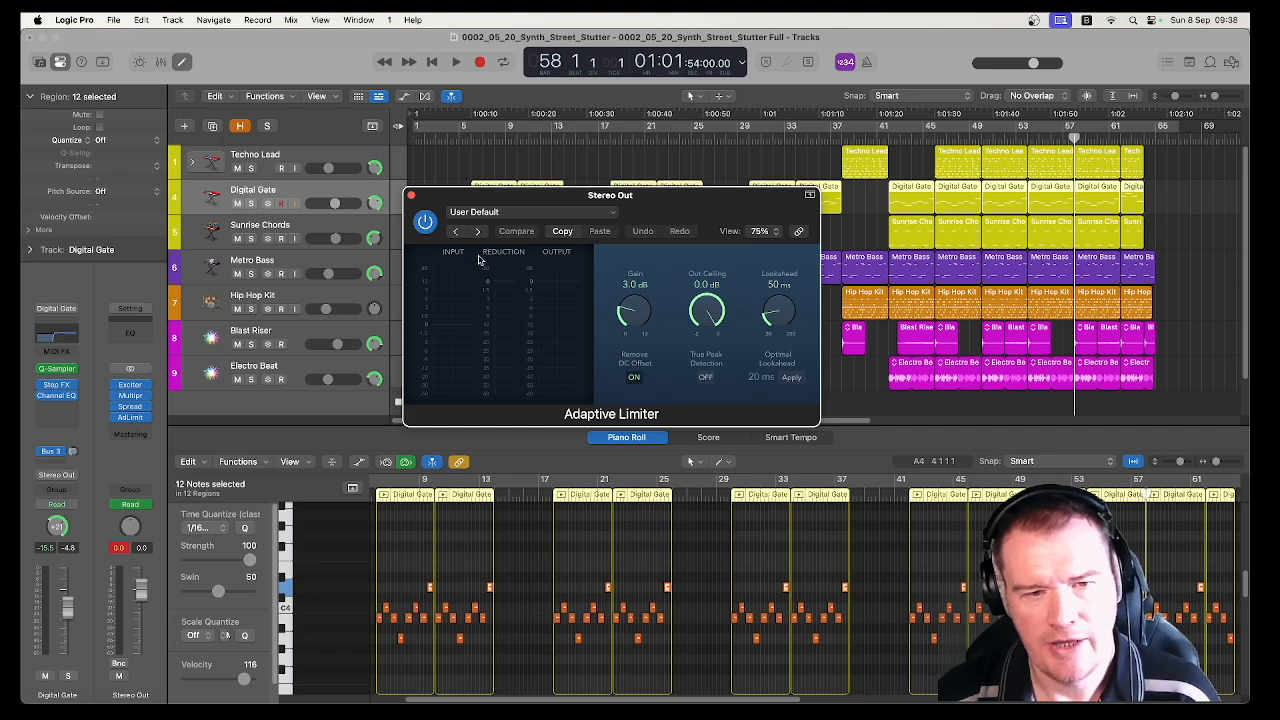
{"action": "left_click", "coordinate": [410, 196]}
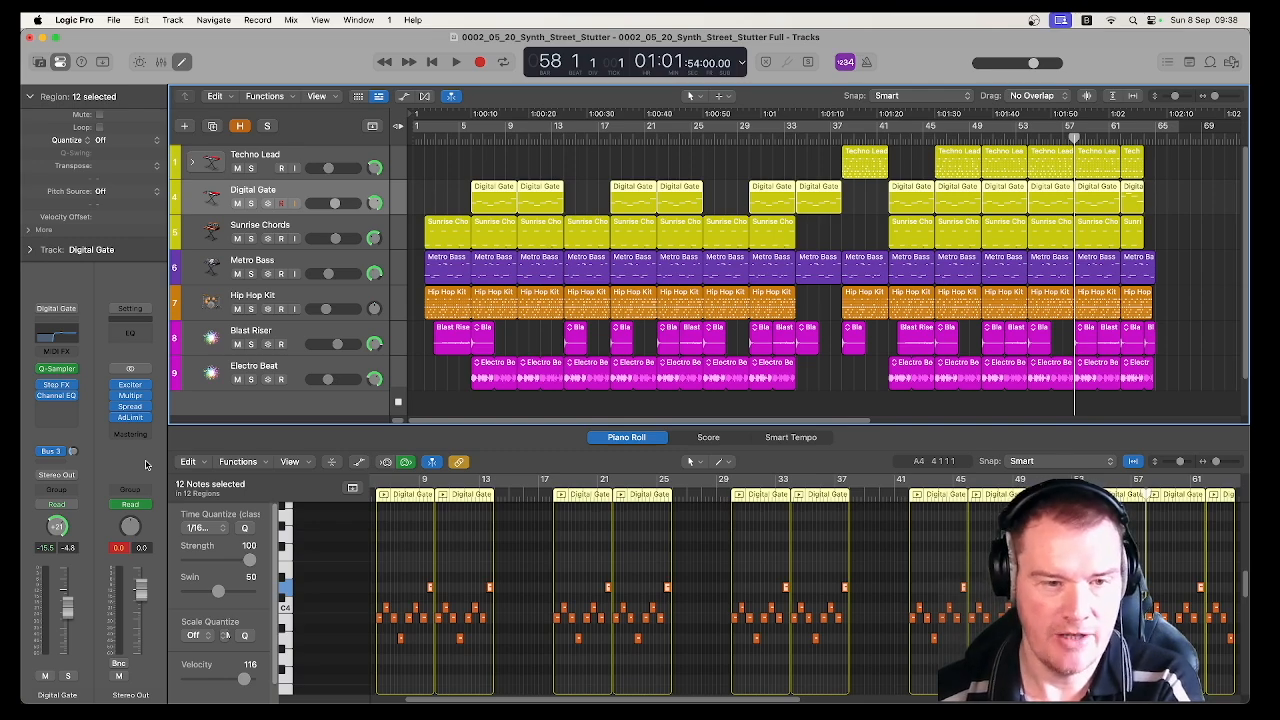
Select the Techno Lead track
{"action": "left_click", "coordinate": [347, 231]}
{"action": "left_click", "coordinate": [350, 163]}
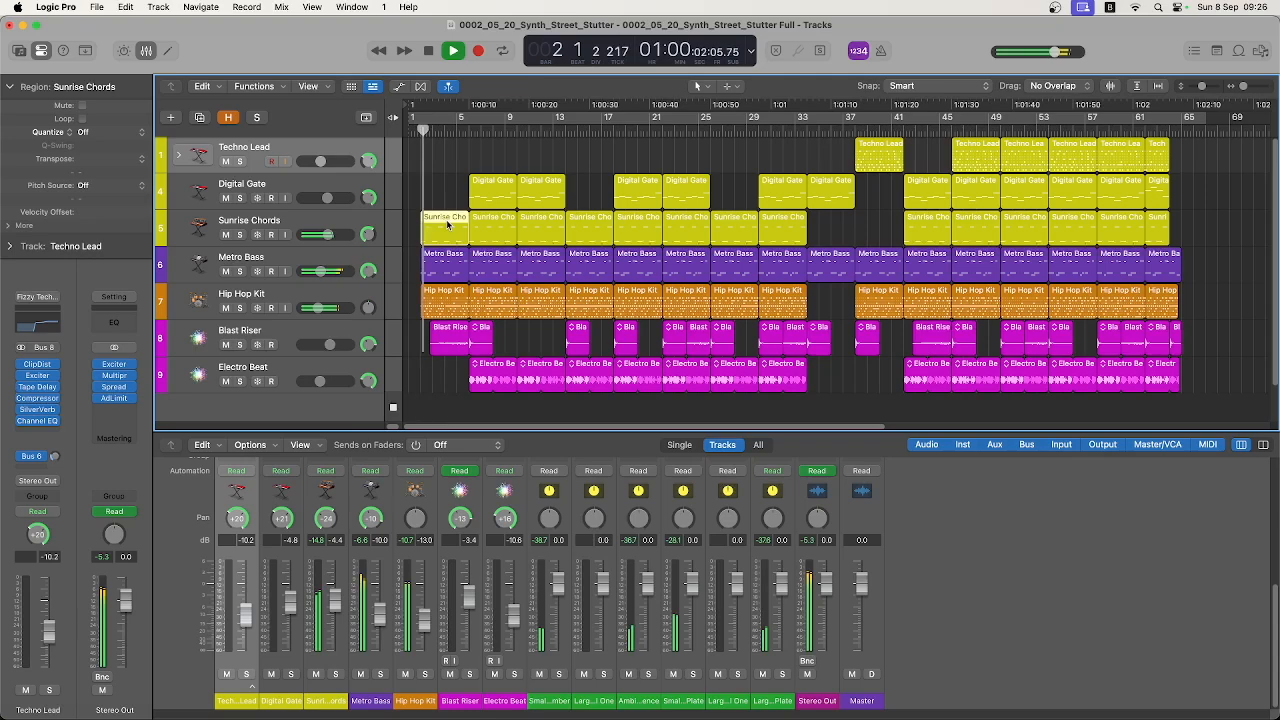
Open the first Sunrise Chords region in the Piano Roll, and examine the first Blast Riser and second Metro Bass regions during playback
{"action": "double_click", "coordinate": [447, 224]}
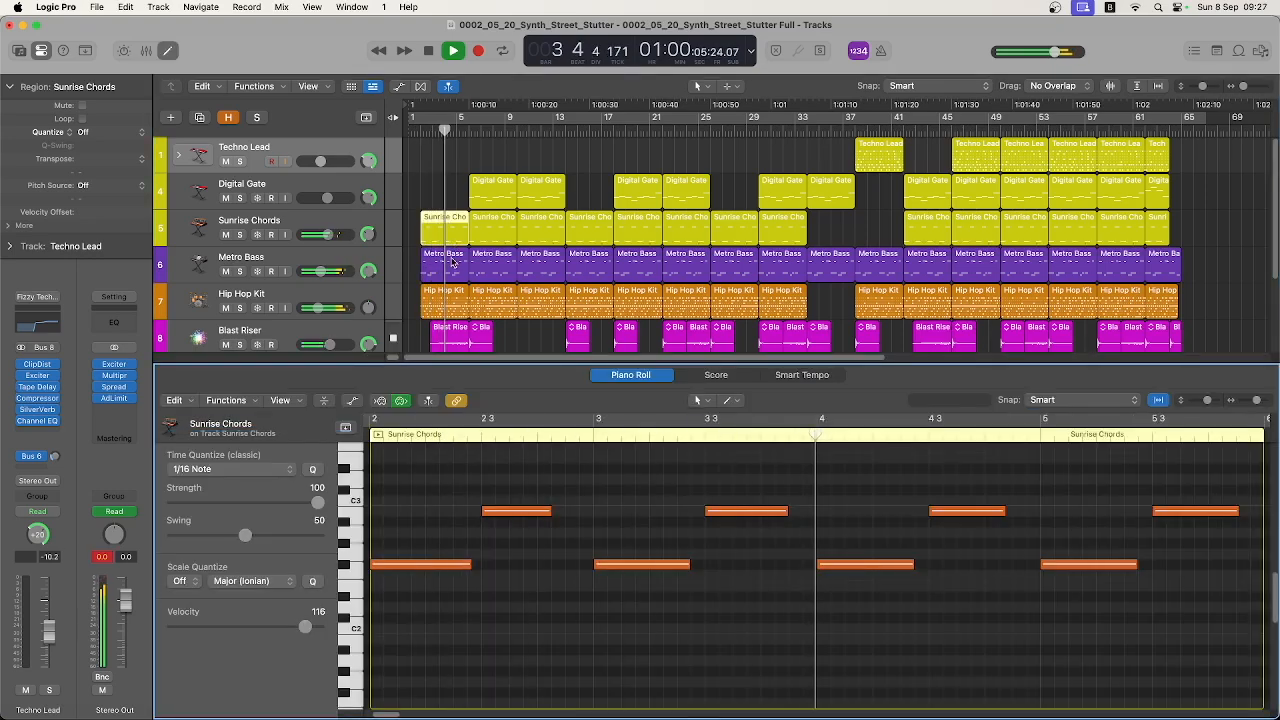
{"action": "left_click", "coordinate": [463, 338]}
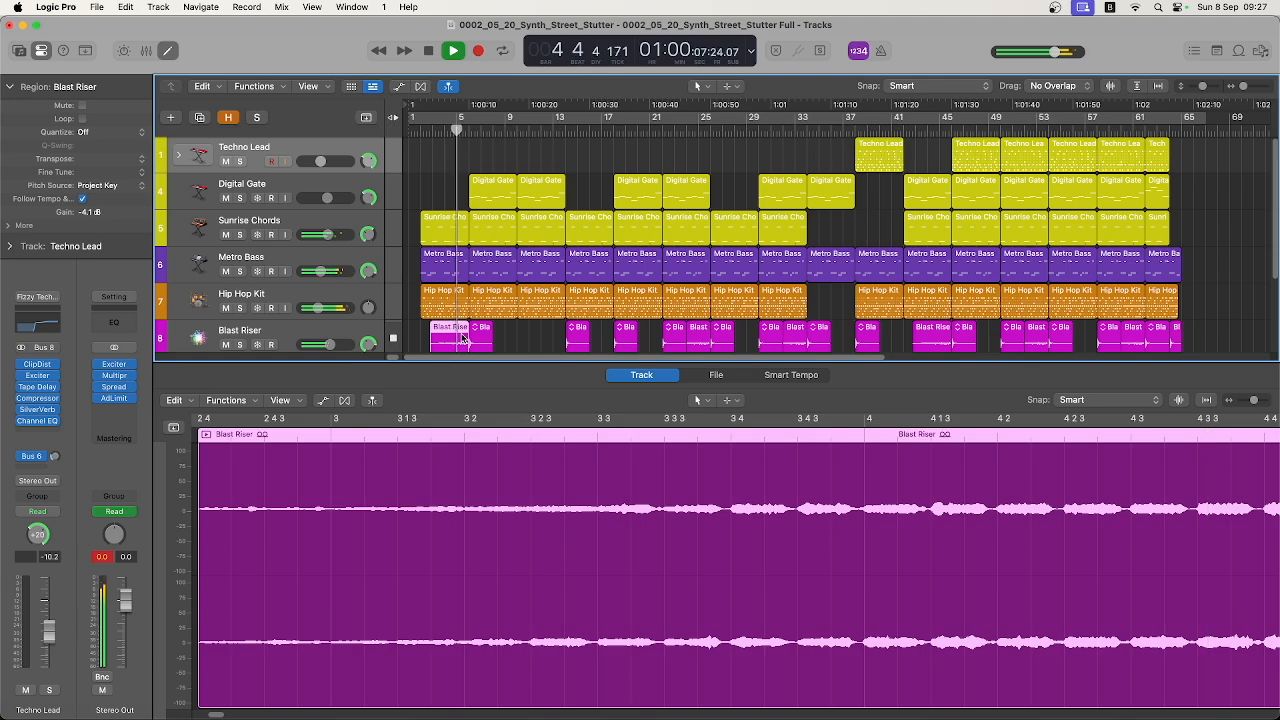
{"action": "left_click", "coordinate": [492, 260]}
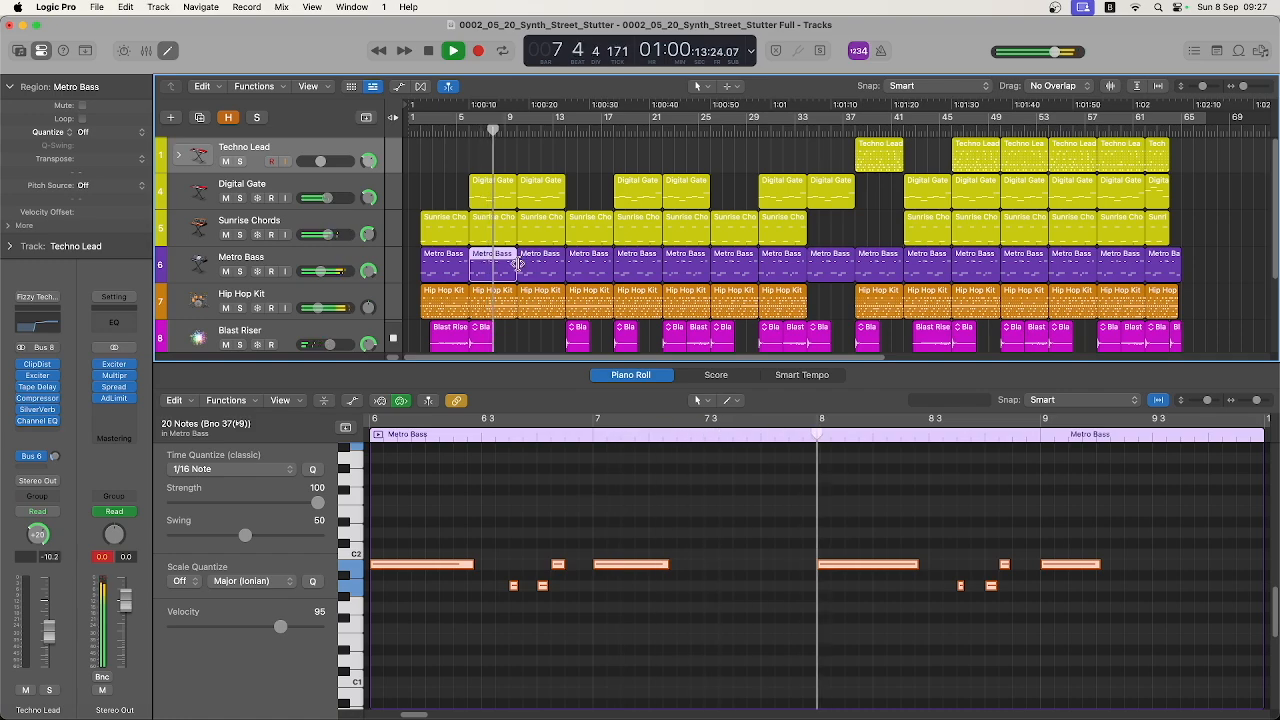
Examine the Digital Gate region at bar 10, the Blast Riser region at bar 14 and the Electro Beat region at bar 18
{"action": "scroll", "coordinate": [553, 277], "scroll_direction": "down", "scroll_amount": 1}
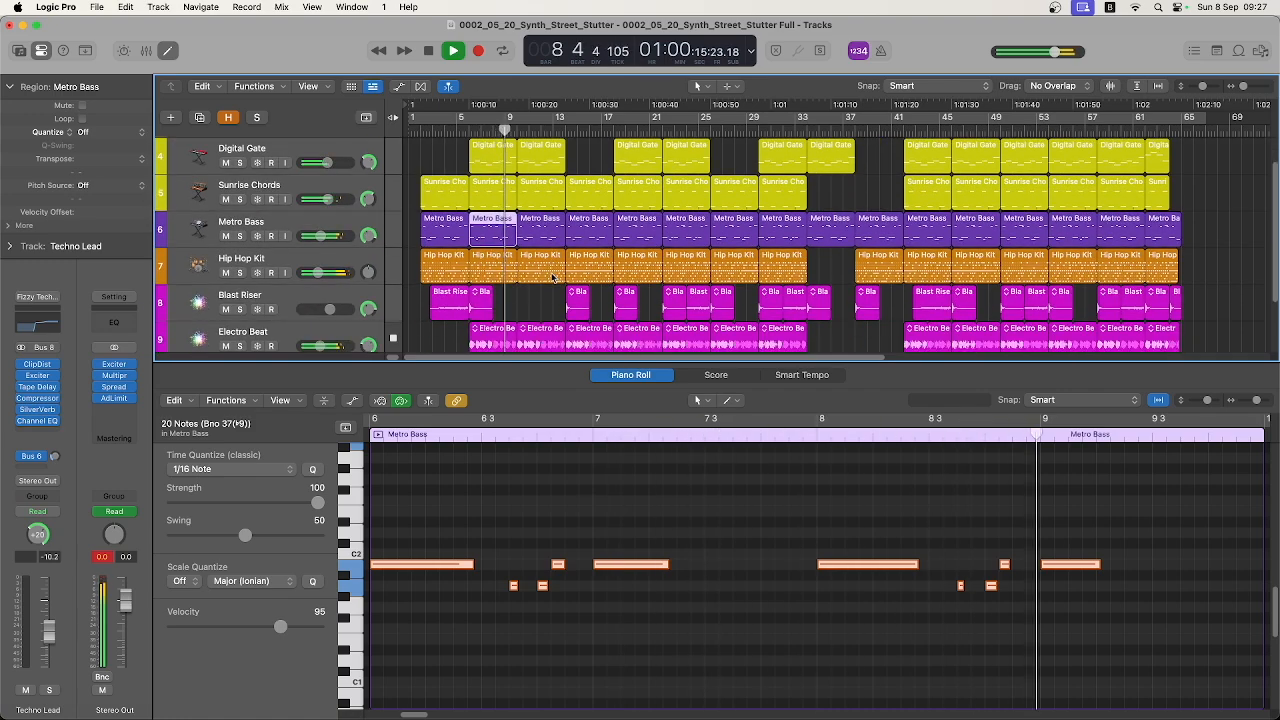
{"action": "left_click", "coordinate": [538, 148]}
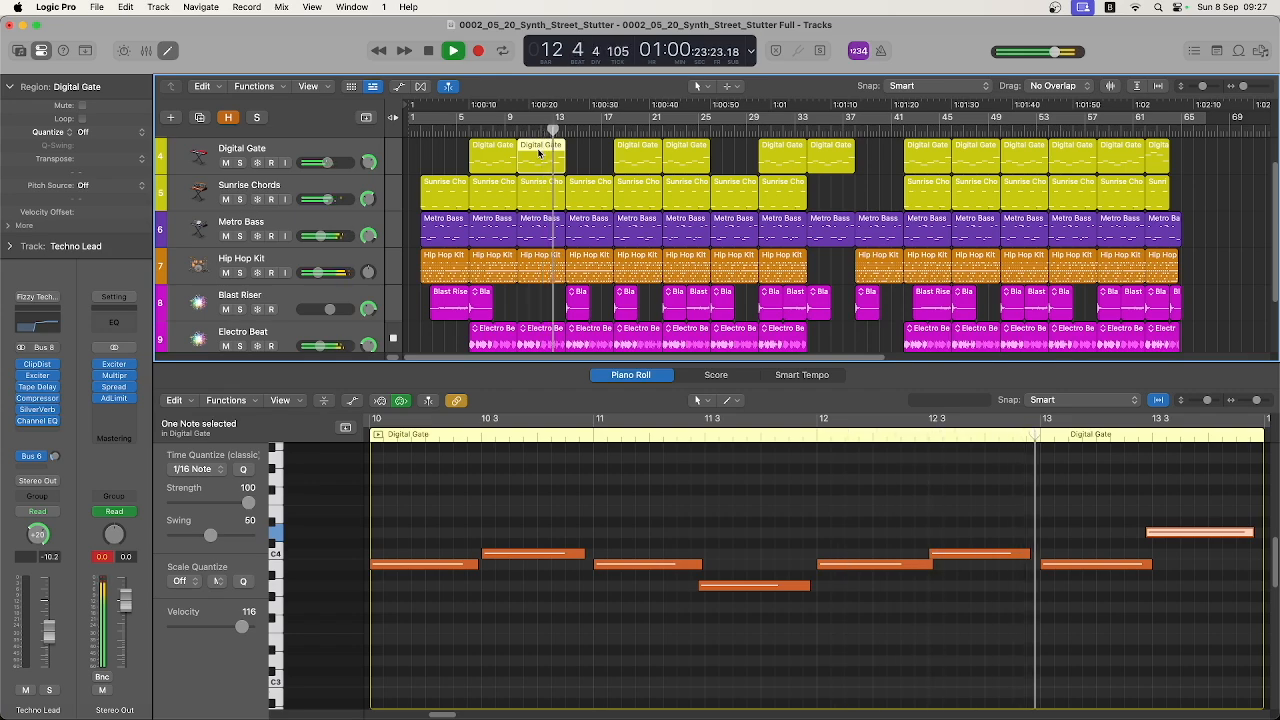
{"action": "left_click", "coordinate": [577, 297]}
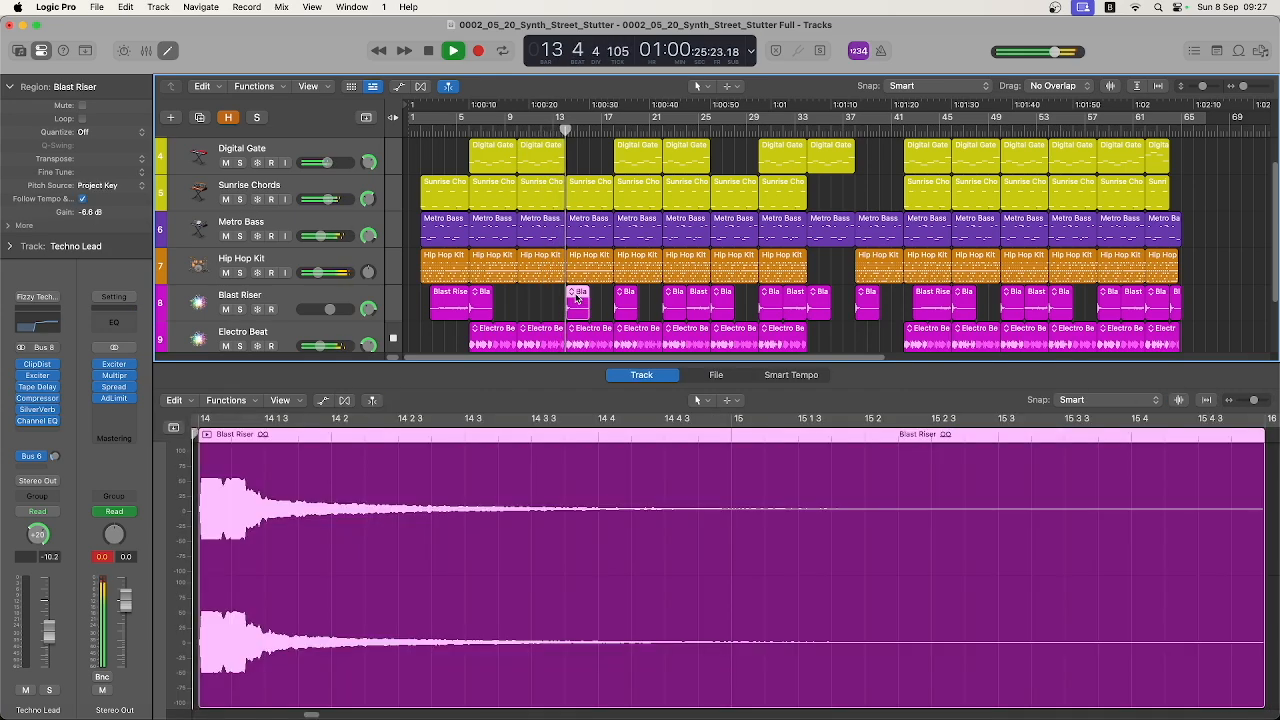
{"action": "left_click", "coordinate": [595, 343]}
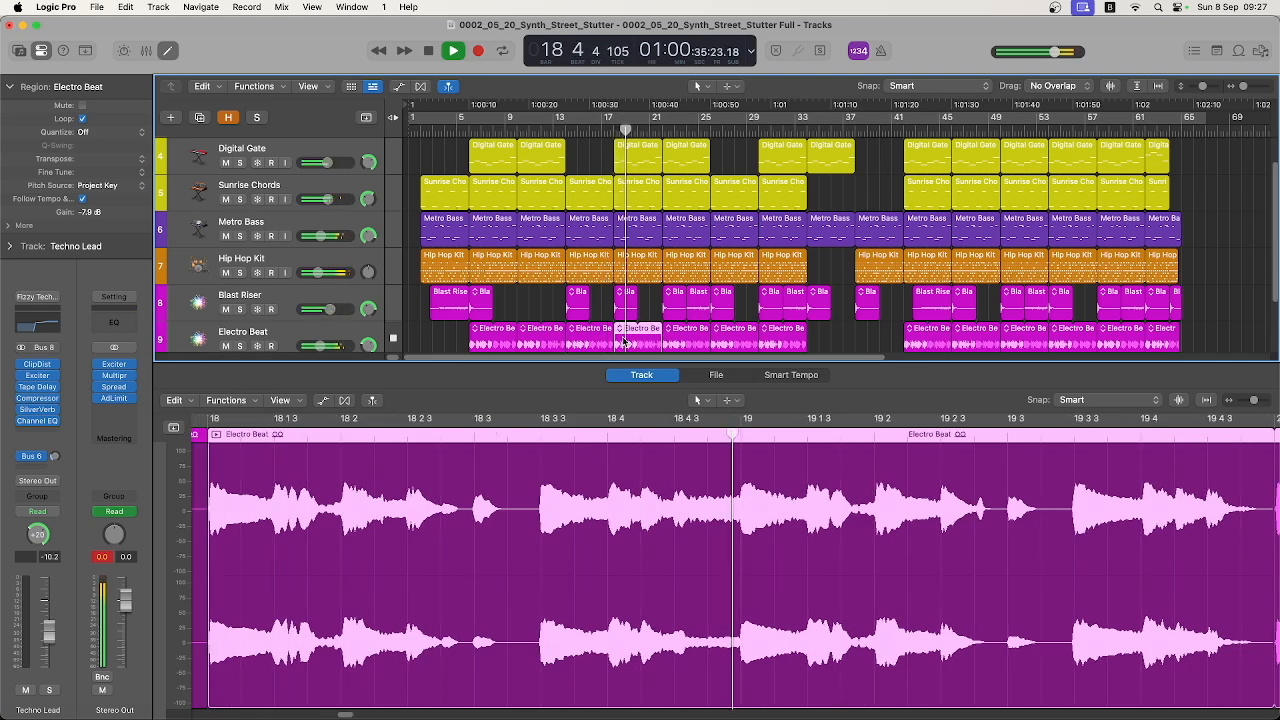
Examine the Hip Hop Kit region at bar 22 in the Step Sequencer, viewing the third and fourth pages of its pattern
{"action": "left_click", "coordinate": [682, 266]}
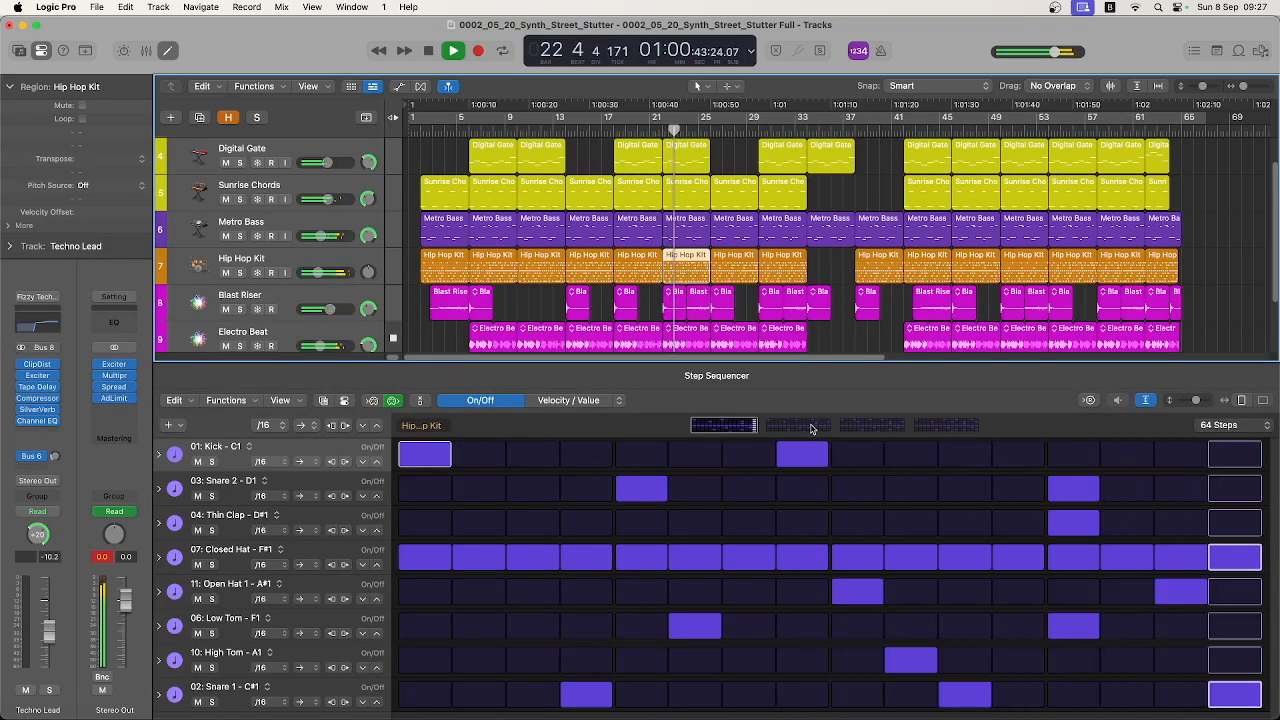
{"action": "left_click", "coordinate": [888, 428]}
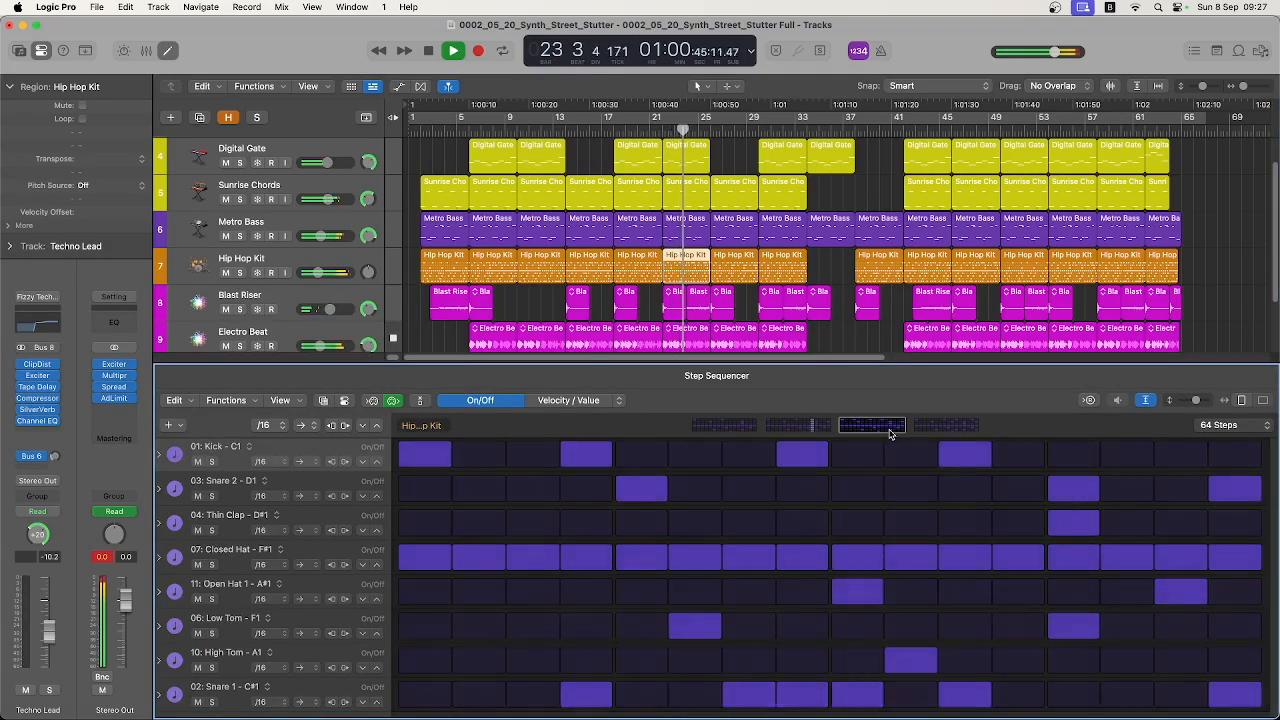
{"action": "left_click", "coordinate": [940, 428]}
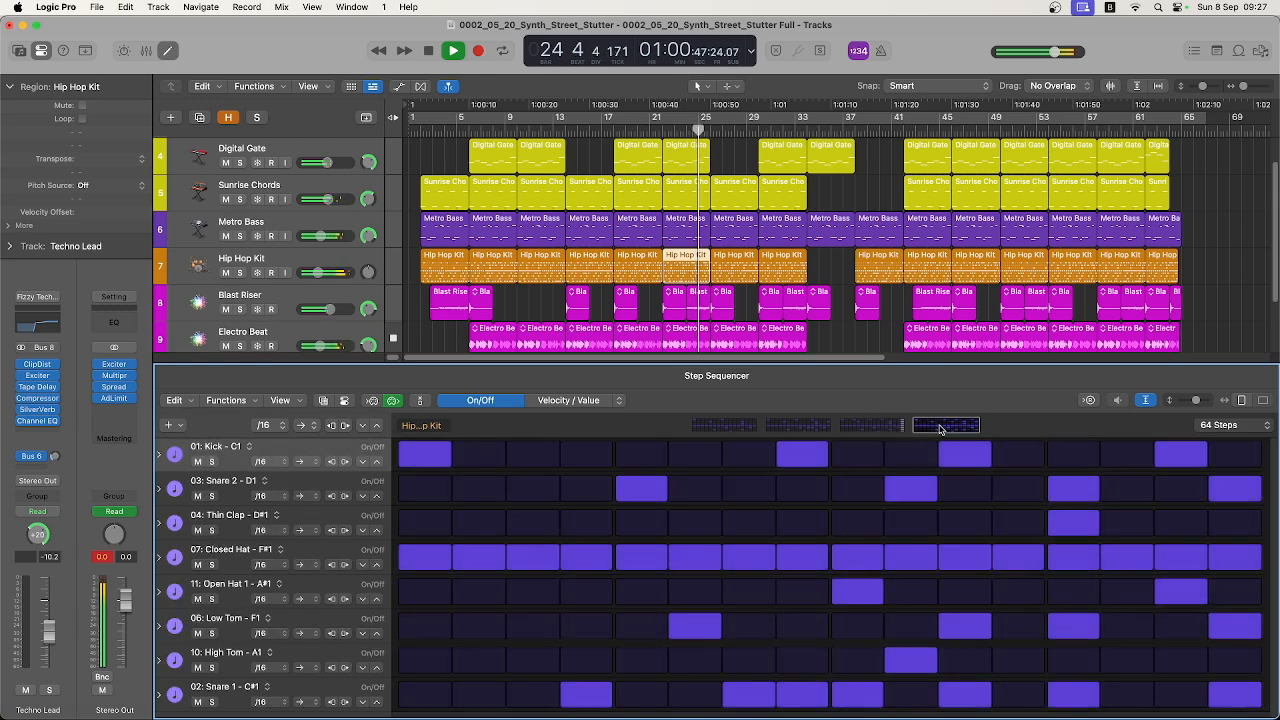
Examine the Sunrise Chords region at bar 26, and enlarge the arrangement area to fit every track from Techno Lead to Electro Beat
{"action": "scroll", "coordinate": [828, 327], "scroll_direction": "up", "scroll_amount": 1}
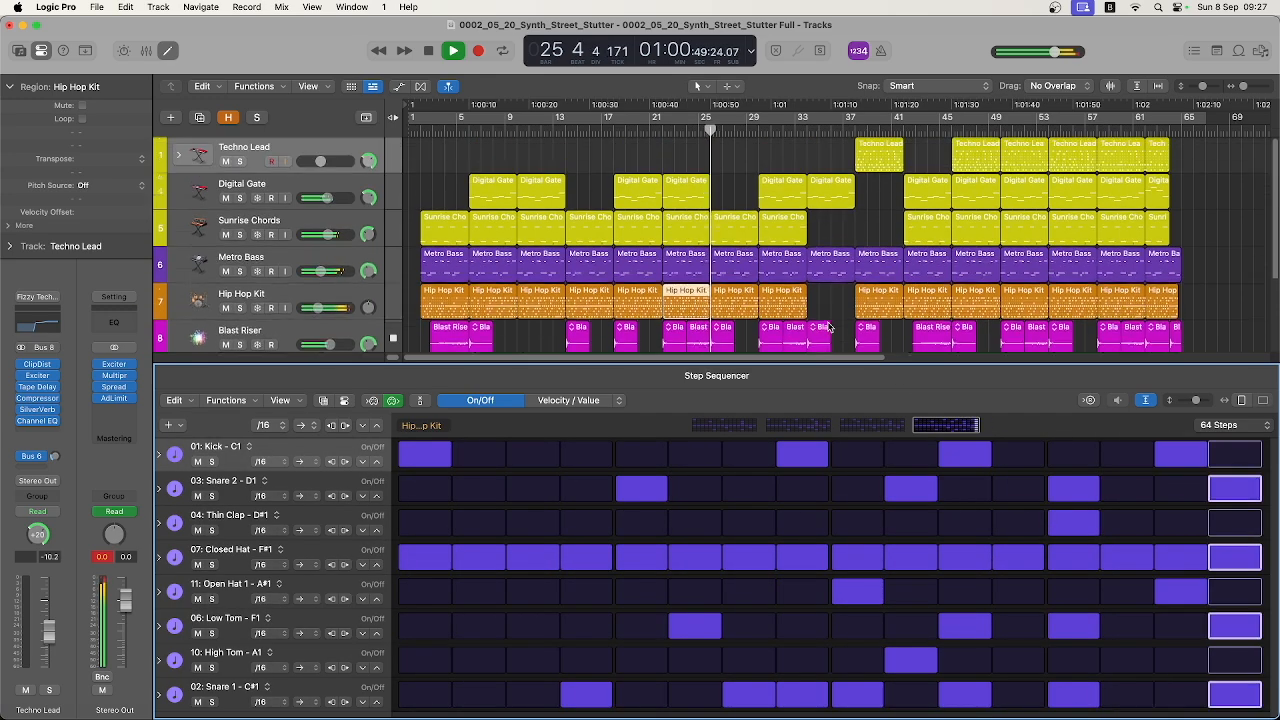
{"action": "left_click", "coordinate": [735, 218]}
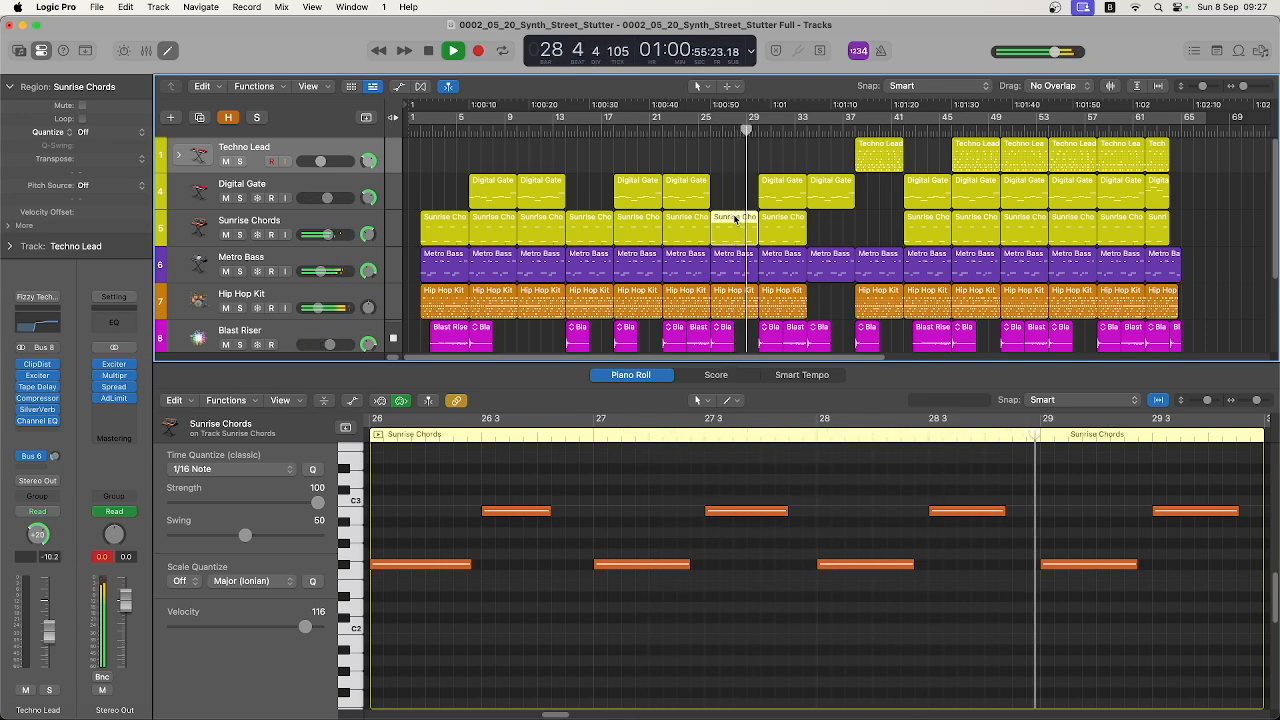
{"action": "scroll", "coordinate": [790, 260], "scroll_direction": "down", "scroll_amount": 3}
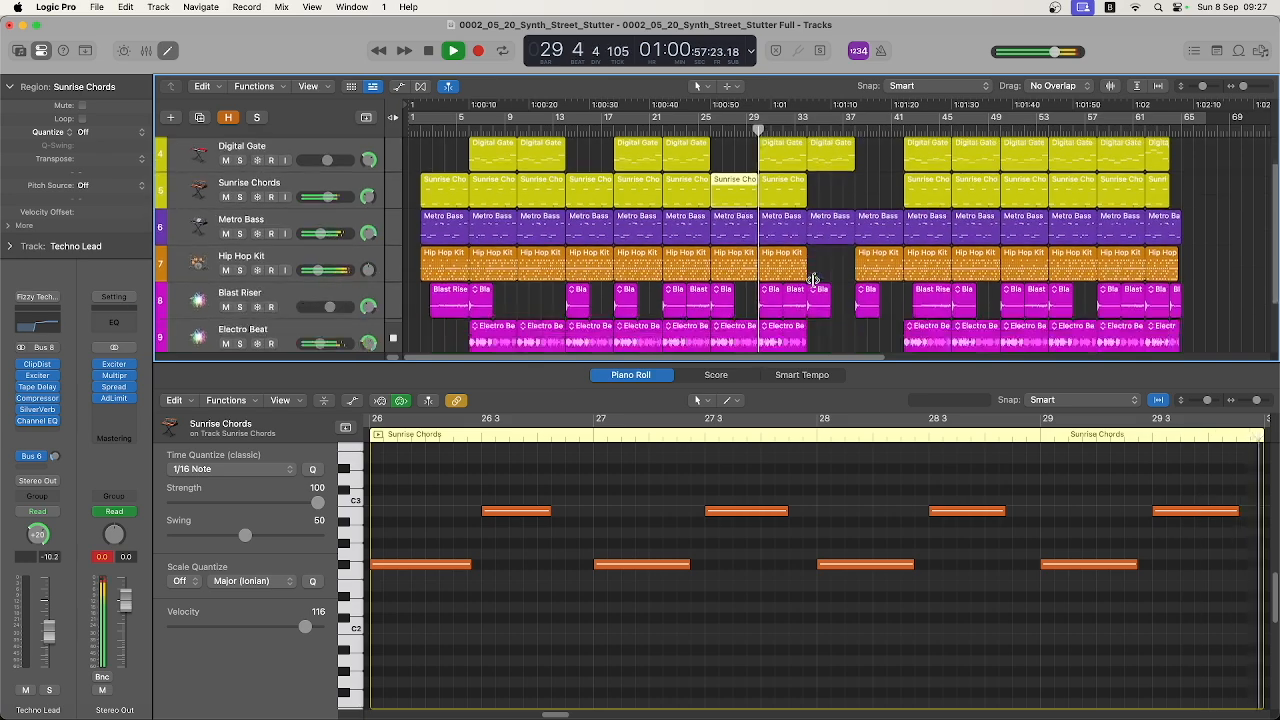
{"action": "scroll", "coordinate": [812, 280], "scroll_direction": "up", "scroll_amount": 2}
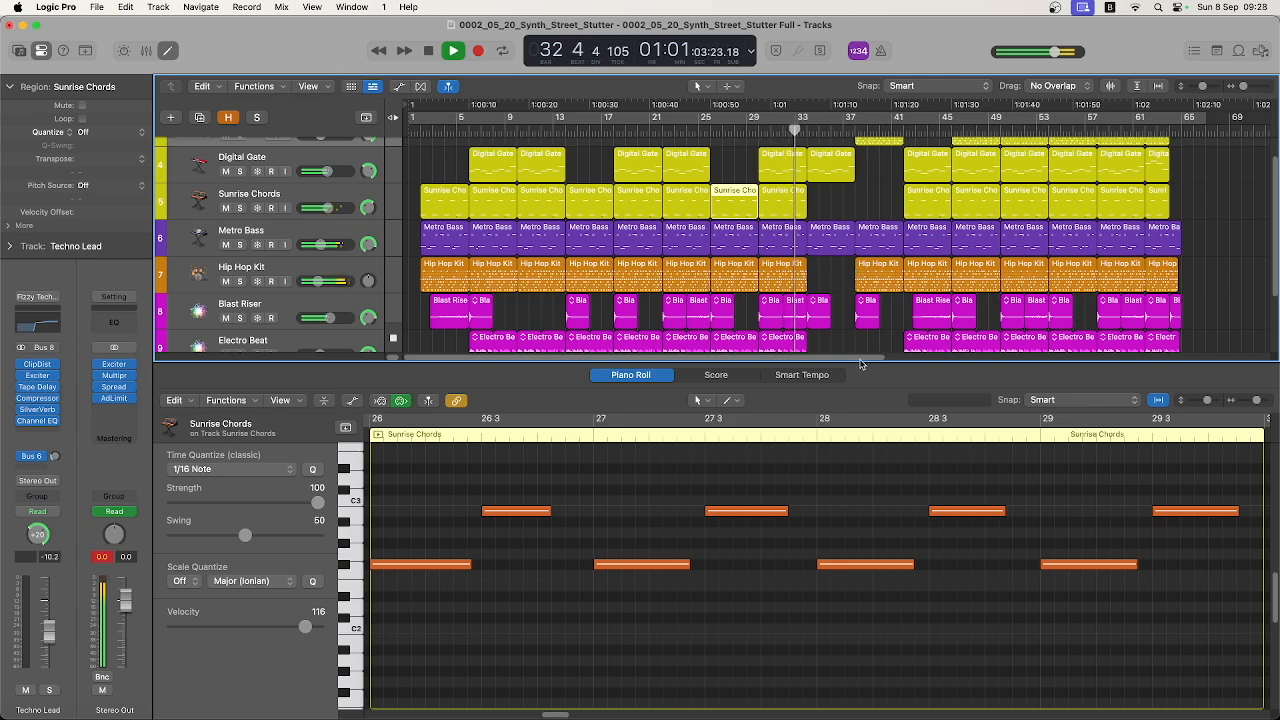
{"action": "left_click_drag", "start_coordinate": [856, 370], "coordinate": [856, 437]}
{"action": "scroll", "coordinate": [835, 345], "scroll_direction": "up", "scroll_amount": 1}
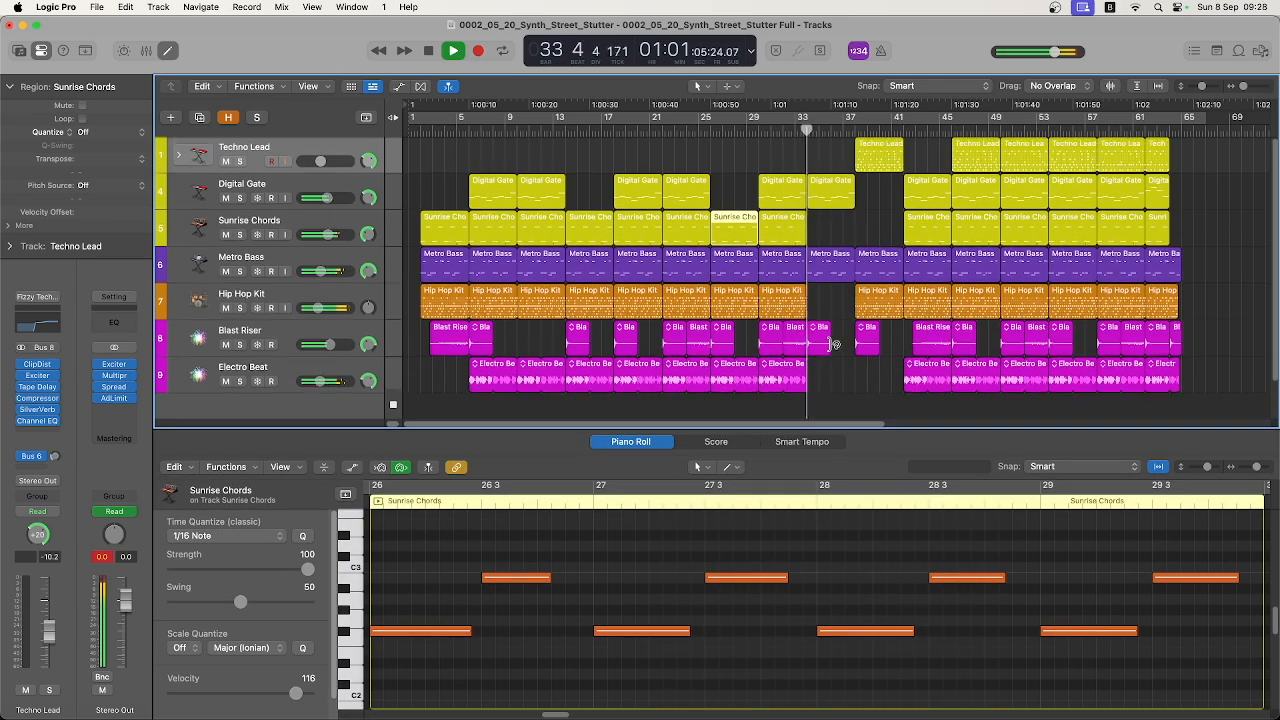
Examine the low and high notes of the Metro Bass region at bar 34, and the first Techno Lead region's step pattern
{"action": "left_click", "coordinate": [833, 264]}
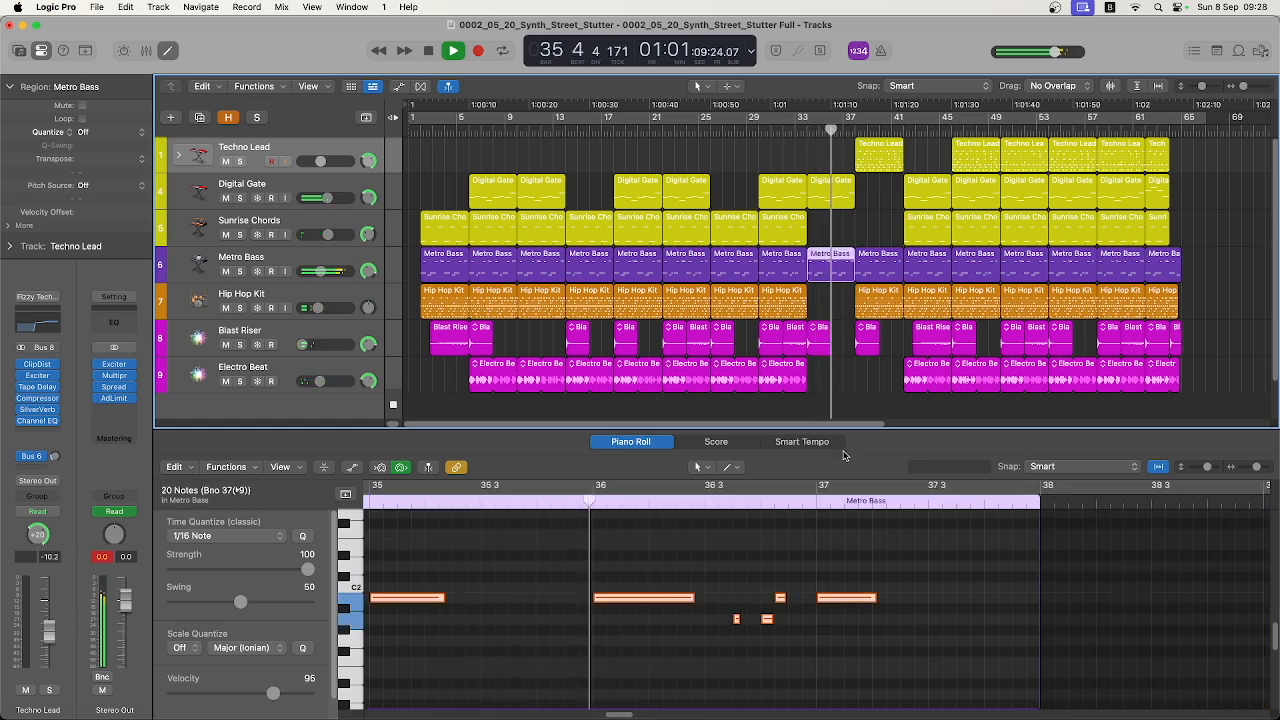
{"action": "scroll", "coordinate": [1022, 586], "scroll_direction": "up", "scroll_amount": 3}
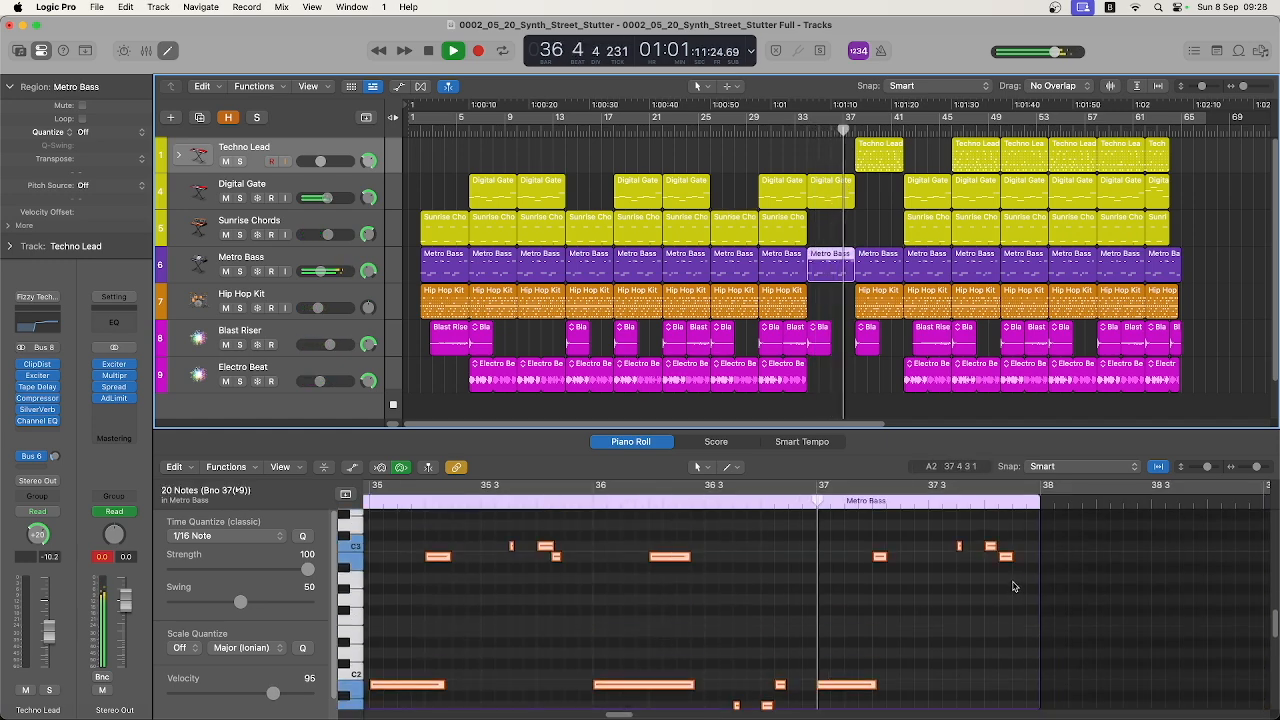
{"action": "left_click", "coordinate": [866, 147]}
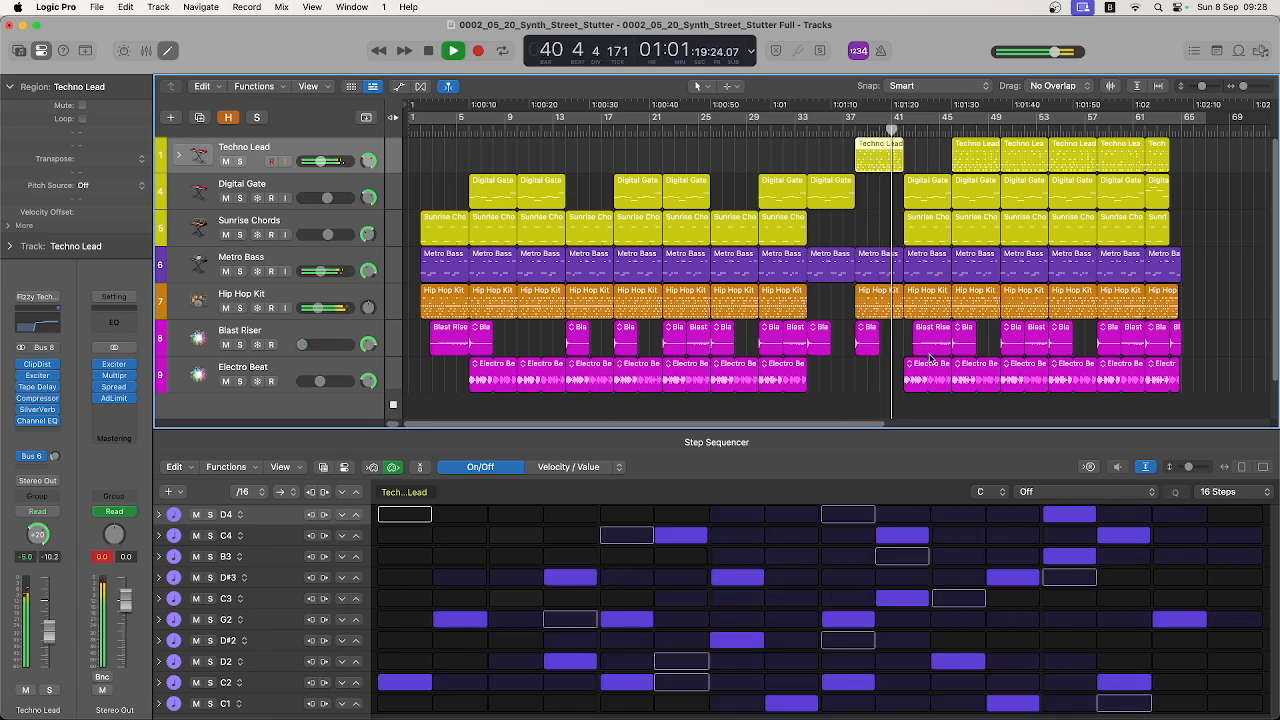
Examine the Digital Gate region at bar 42, and the Blast Riser regions just before and at bar 46
{"action": "left_click", "coordinate": [926, 182]}
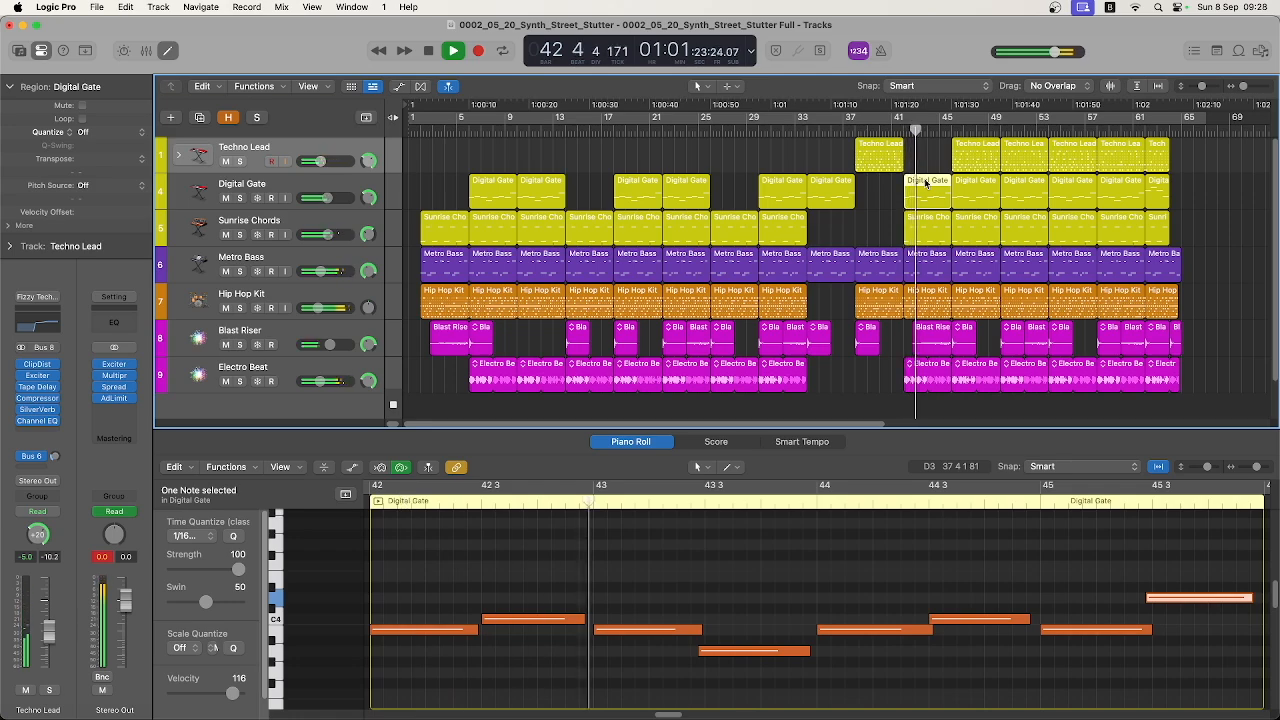
{"action": "left_click", "coordinate": [940, 345]}
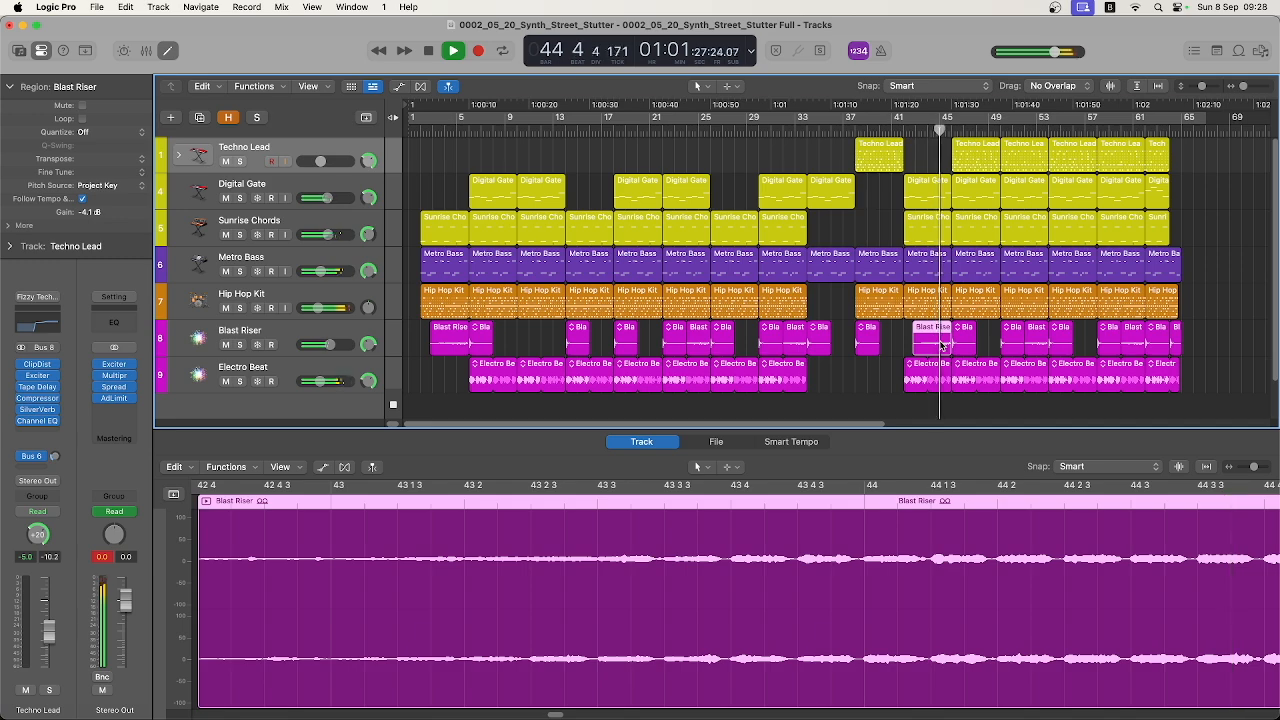
{"action": "left_click", "coordinate": [959, 336]}
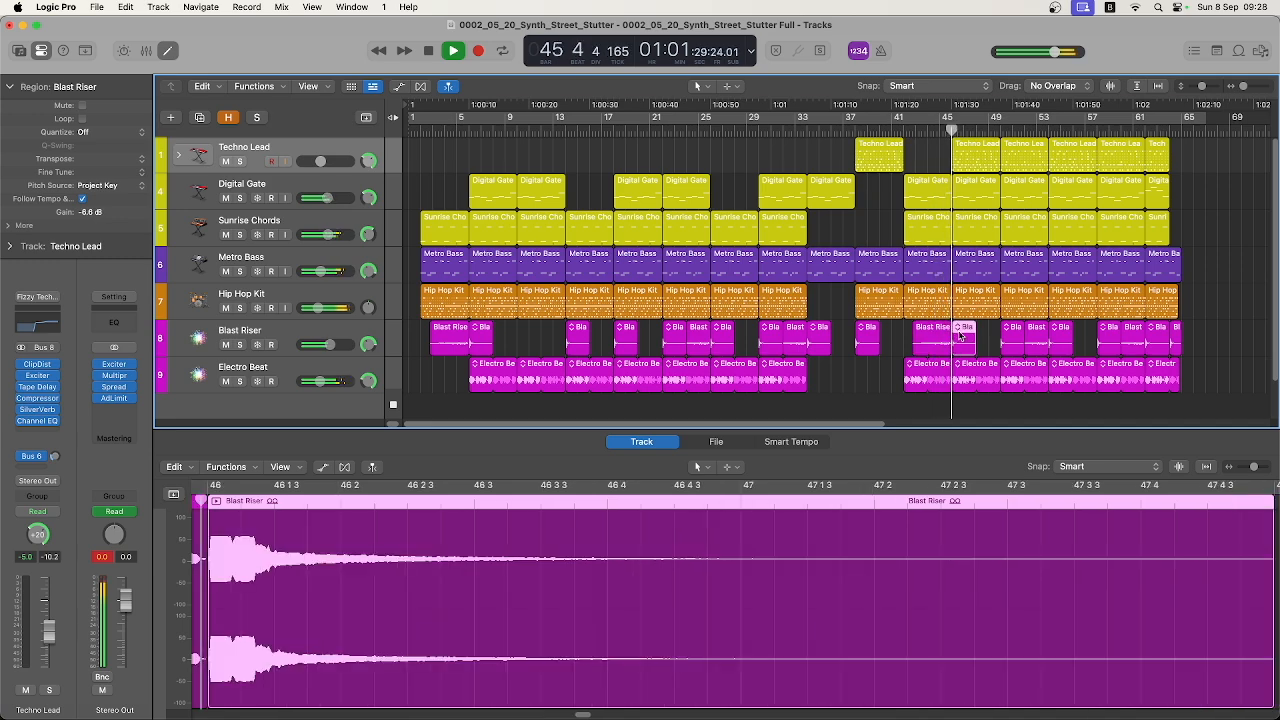
Compare the Hip Hop Kit step patterns at bars 46 and 50, viewing the fourth page of the bar 46 pattern
{"action": "left_click", "coordinate": [966, 297]}
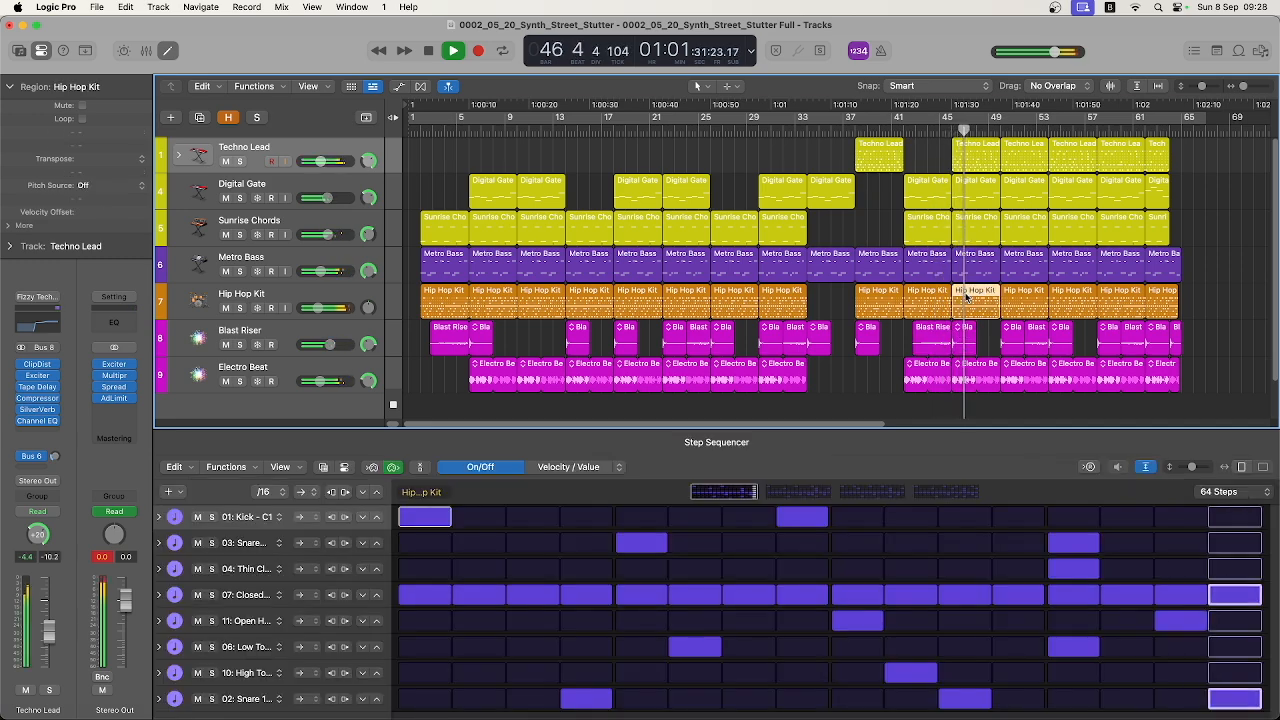
{"action": "left_click", "coordinate": [928, 493]}
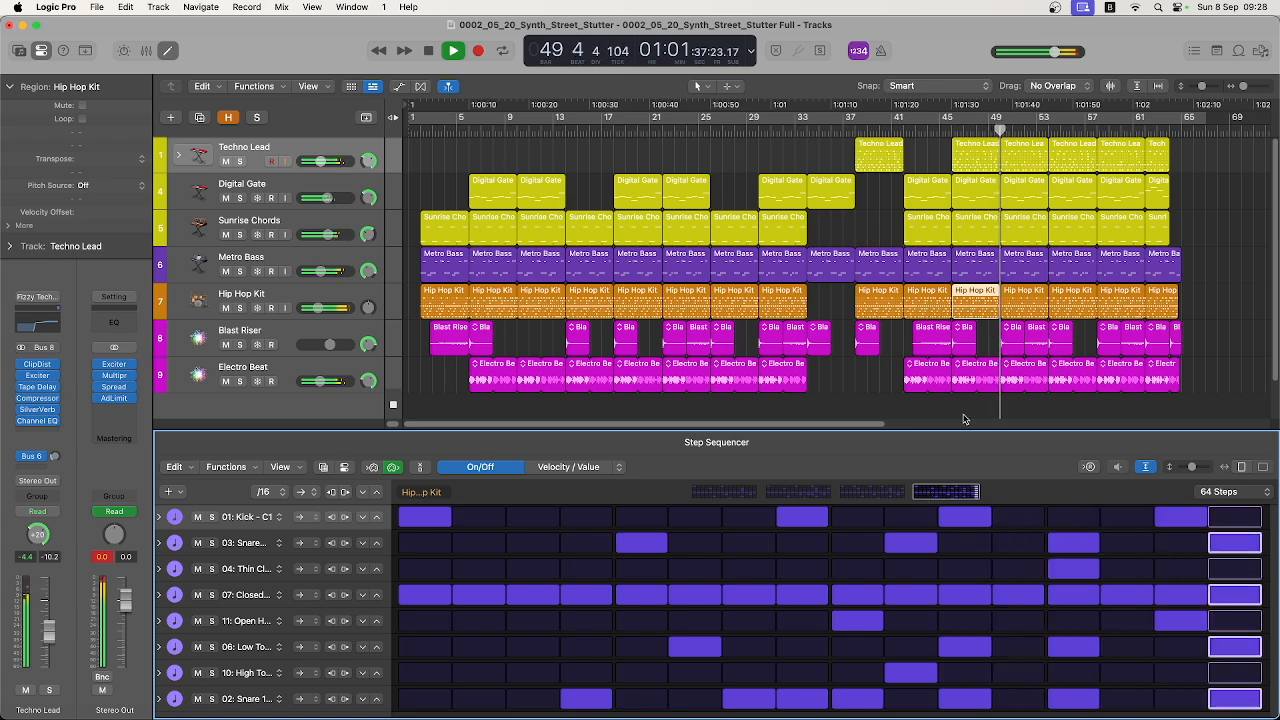
{"action": "left_click", "coordinate": [1024, 292]}
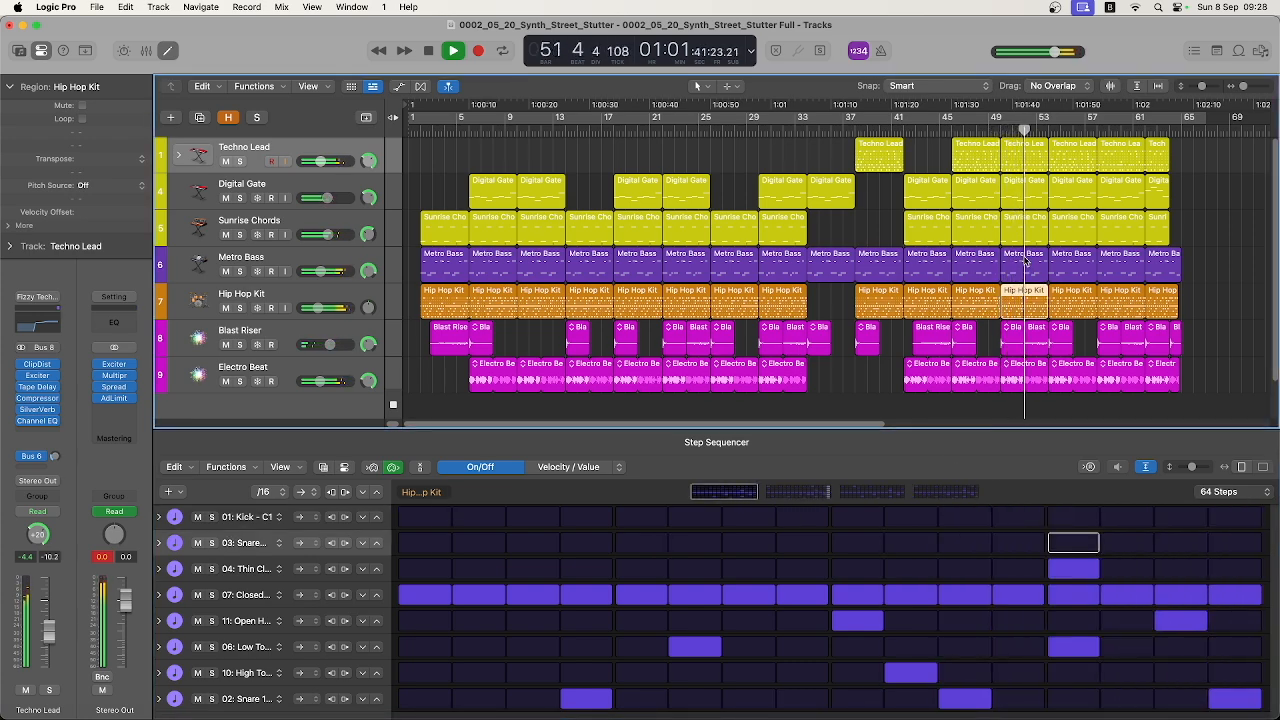
Examine the Metro Bass regions at bars 50 and 54, the Techno Lead region at bar 58 and the final Blast Riser region
{"action": "left_click", "coordinate": [1024, 260]}
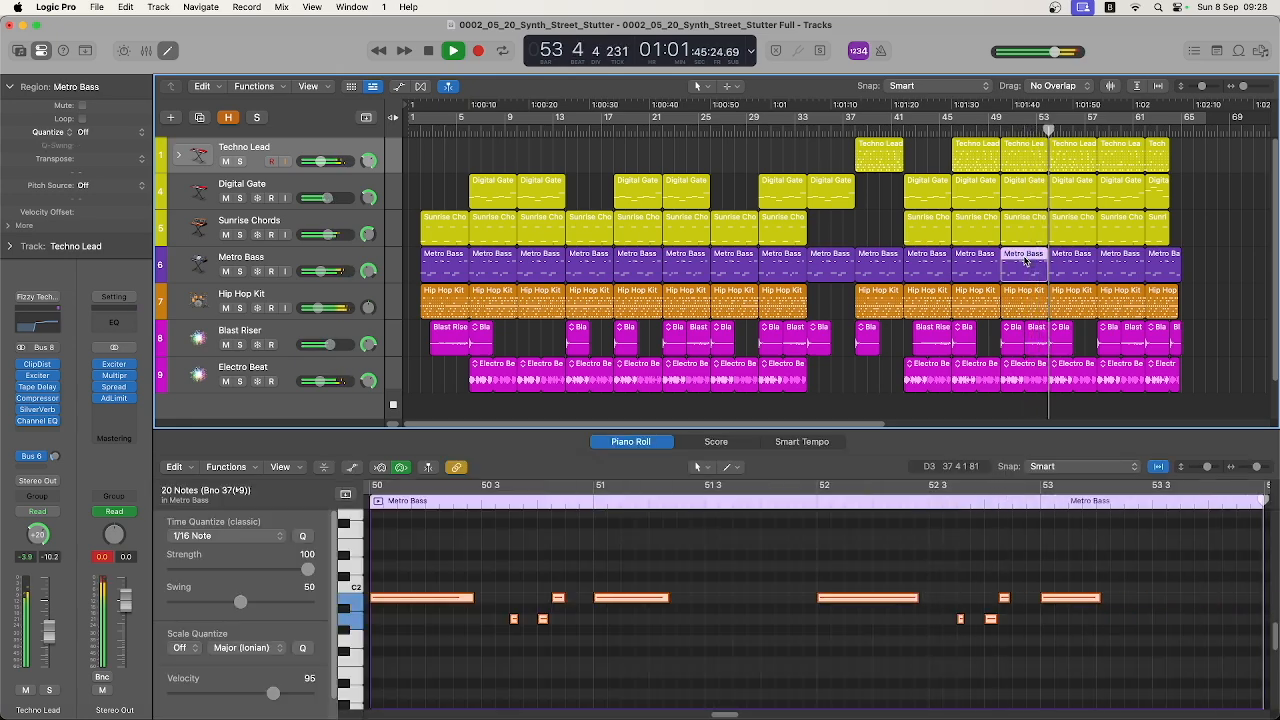
{"action": "left_click", "coordinate": [1076, 258]}
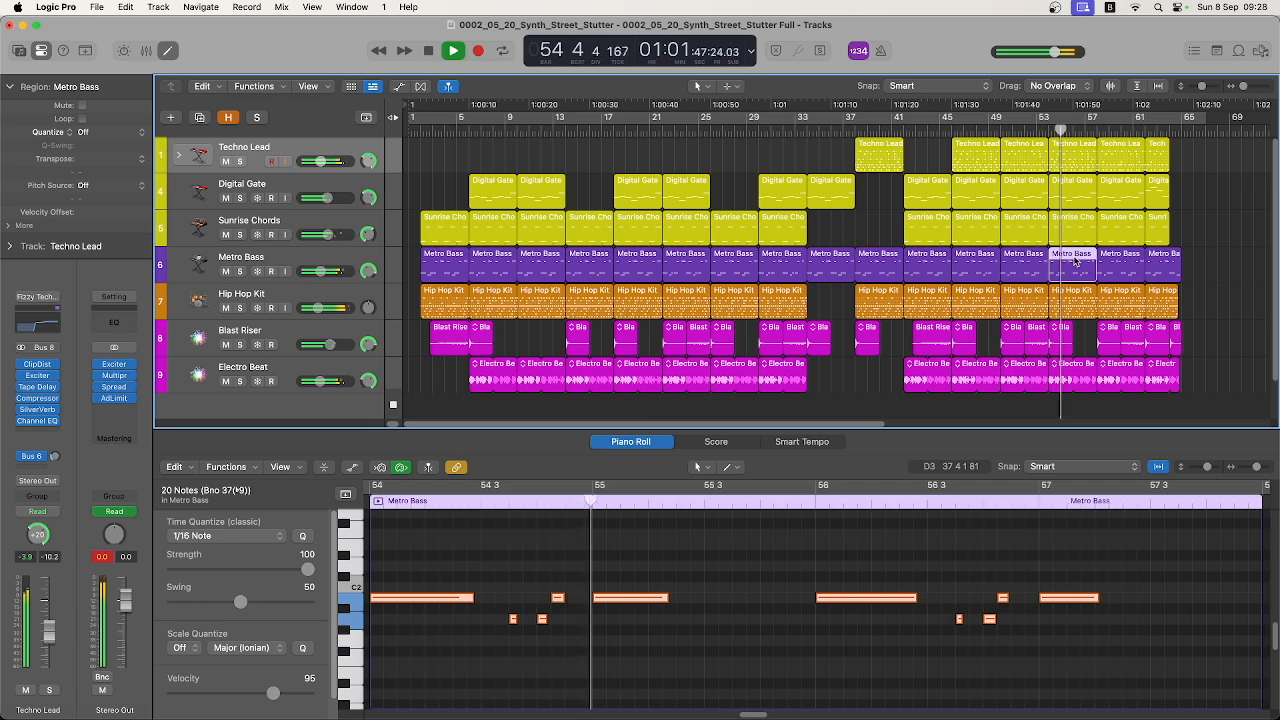
{"action": "left_click", "coordinate": [1120, 146]}
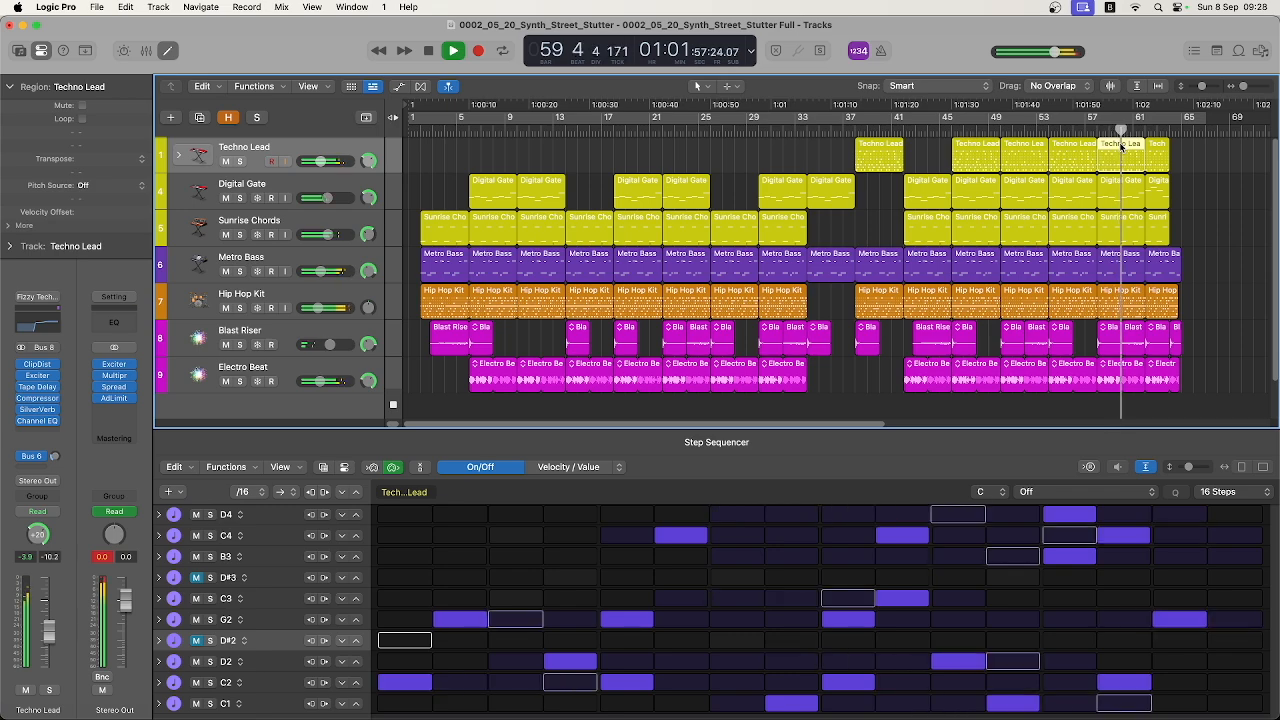
{"action": "left_click", "coordinate": [1176, 339]}
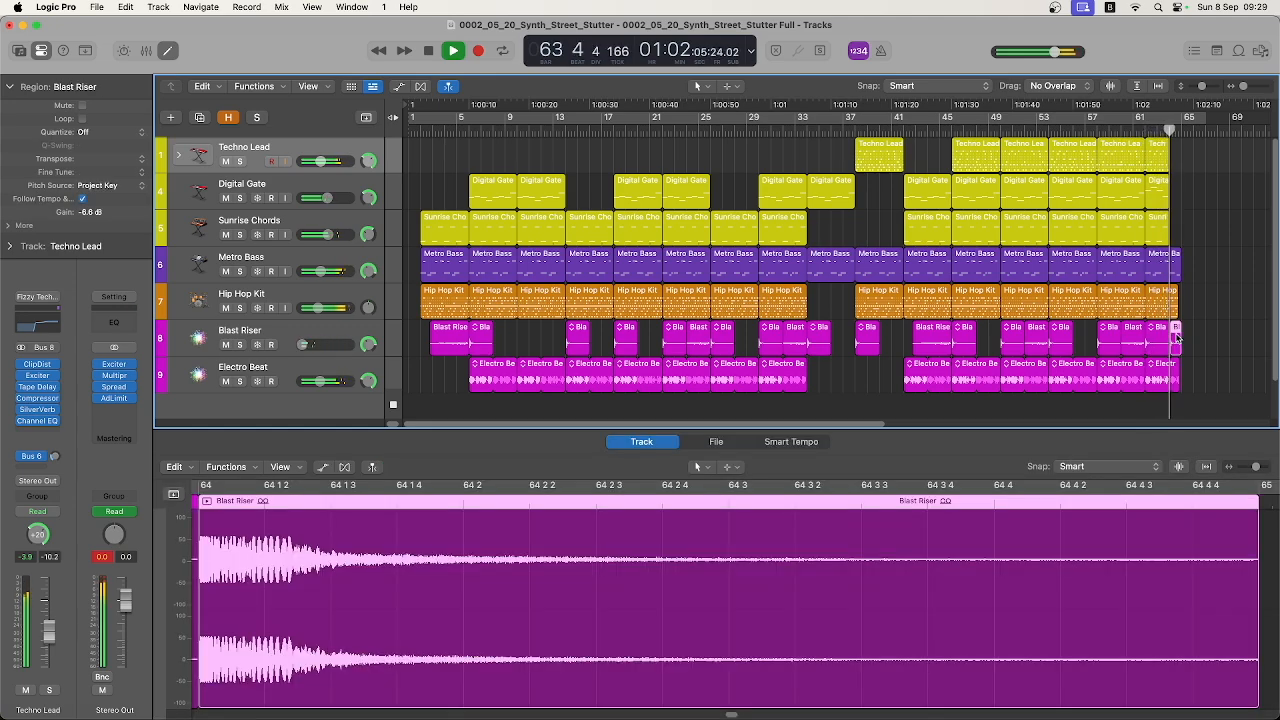